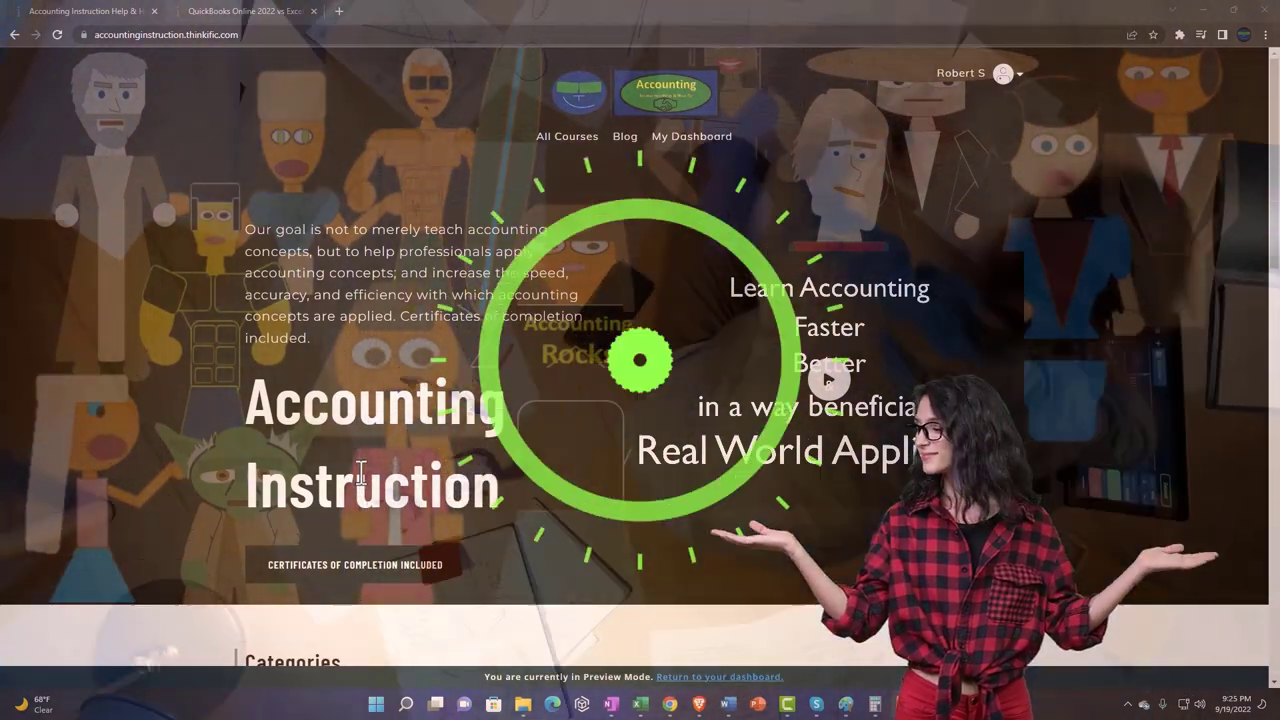
# Browse the accounting course categories and look through the lesson sections of the QuickBooks Online 2022 course.
pyautogui.scroll(-6, 177, 551)
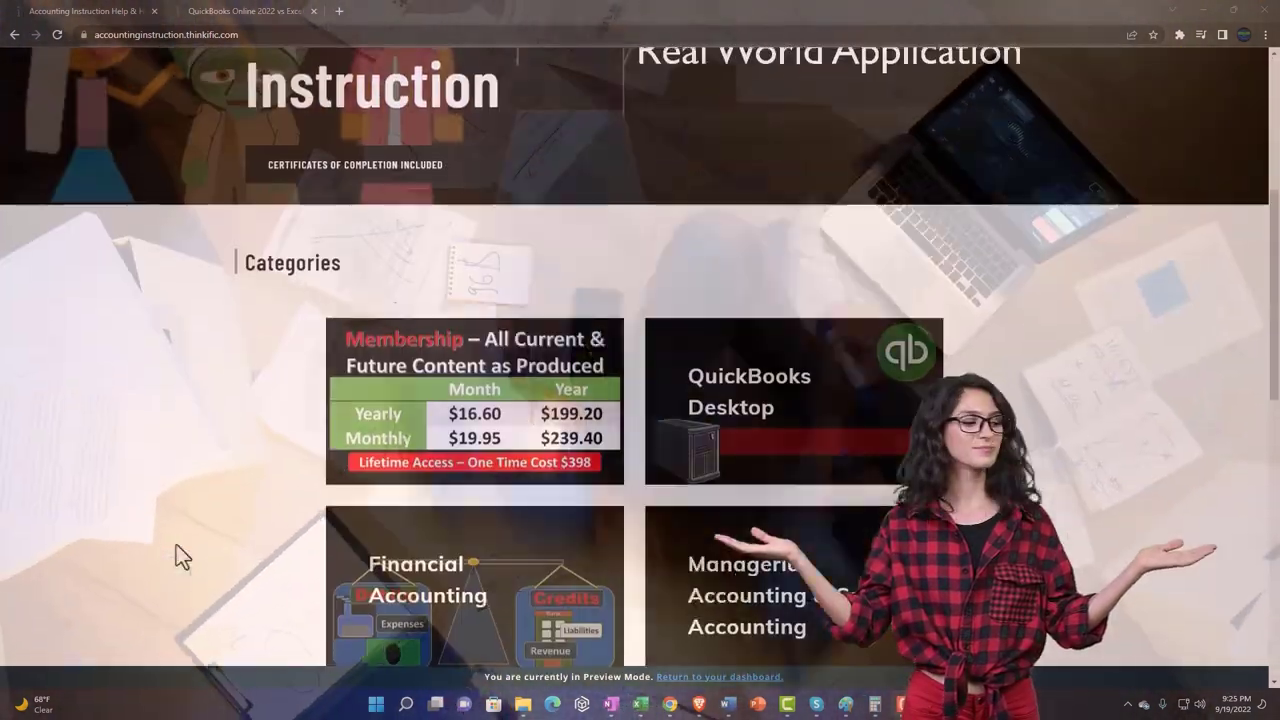
pyautogui.scroll(-3, 176, 546)
pyautogui.scroll(-3, 176, 546)
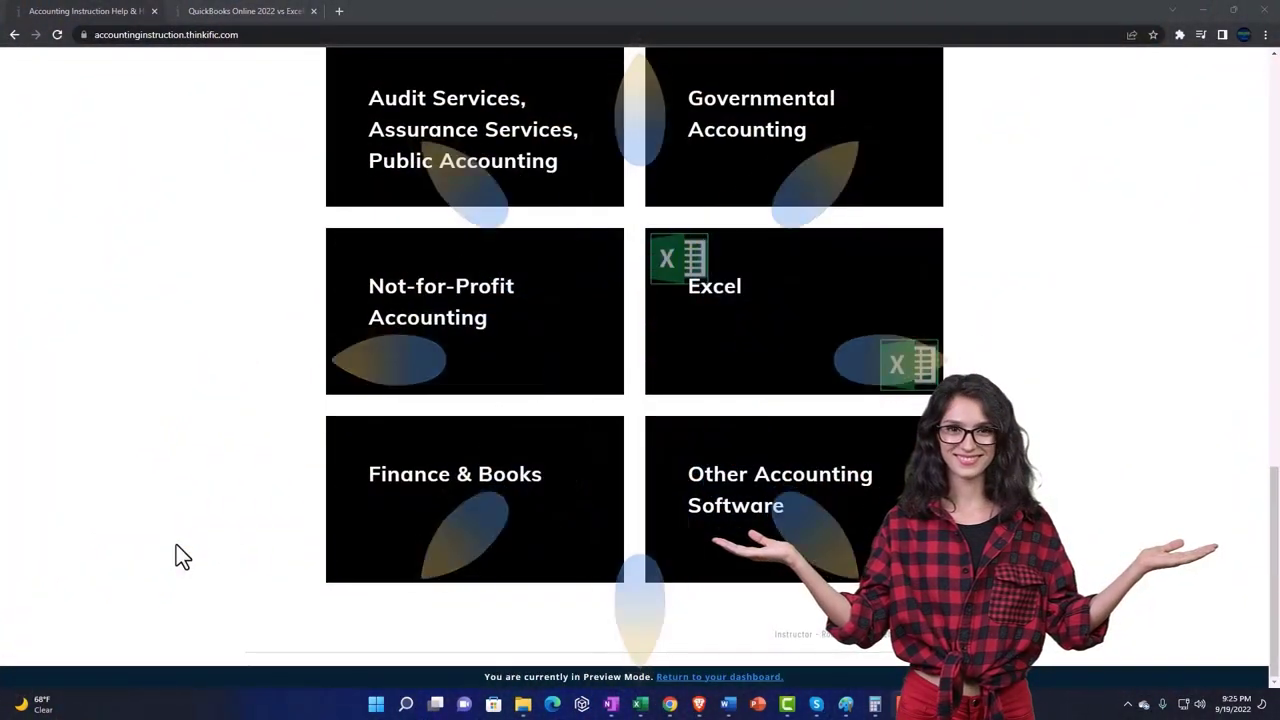
pyautogui.click(232, 12)
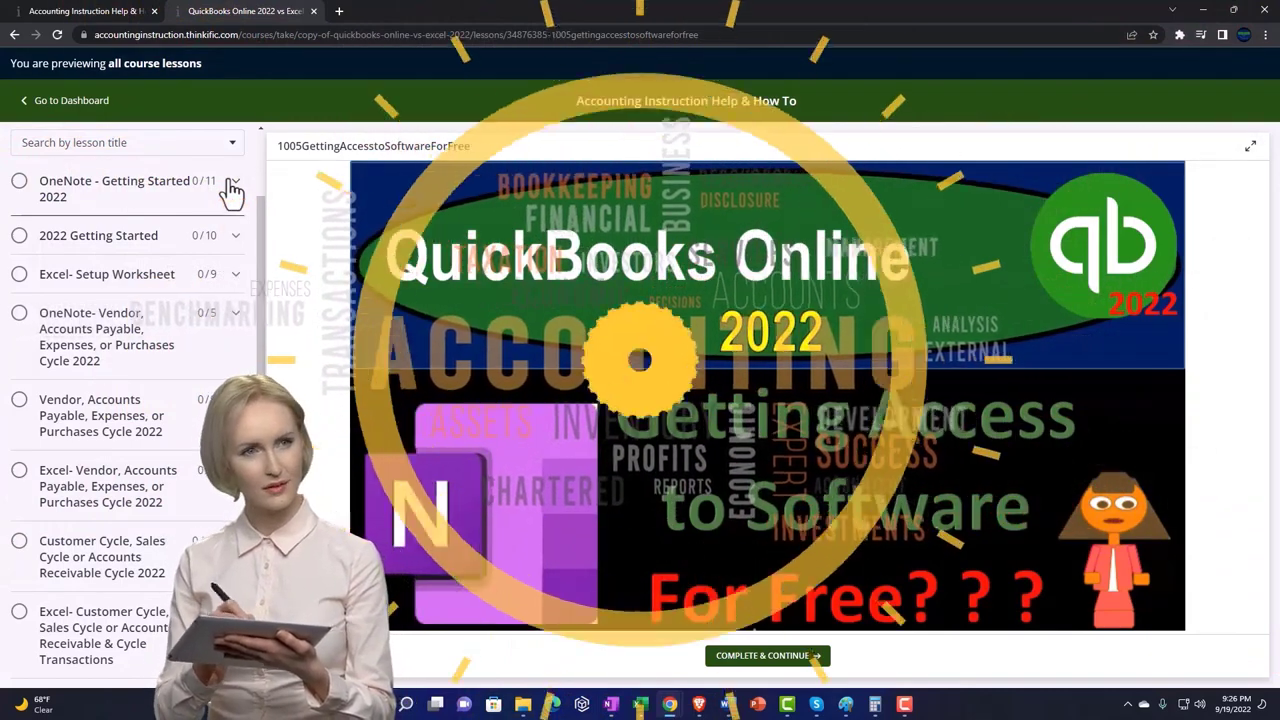
pyautogui.click(232, 188)
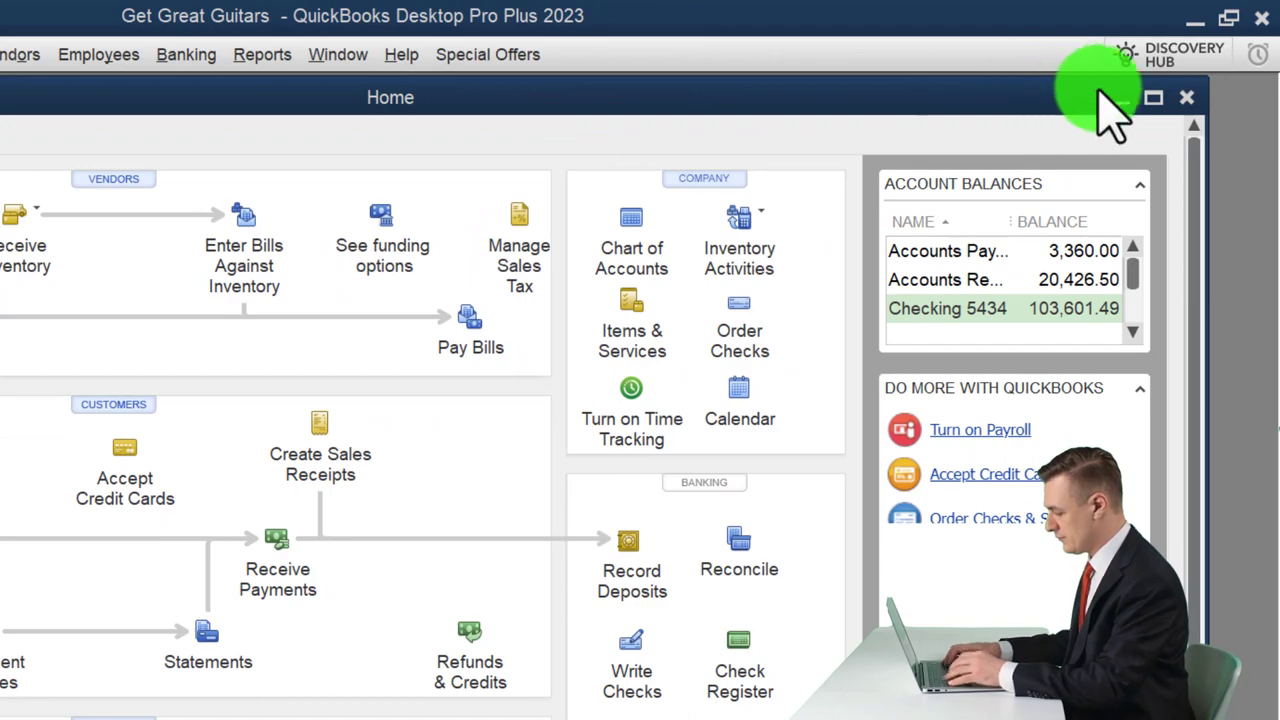
# Switch to QuickBooks Desktop, maximize the Home window and set the icon bar to hidden.
pyautogui.click(1152, 98)
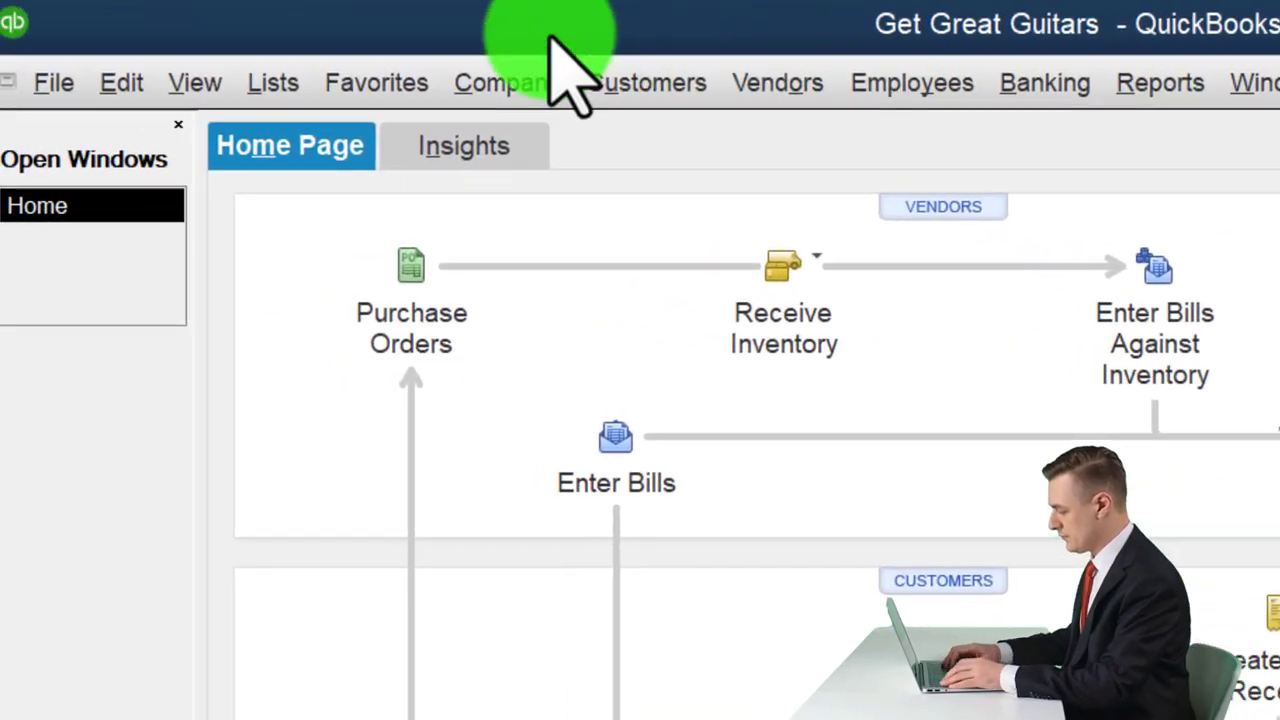
pyautogui.click(197, 82)
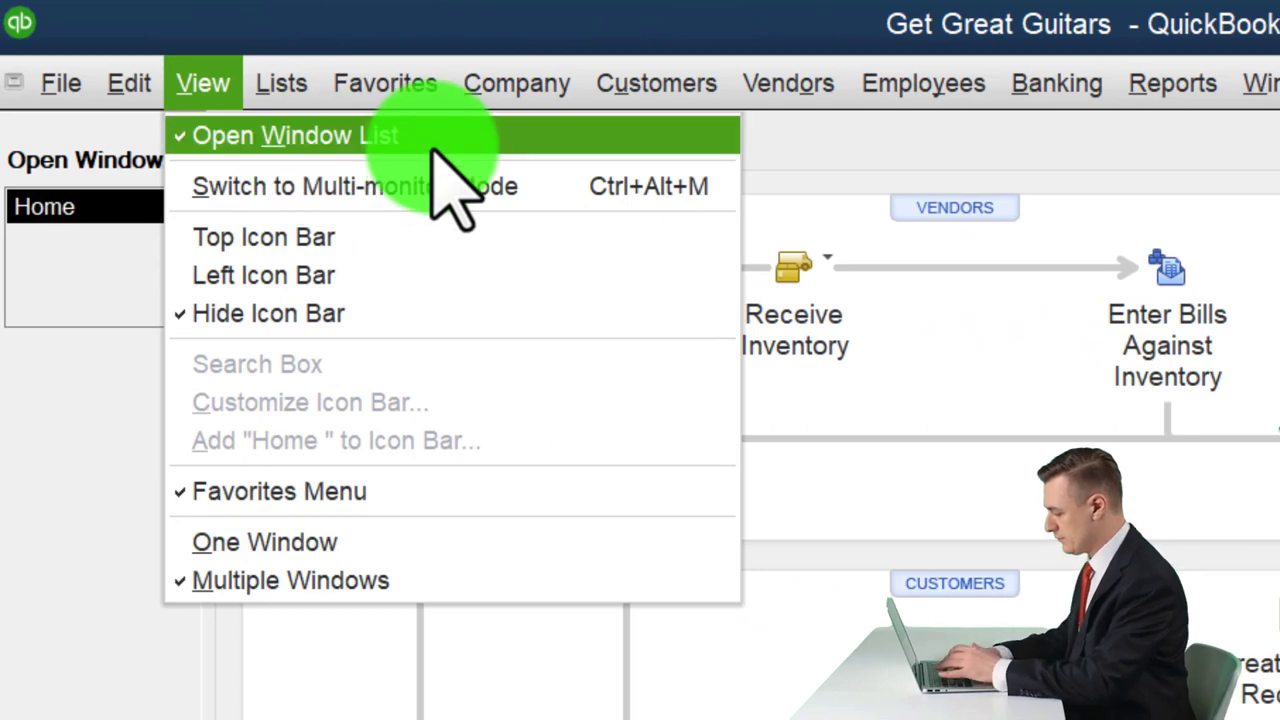
pyautogui.click(196, 312)
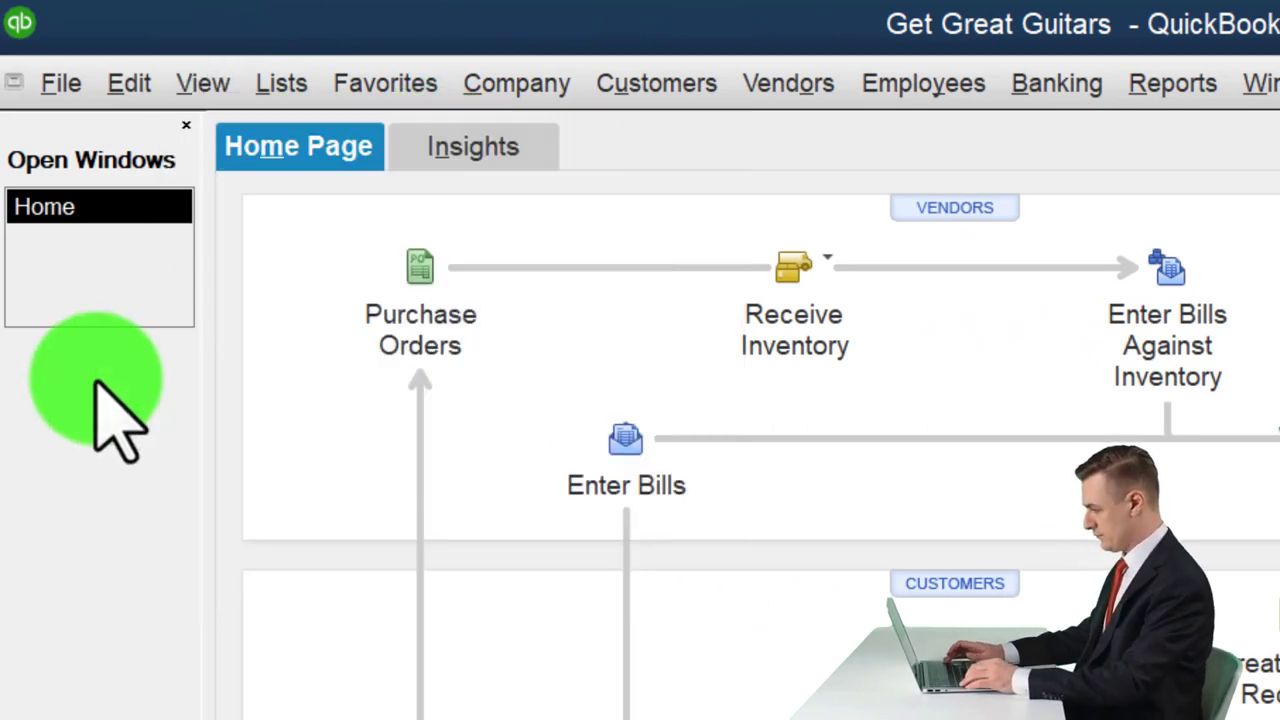
# Open the standard Profit & Loss report and set its date range from 01/01/2023 to 12/31/2023.
pyautogui.click(1172, 84)
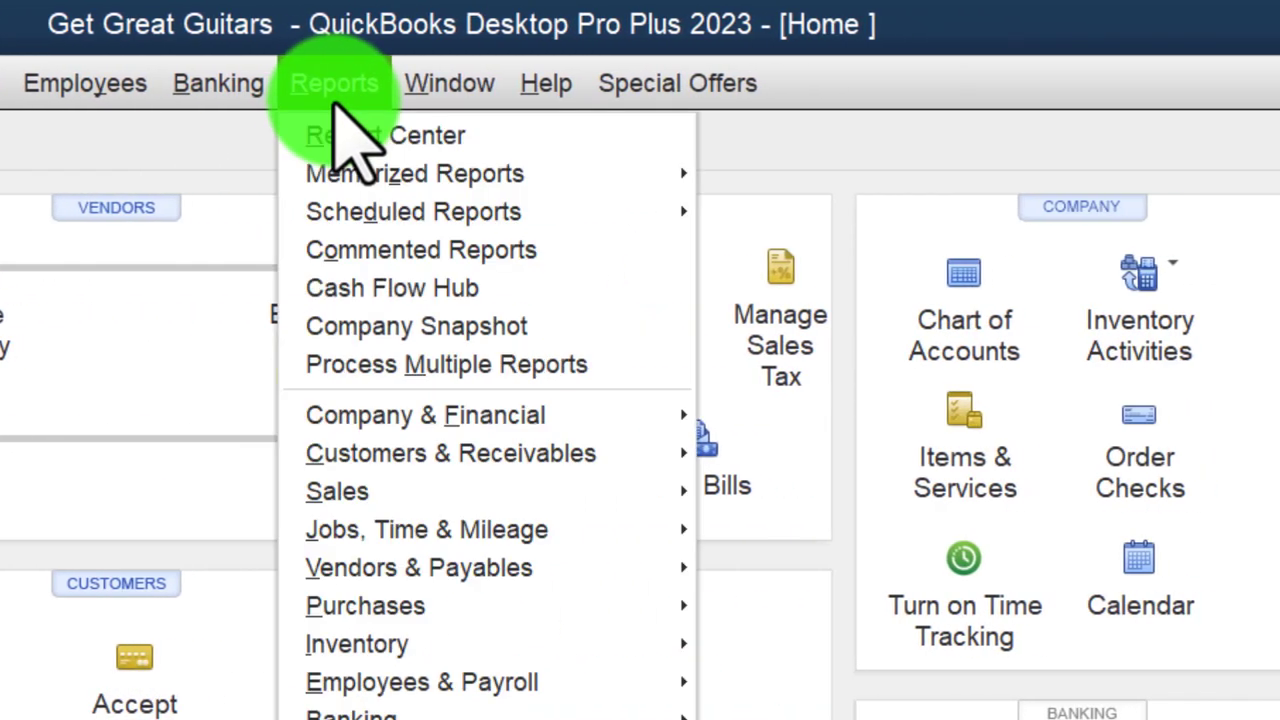
pyautogui.moveTo(440, 418)
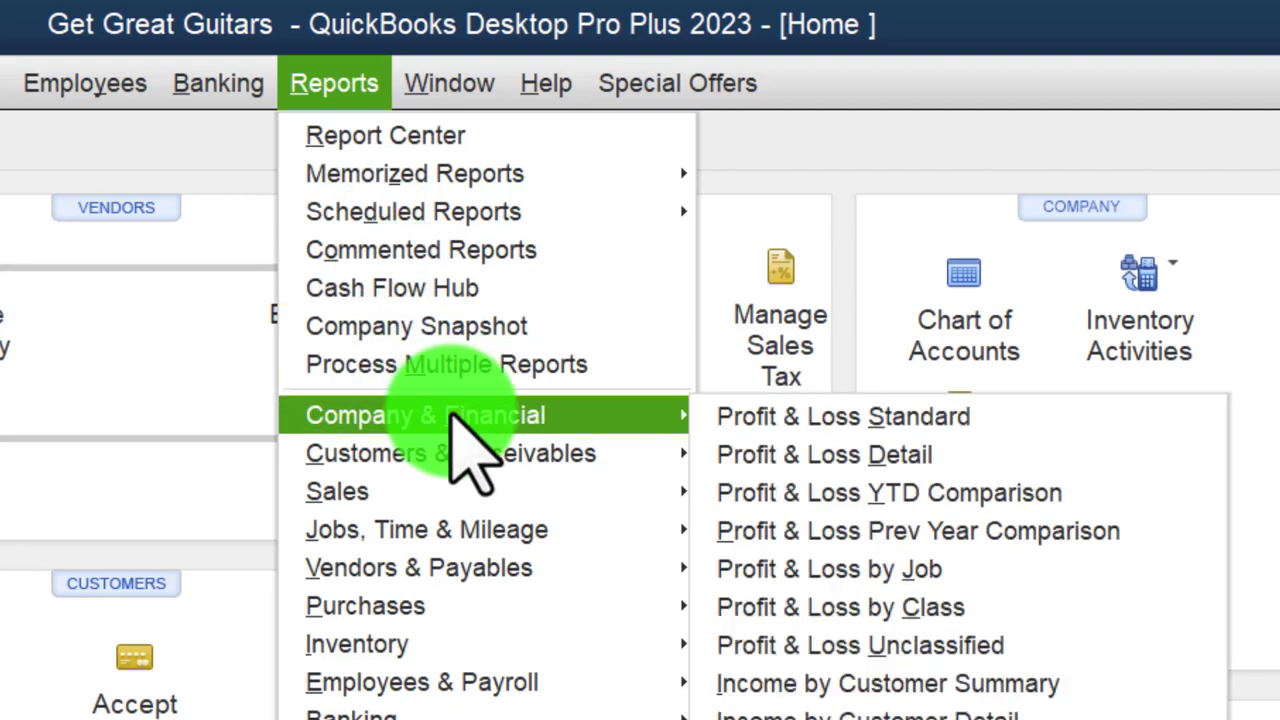
pyautogui.click(740, 420)
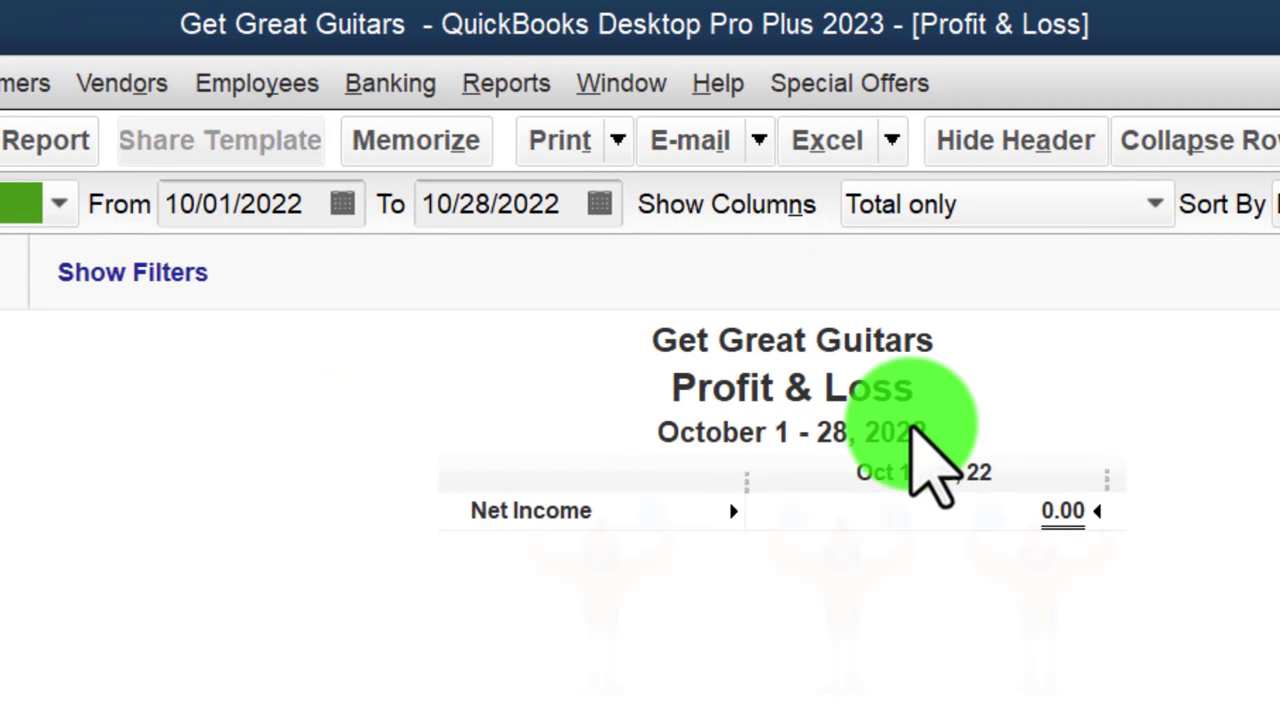
pyautogui.write('010123')
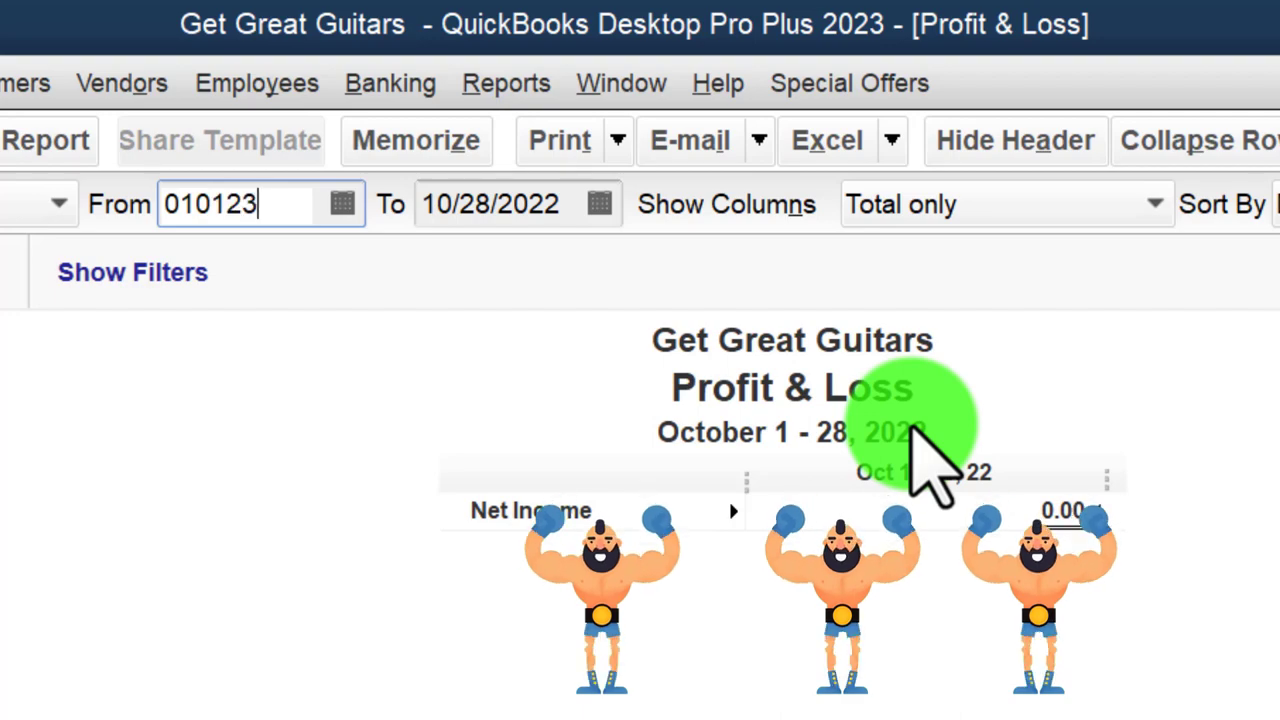
pyautogui.press('Tab')
pyautogui.write('123123')
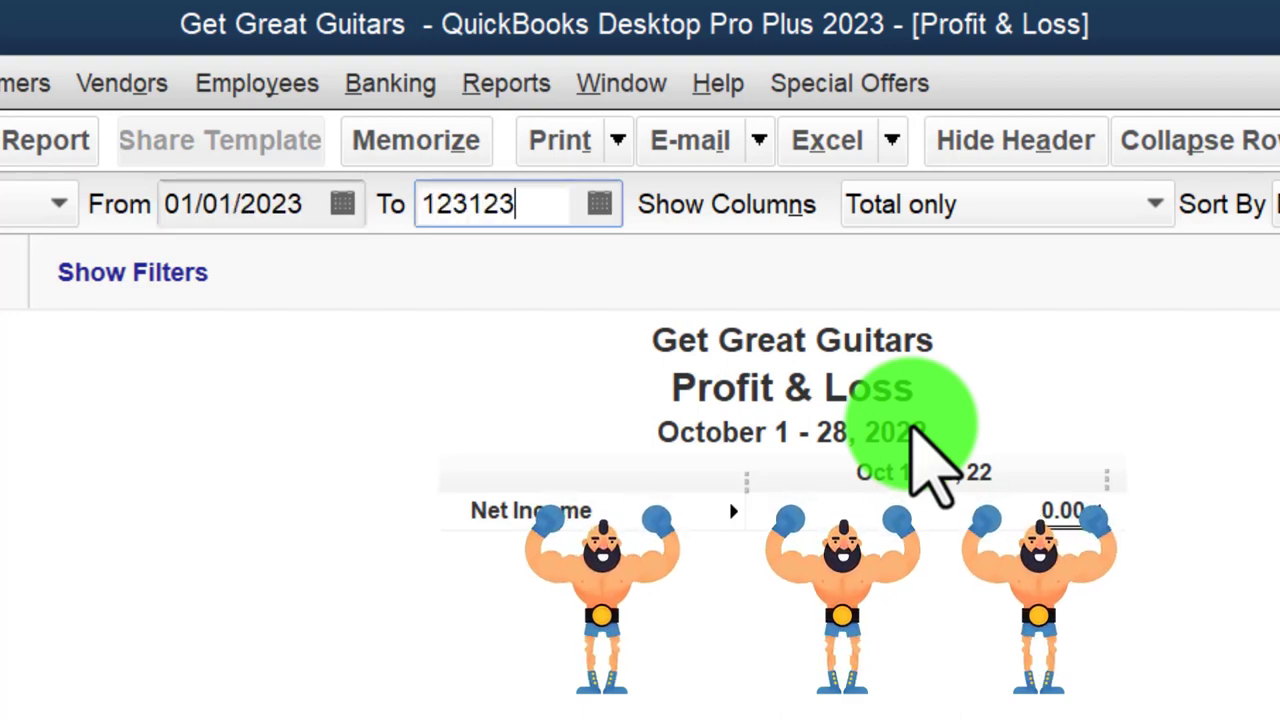
pyautogui.press('Tab')
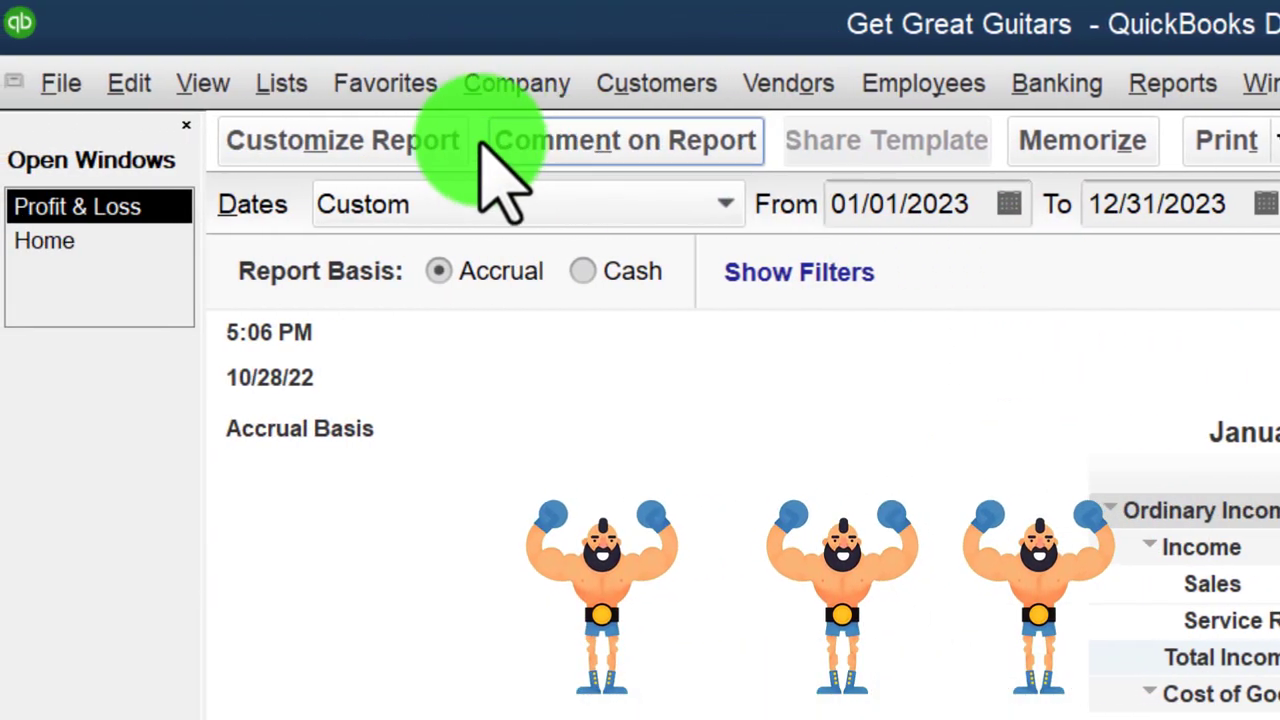
# Customize the Profit & Loss report with column labels at font size 14, applying the change to all related fonts.
pyautogui.click(437, 143)
pyautogui.click(825, 115)
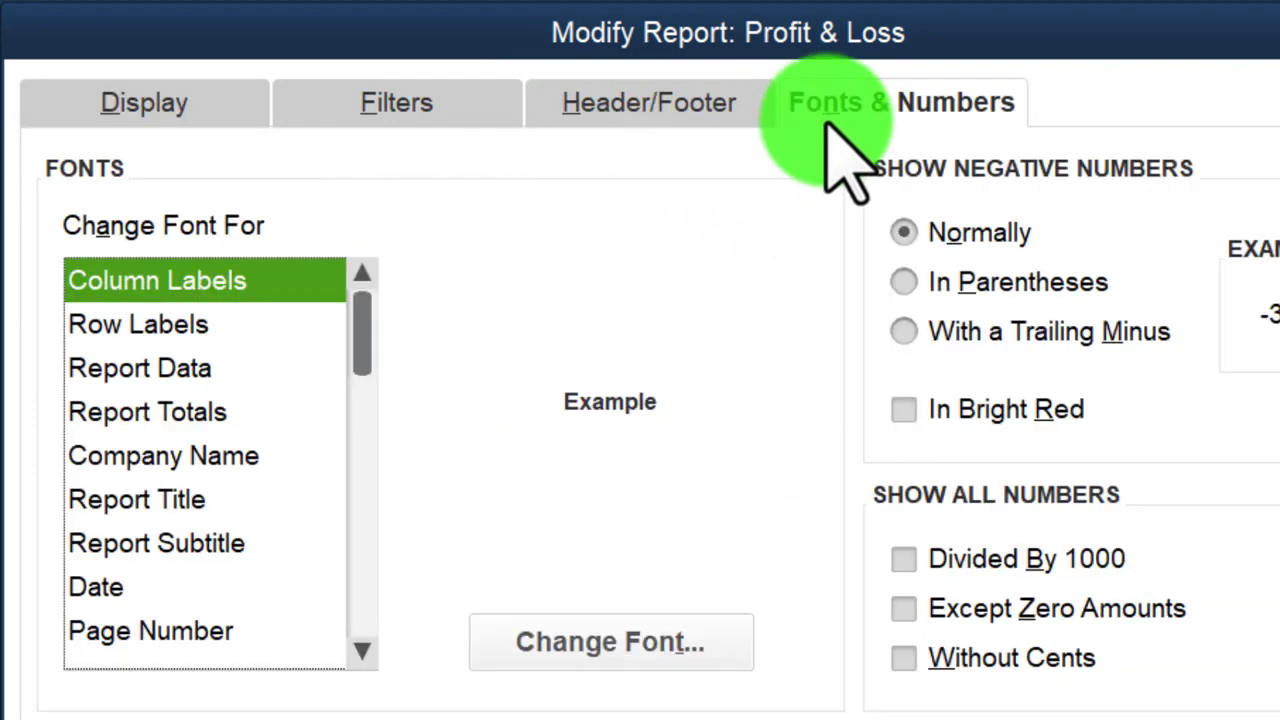
pyautogui.click(717, 634)
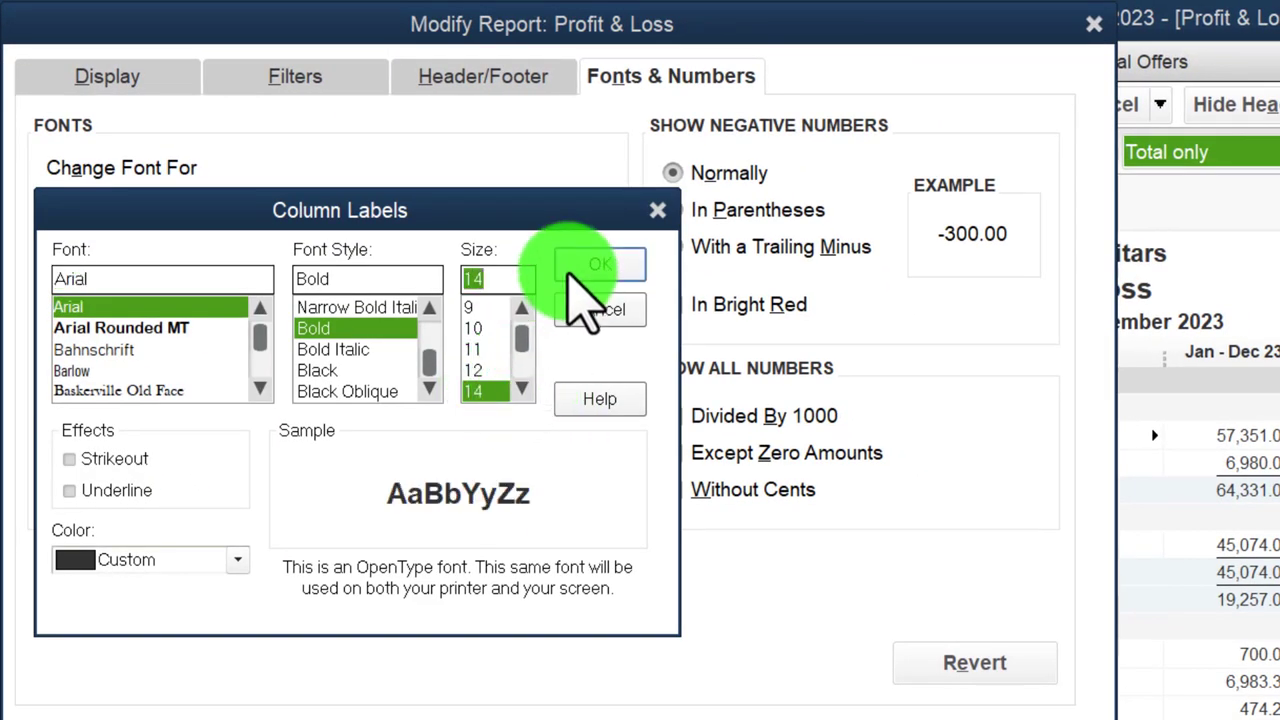
pyautogui.click(592, 266)
pyautogui.click(888, 340)
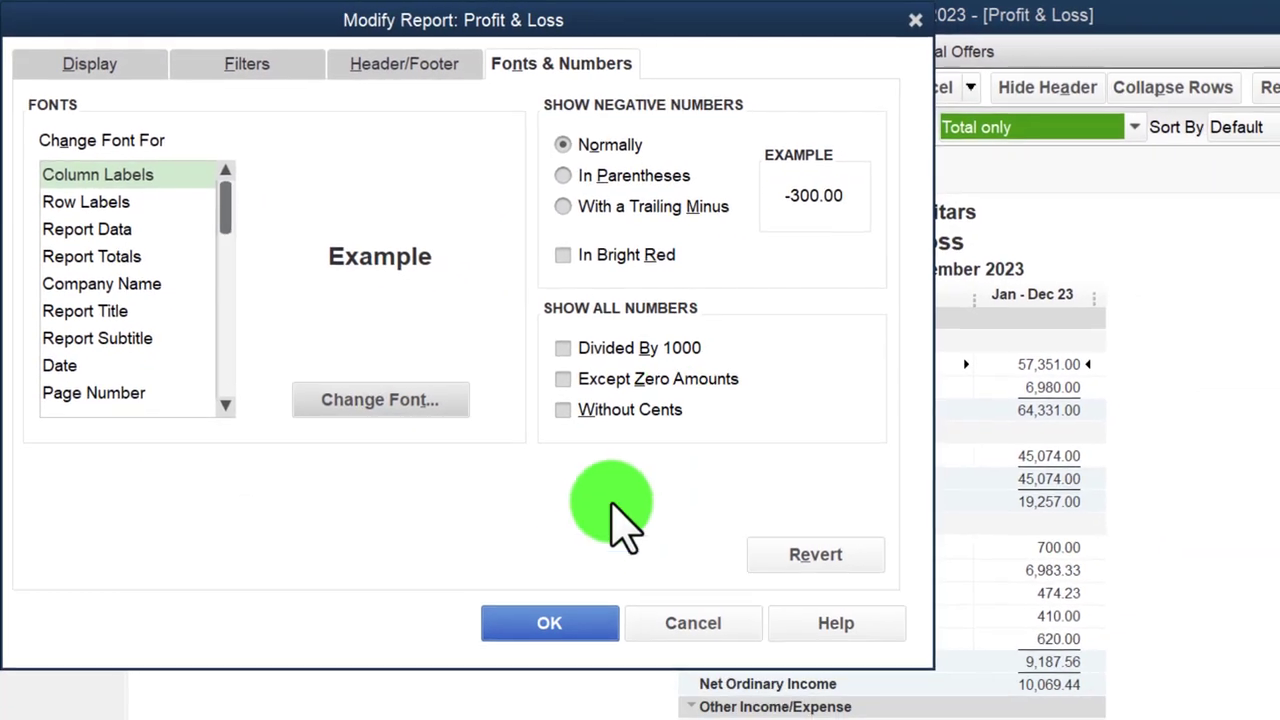
pyautogui.click(645, 690)
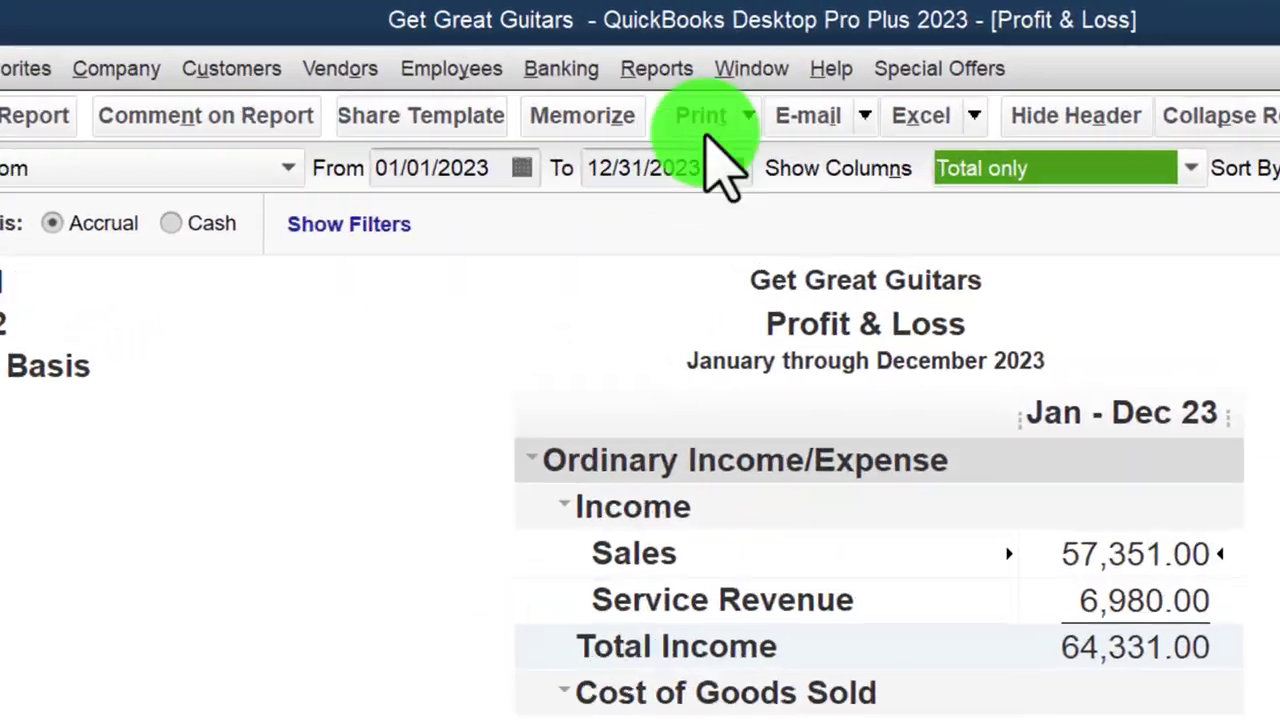
# Open the standard Balance Sheet report and customize its date range to run from 01/01/2023 to 12/31/2023.
pyautogui.click(727, 51)
pyautogui.moveTo(930, 426)
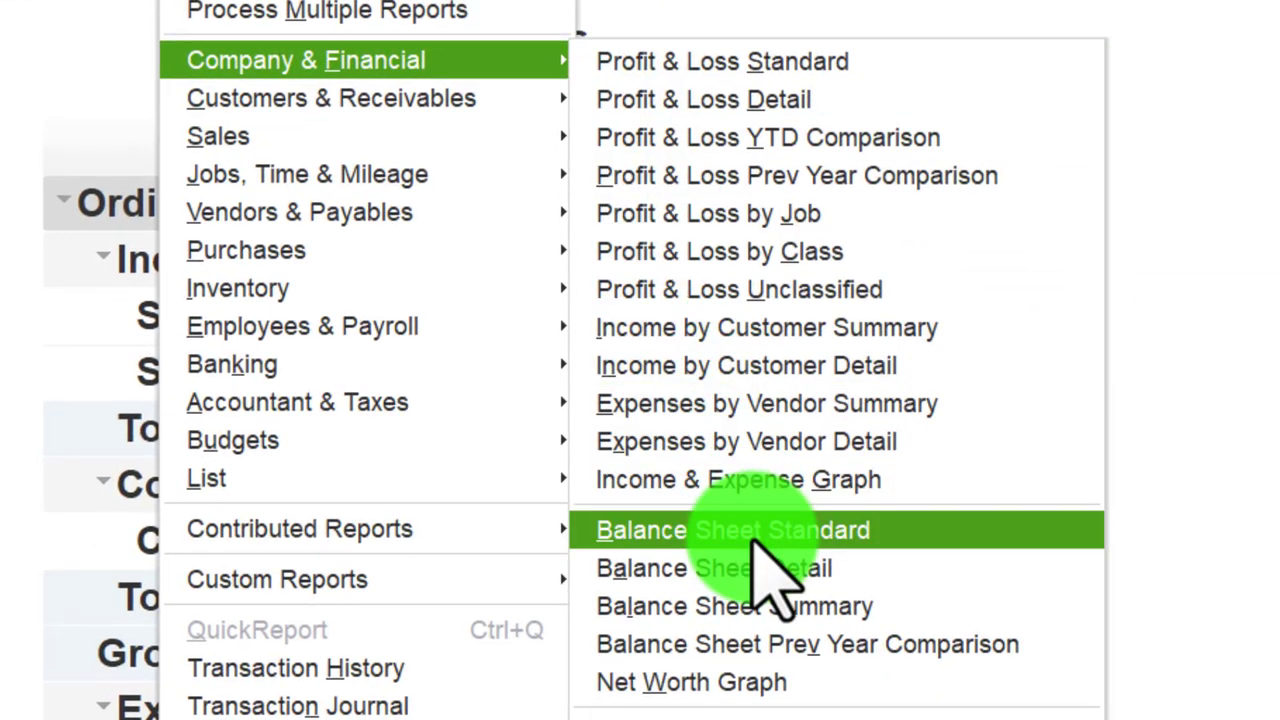
pyautogui.click(757, 540)
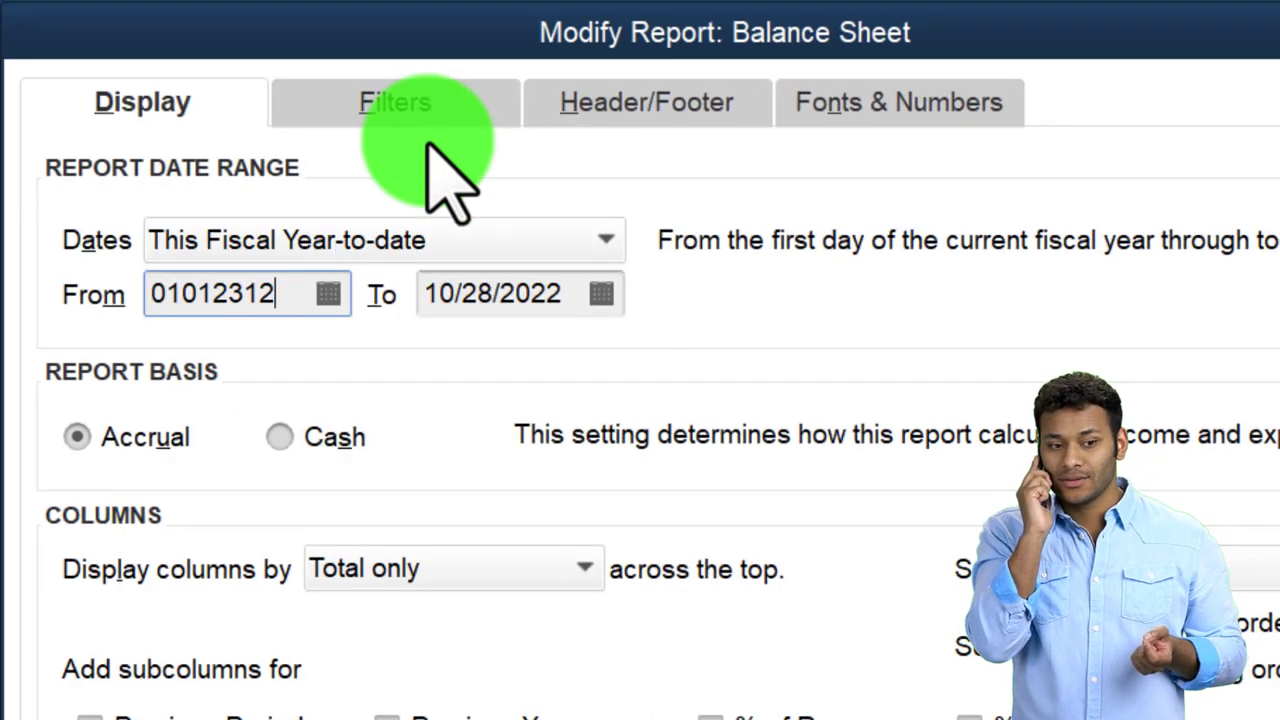
pyautogui.press('BackSpace')
pyautogui.press('Tab')
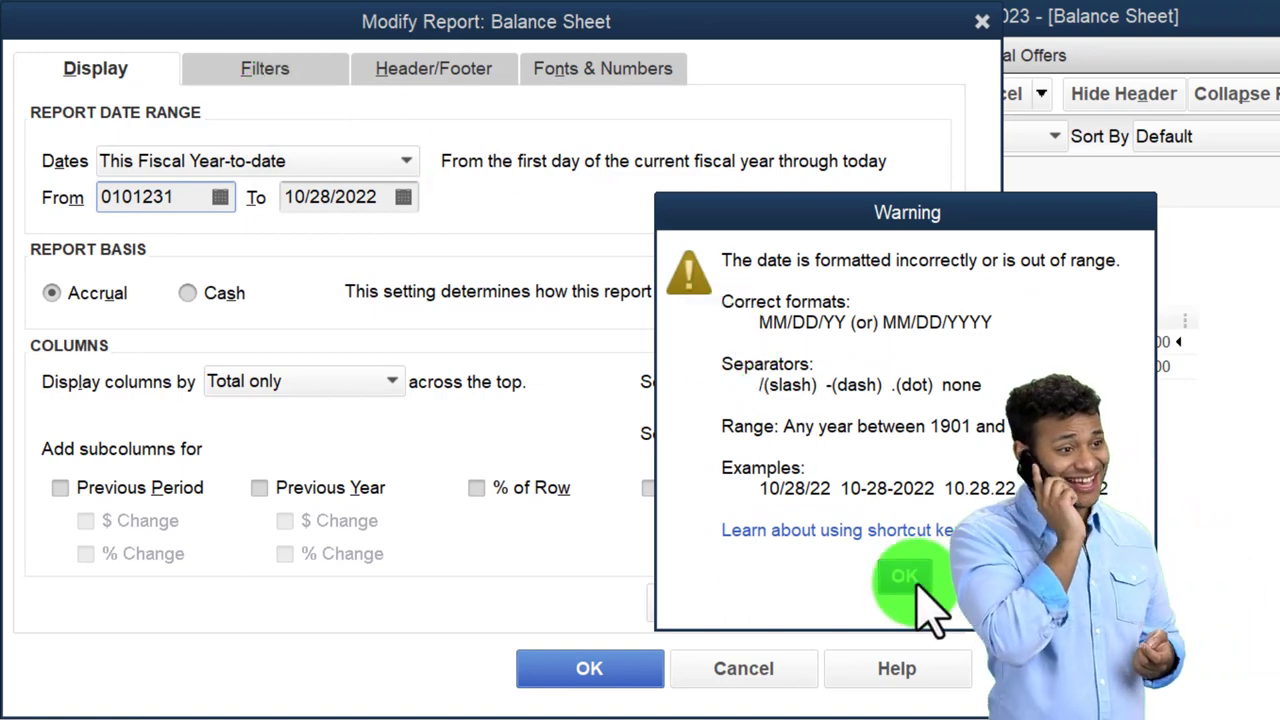
pyautogui.click(912, 582)
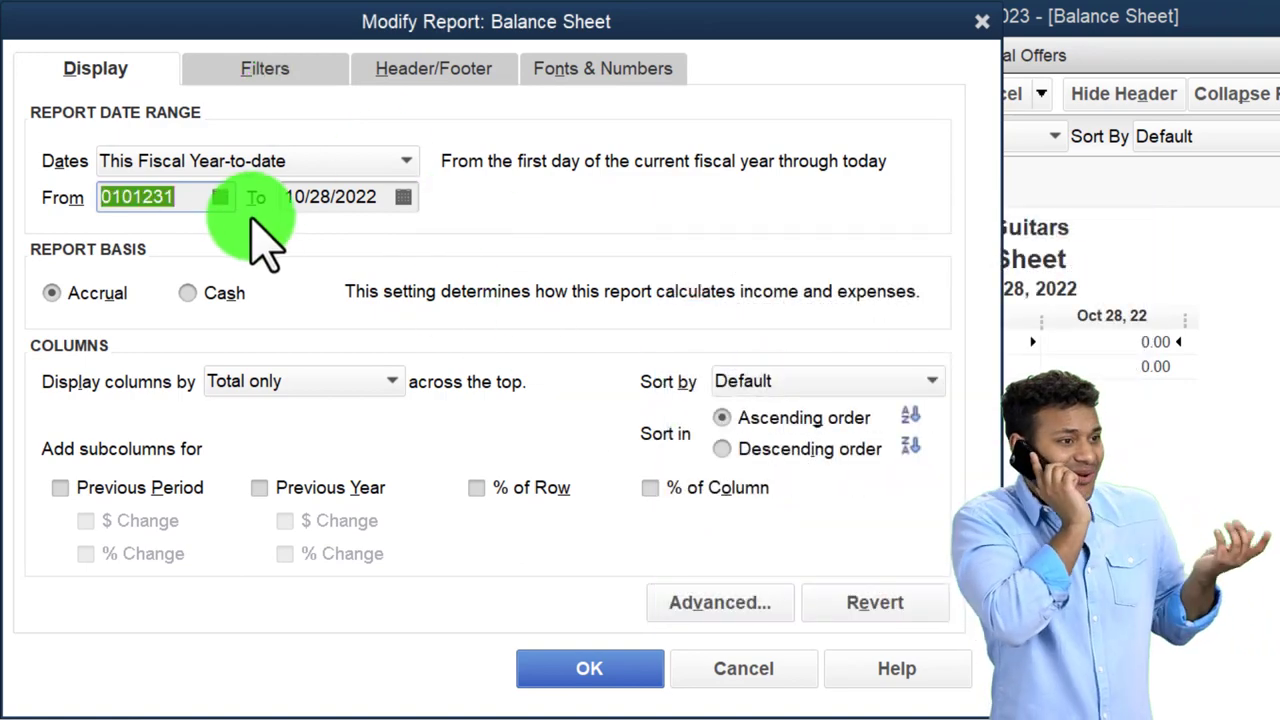
pyautogui.write('01/01/2023')
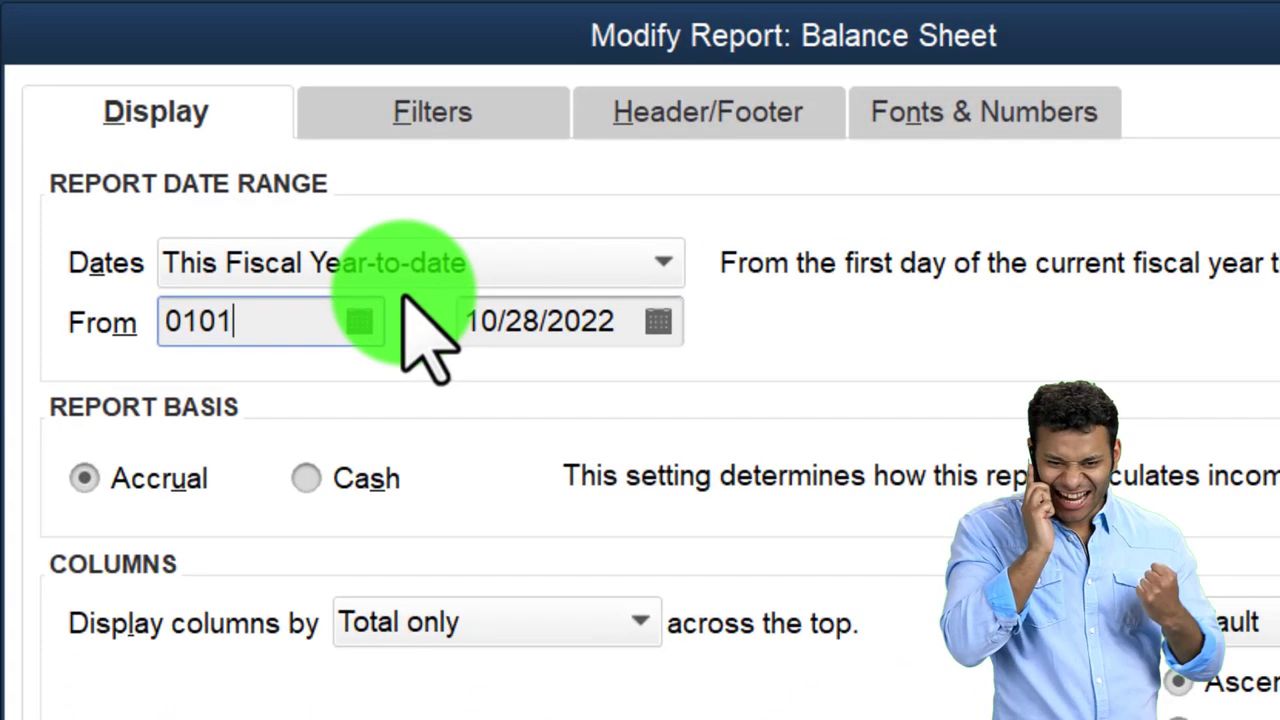
pyautogui.press('Tab')
pyautogui.write('12/31/2023')
pyautogui.press('Tab')
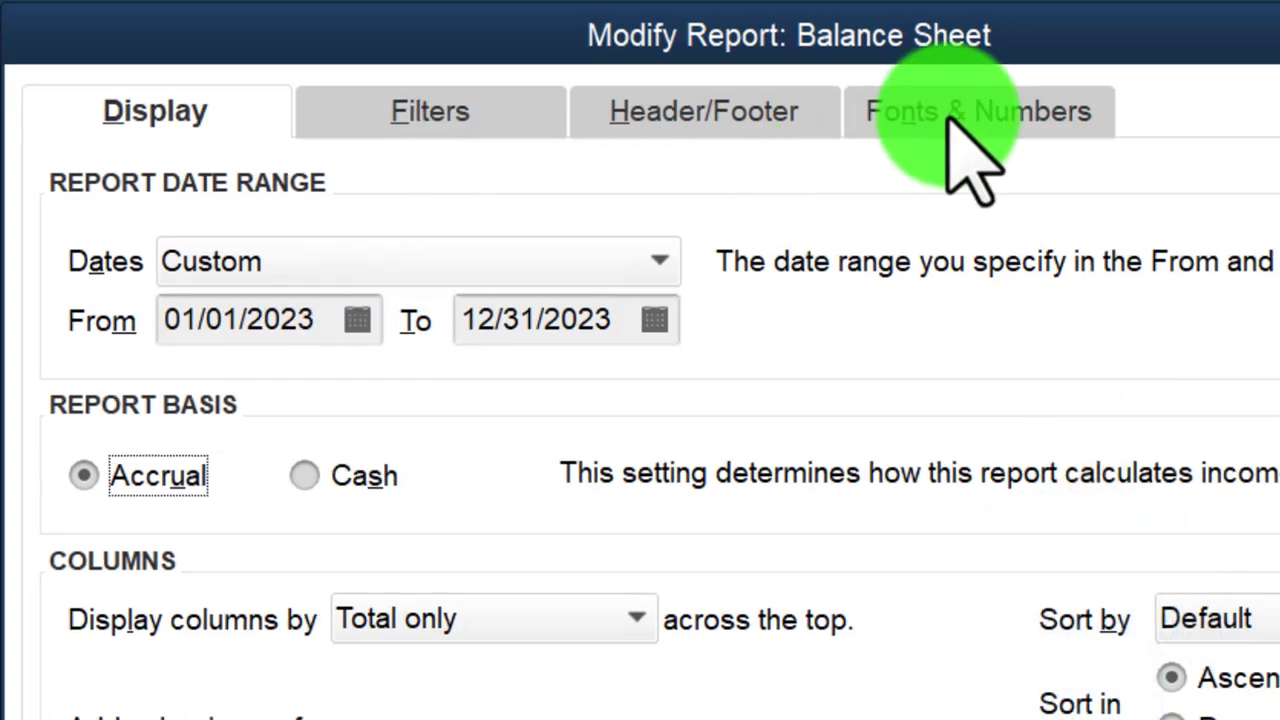
# Enlarge the Balance Sheet's column label font, apply the change to all related fonts and accept the report modifications.
pyautogui.click(950, 120)
pyautogui.click(486, 423)
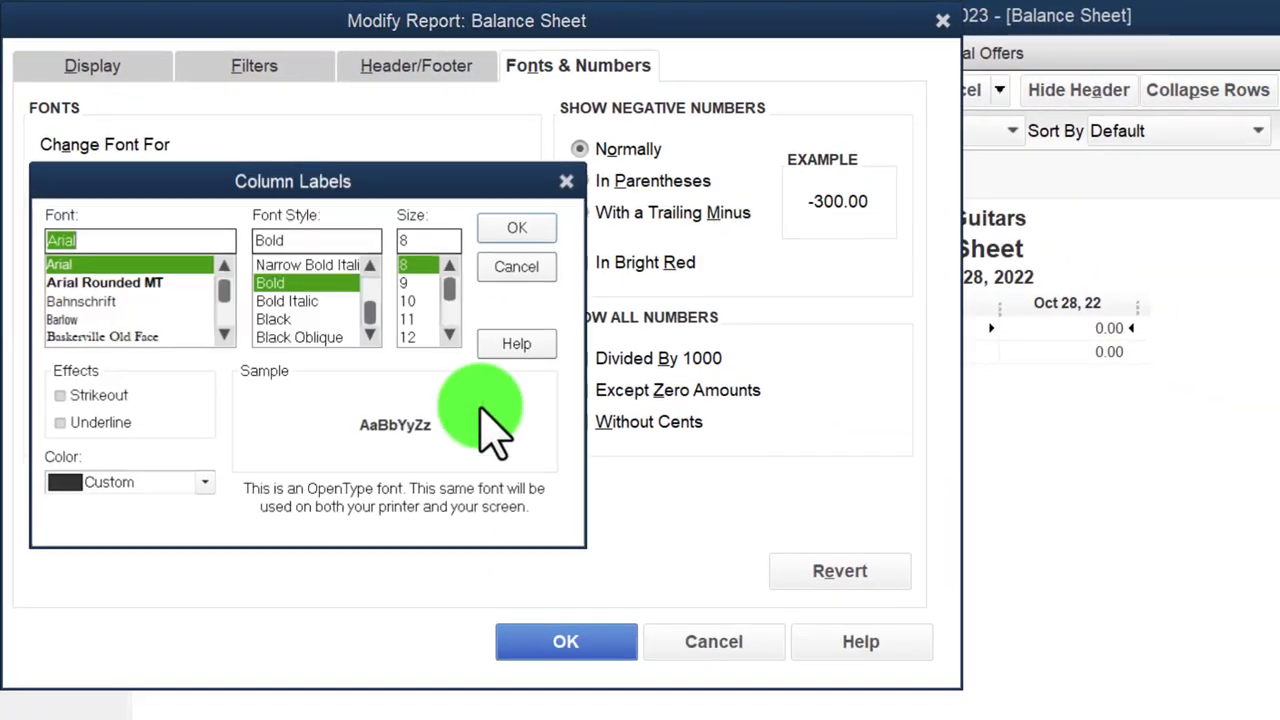
pyautogui.click(510, 230)
pyautogui.click(766, 288)
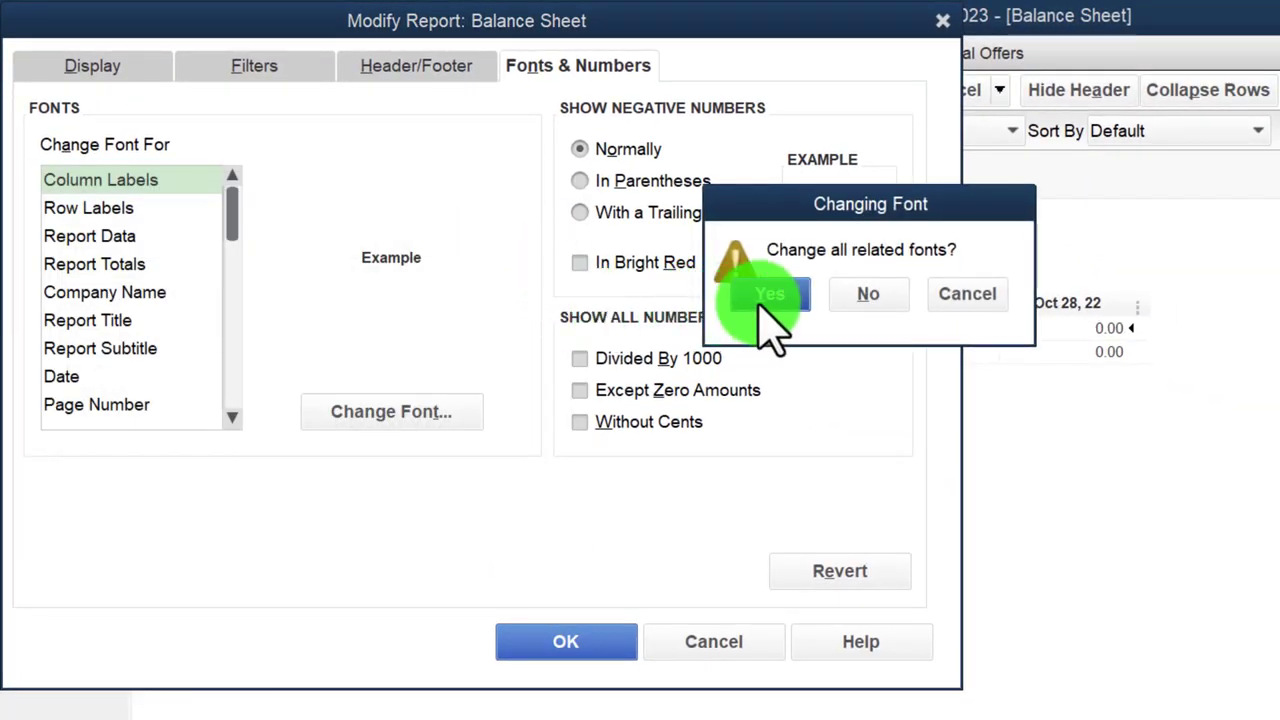
pyautogui.click(600, 638)
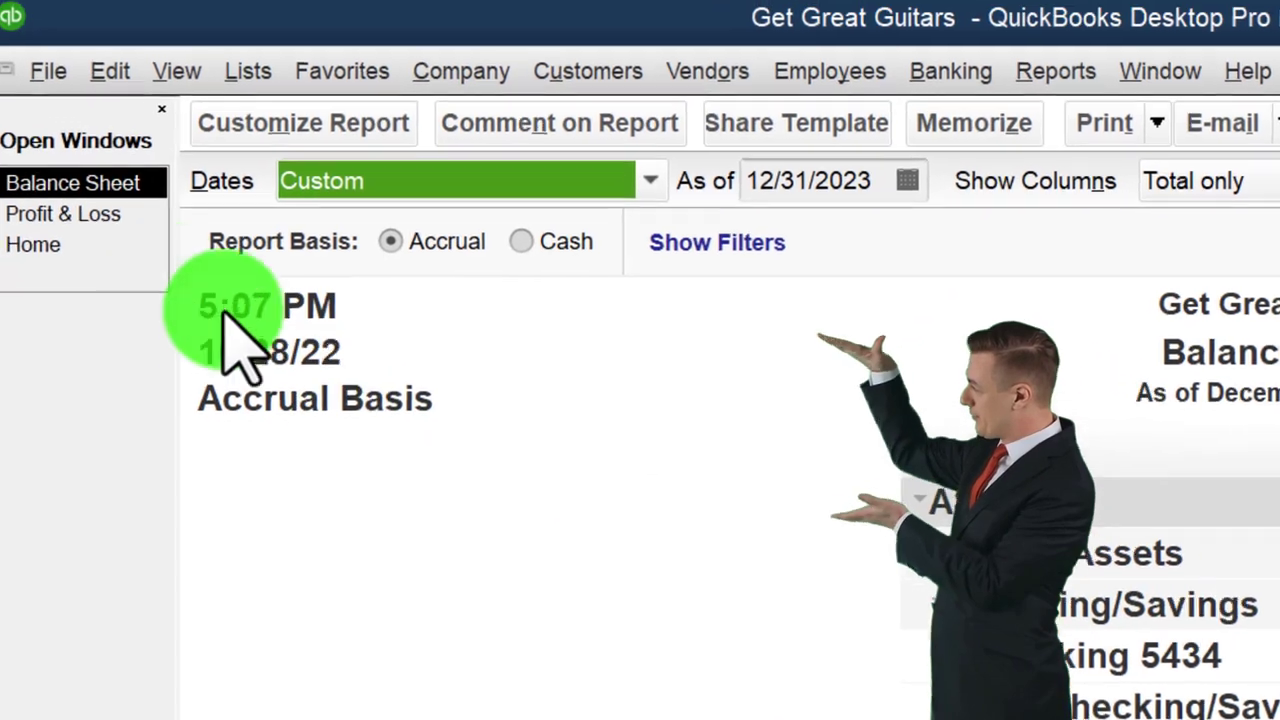
# Open the Customer Center and examine Anderson Guitars' 02/26/2023 invoice and 02/25/2023 payment in the transaction list.
pyautogui.click(80, 255)
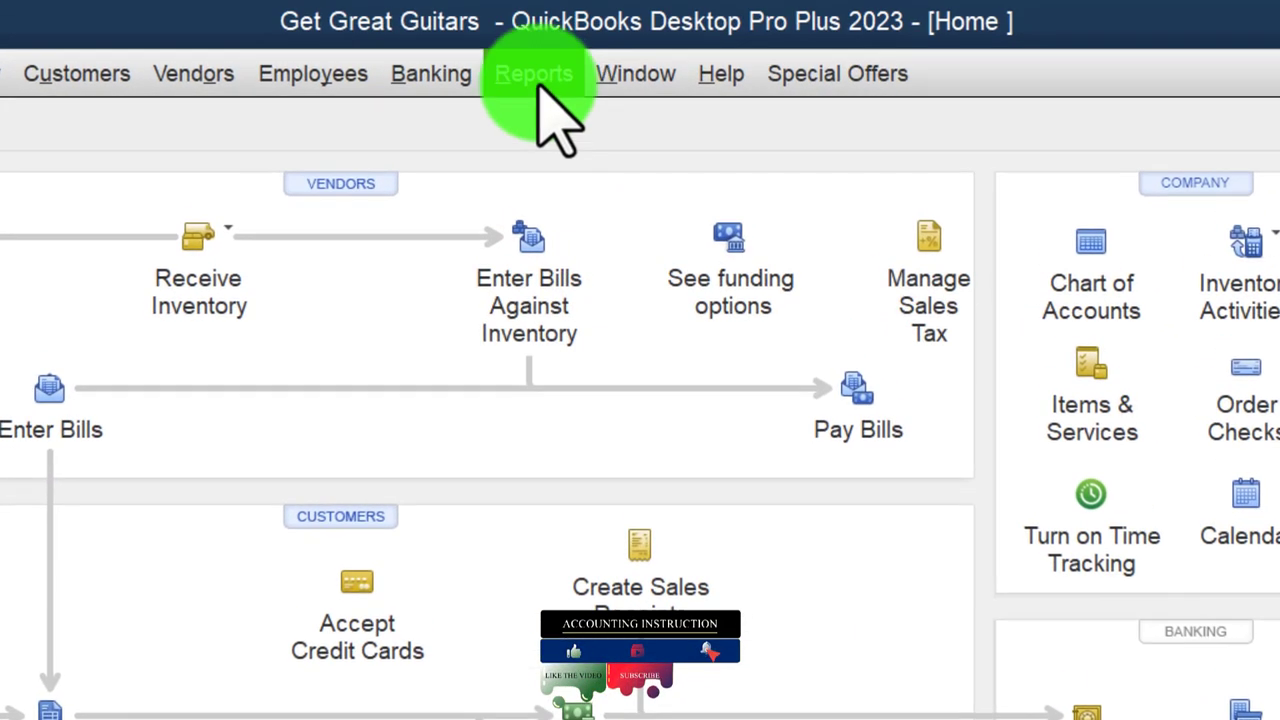
pyautogui.click(115, 80)
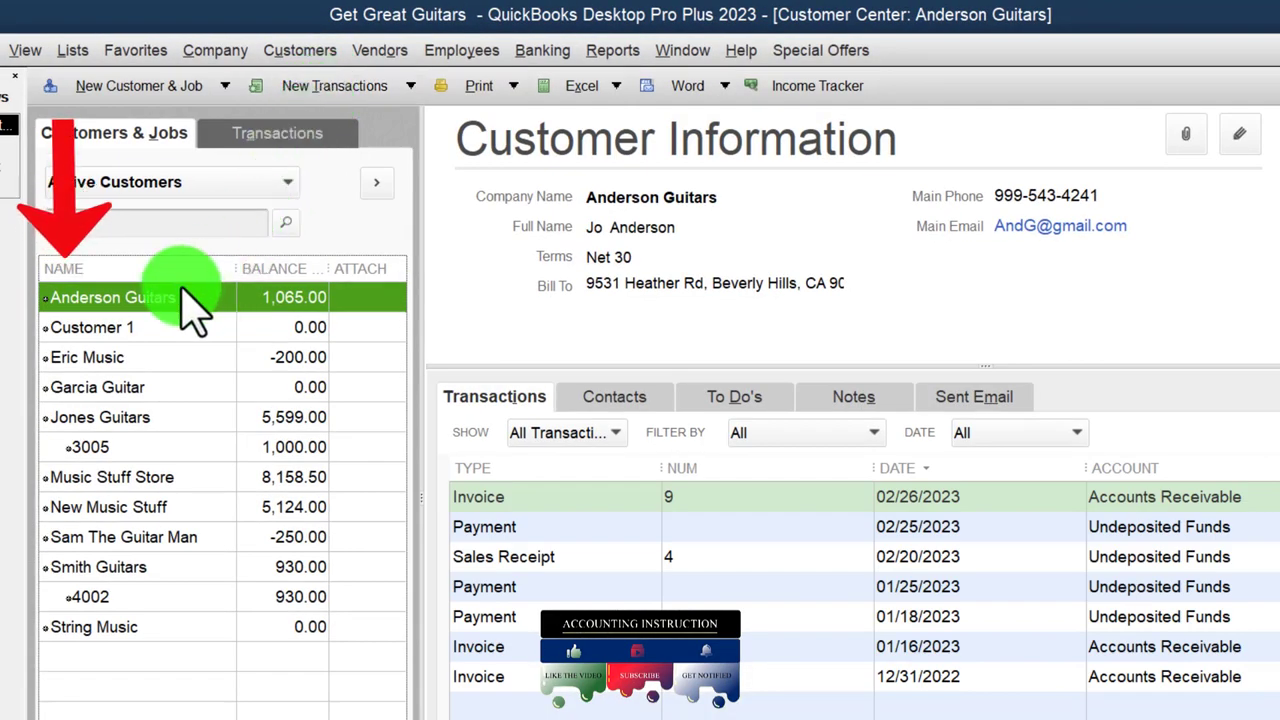
pyautogui.click(720, 490)
pyautogui.click(730, 527)
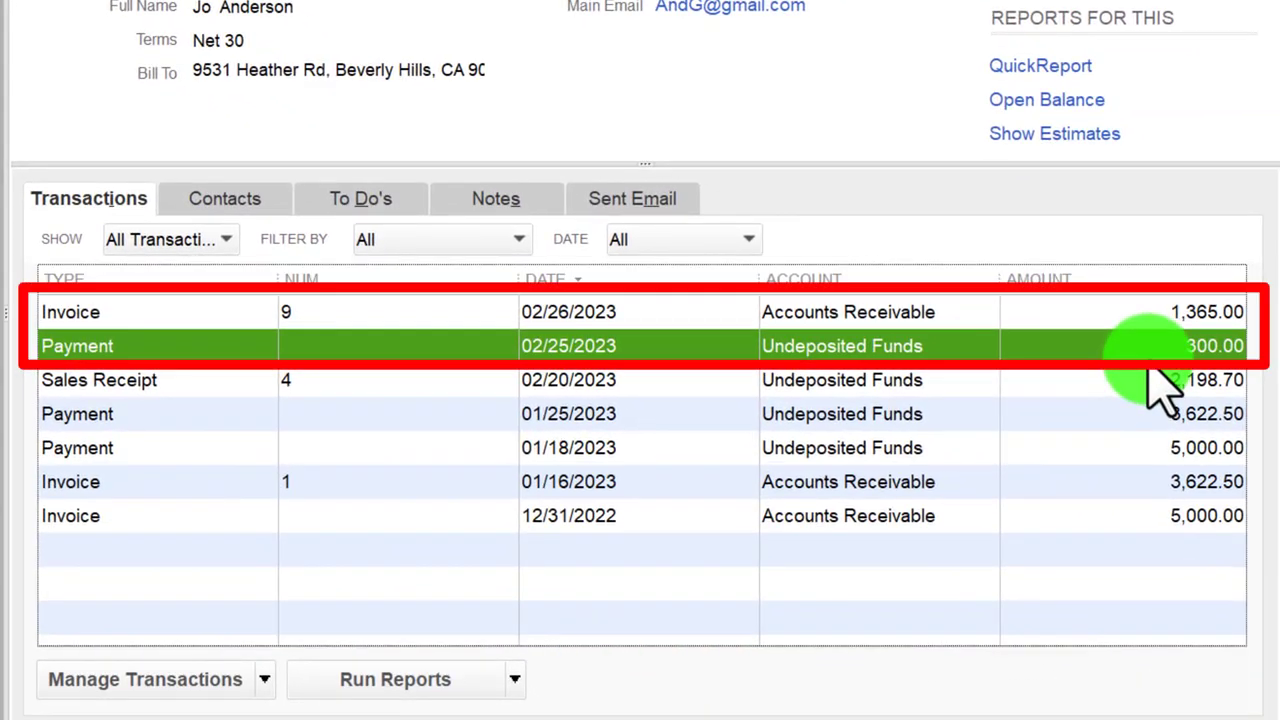
# Open Anderson Guitars' 02/26/2023 invoice to check its applied payment and balance due, close it, and compare it with the listed payment.
pyautogui.doubleClick(1102, 313)
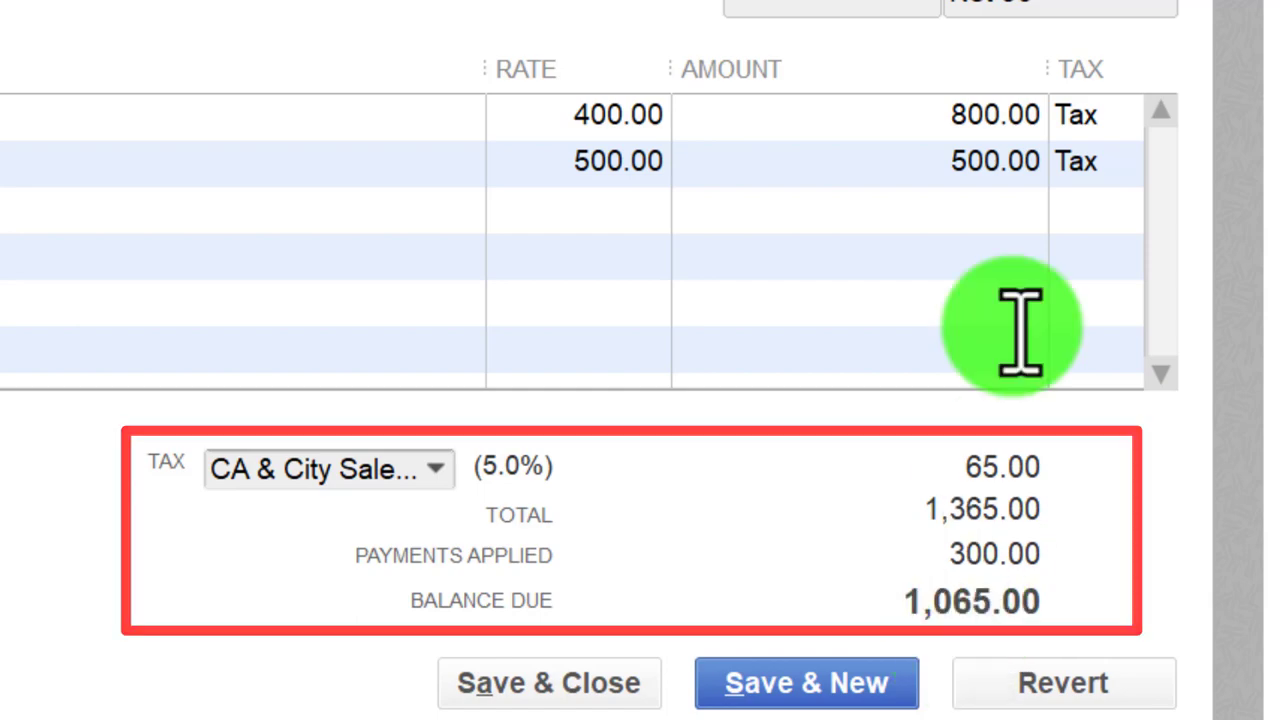
pyautogui.hotkey('alt', 's')
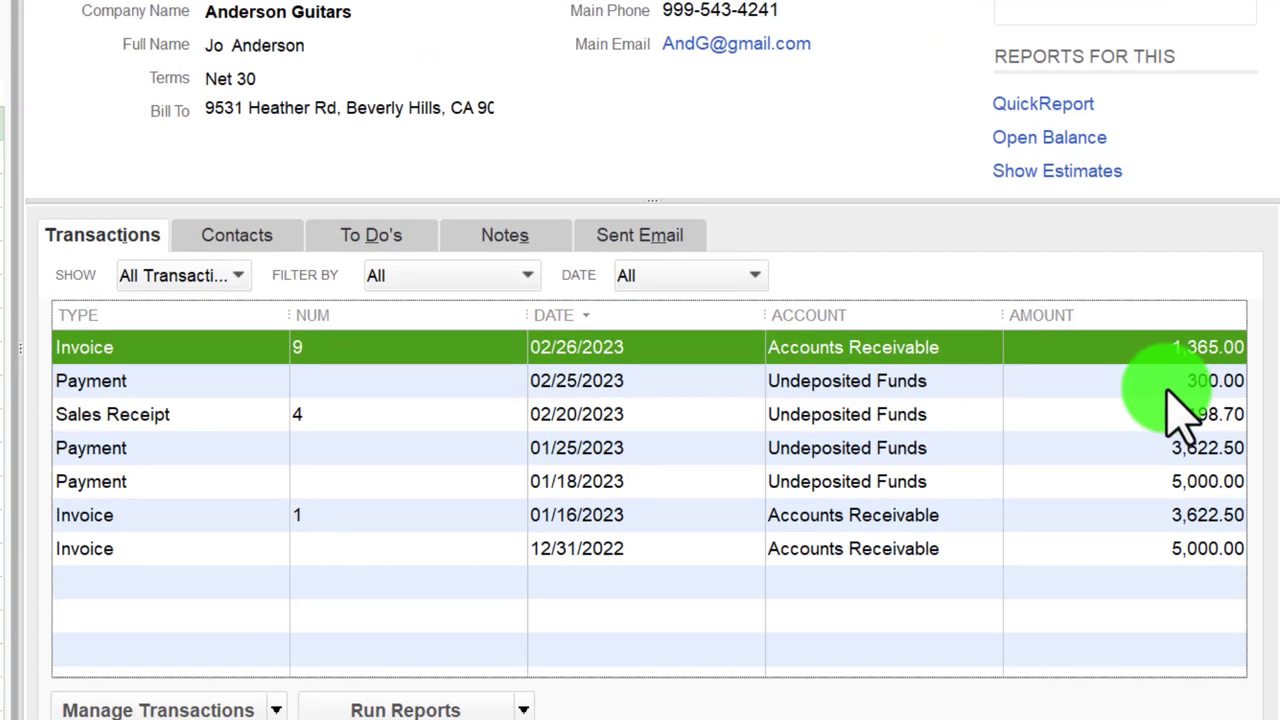
pyautogui.click(1167, 388)
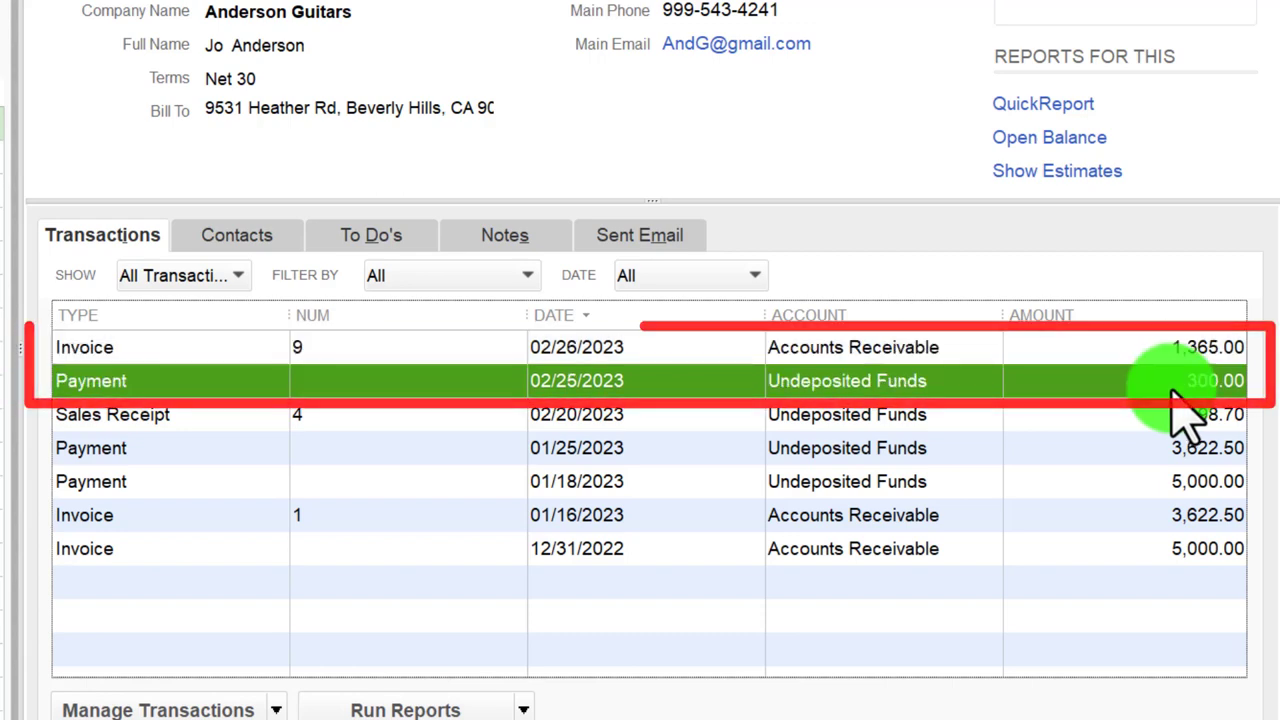
pyautogui.click(1143, 360)
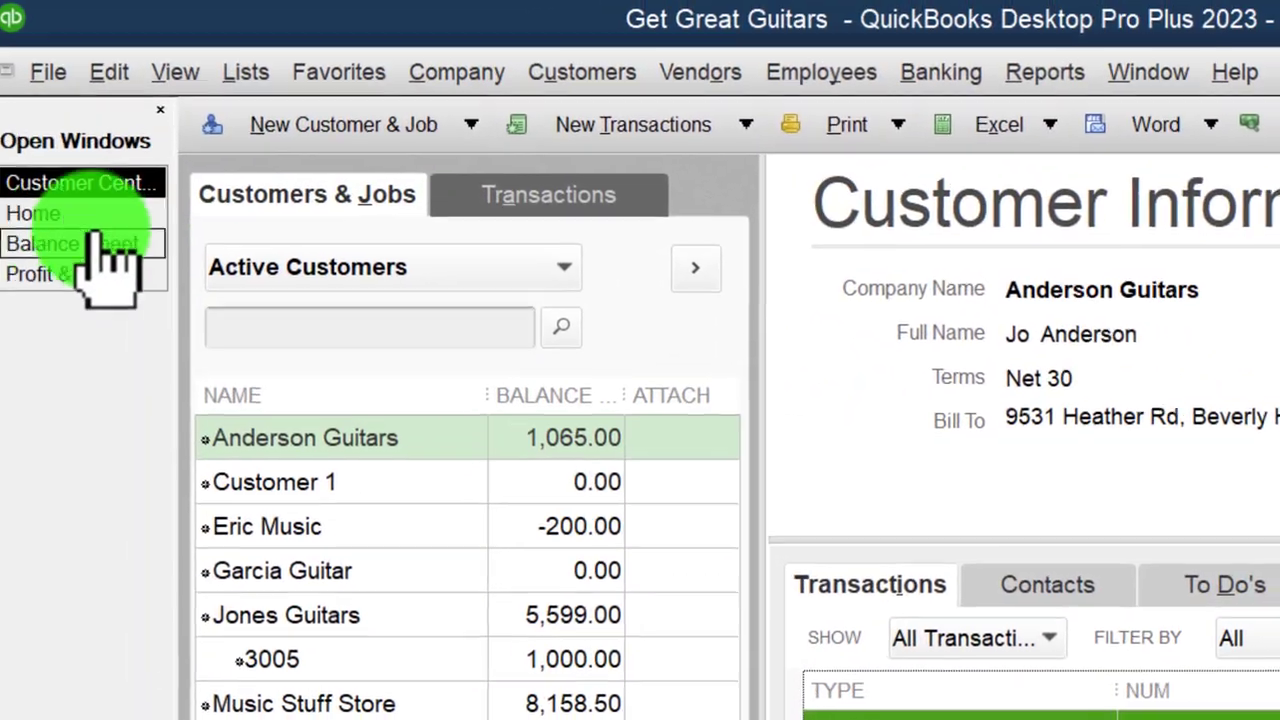
# Return to the home page and open a blank customer estimate form.
pyautogui.click(60, 214)
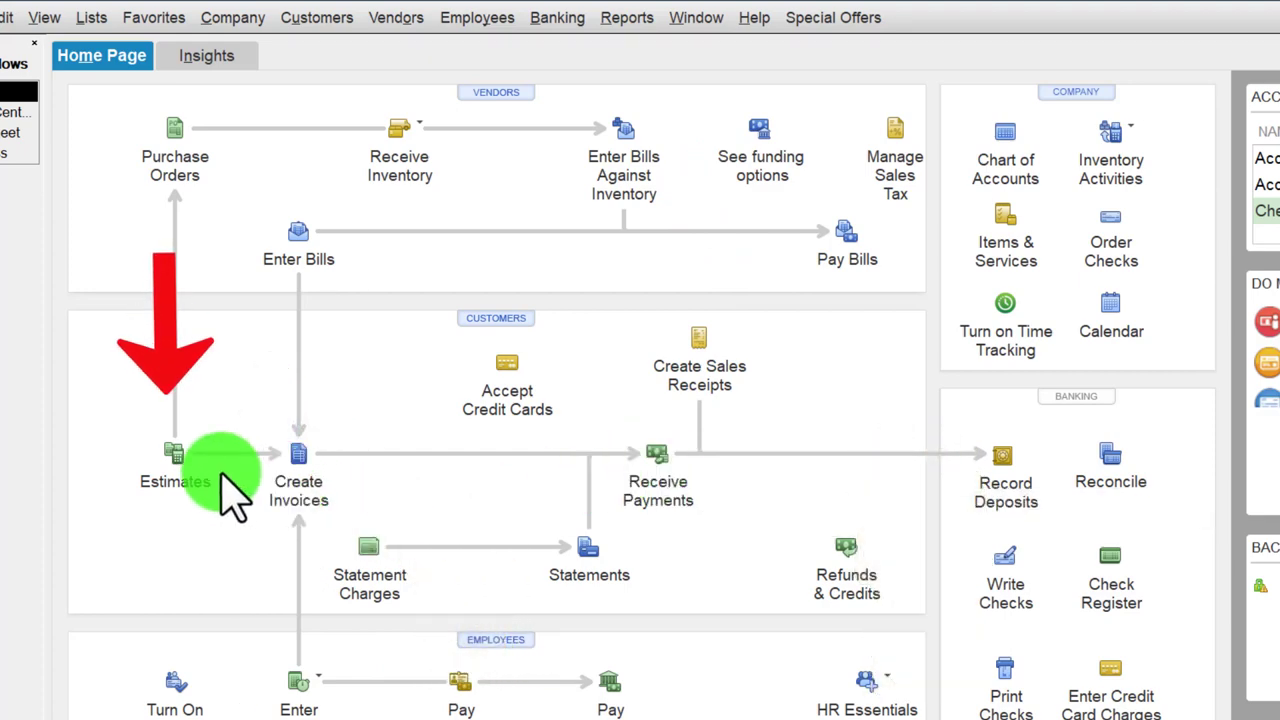
pyautogui.click(180, 465)
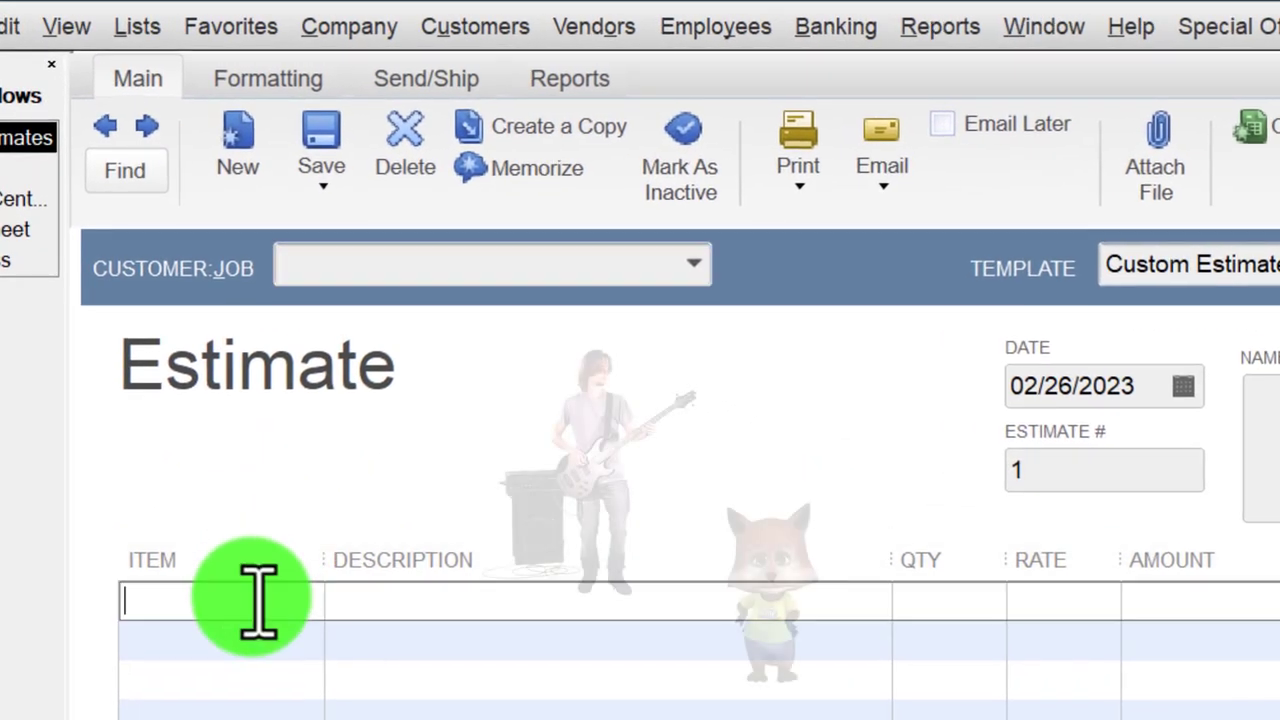
pyautogui.click(257, 600)
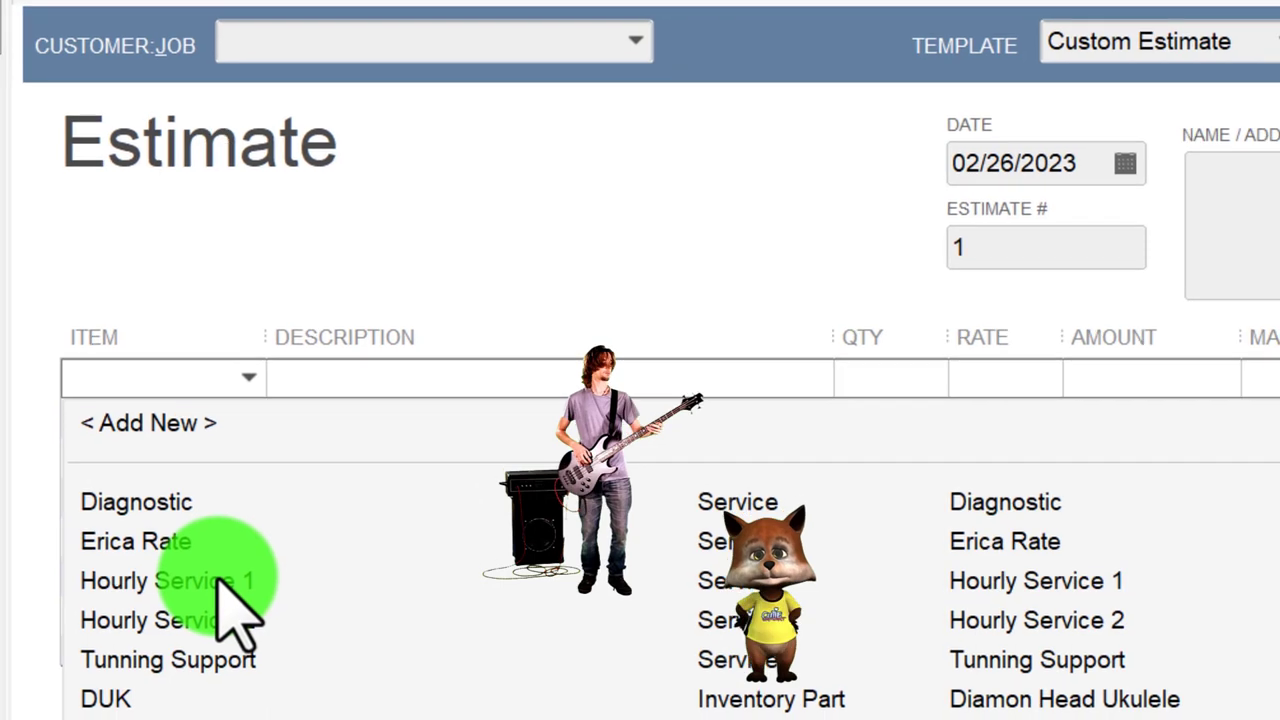
pyautogui.click(160, 719)
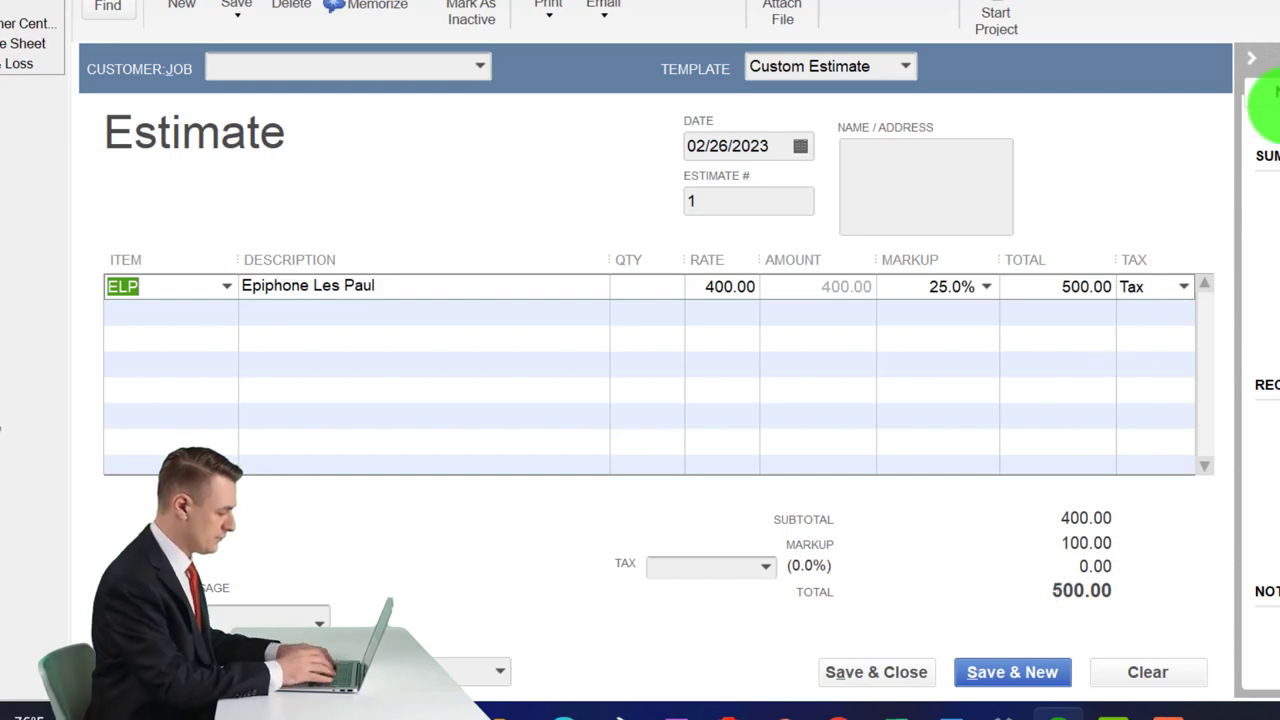
pyautogui.press('Escape')
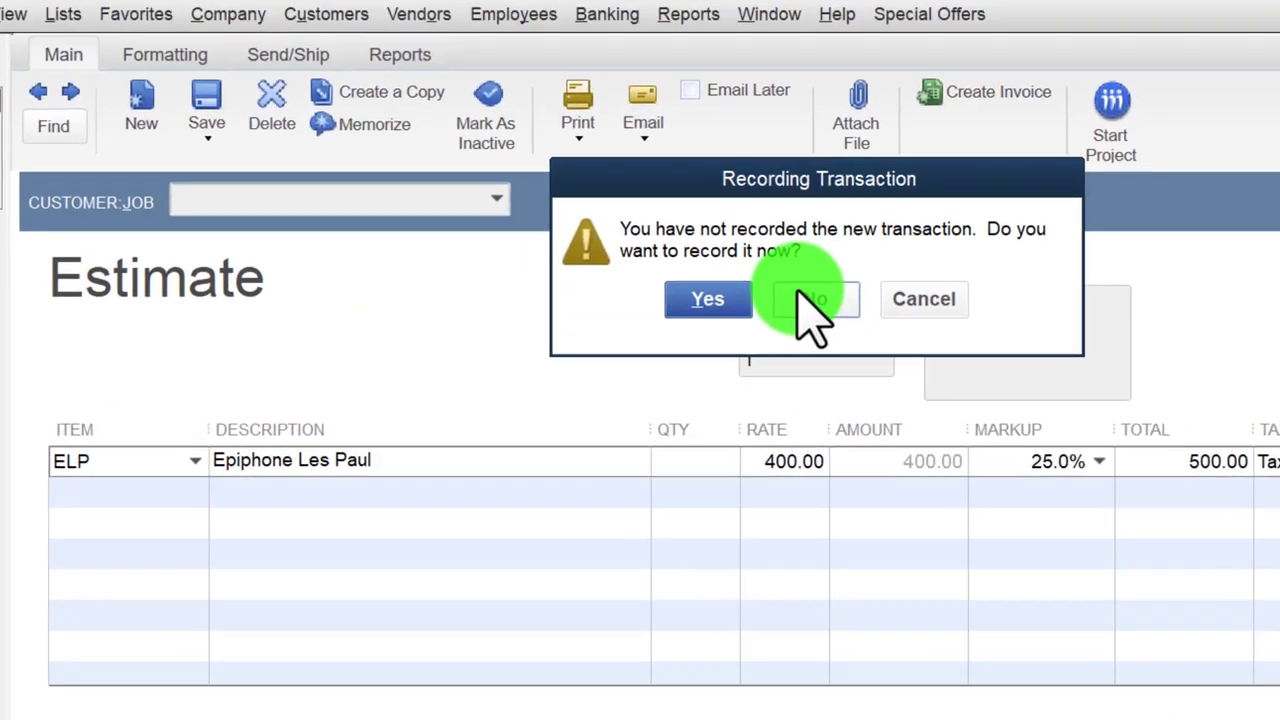
pyautogui.click(744, 147)
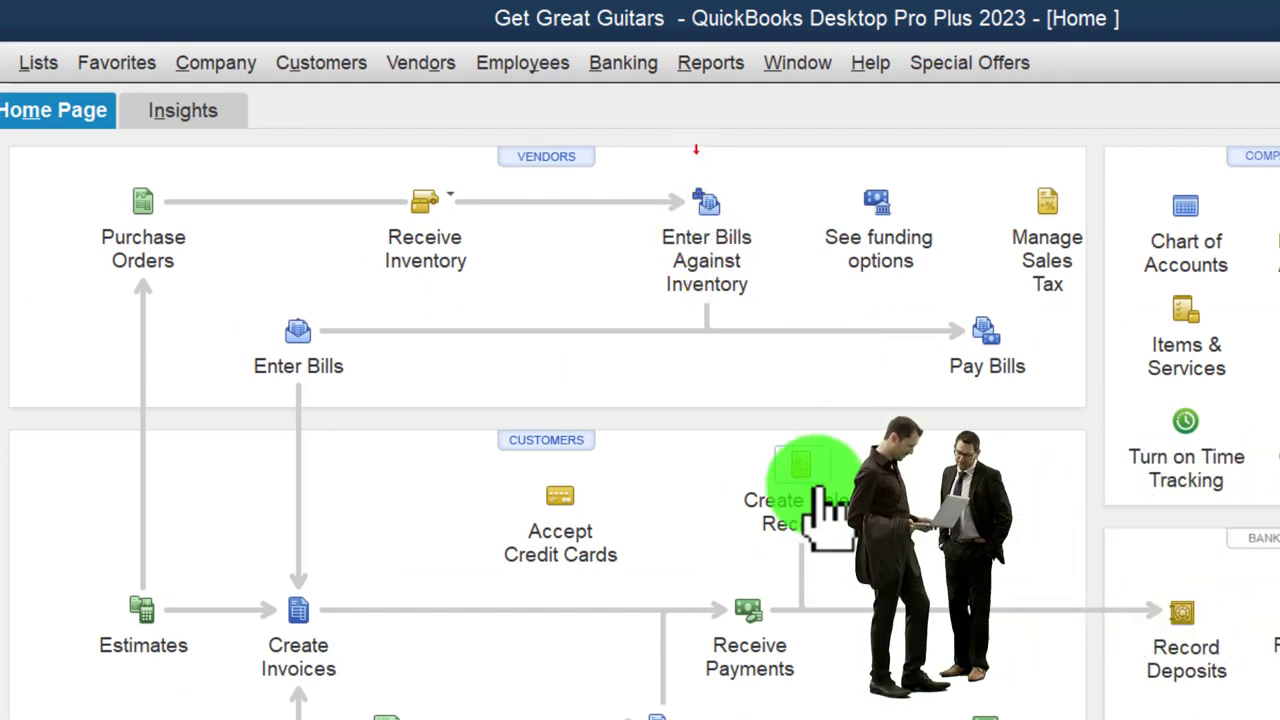
# Start a sales receipt for customer String Music dated 02/27/2023 with cash as the payment method.
pyautogui.click(820, 505)
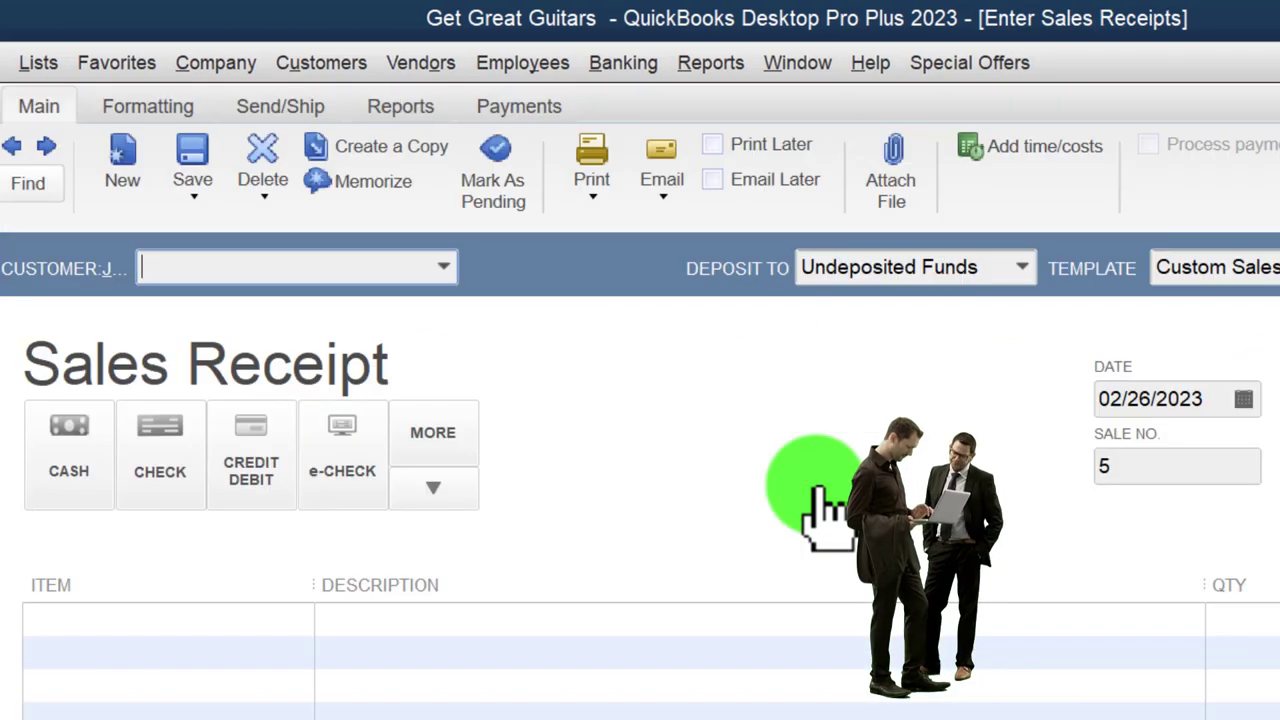
pyautogui.write('String Music')
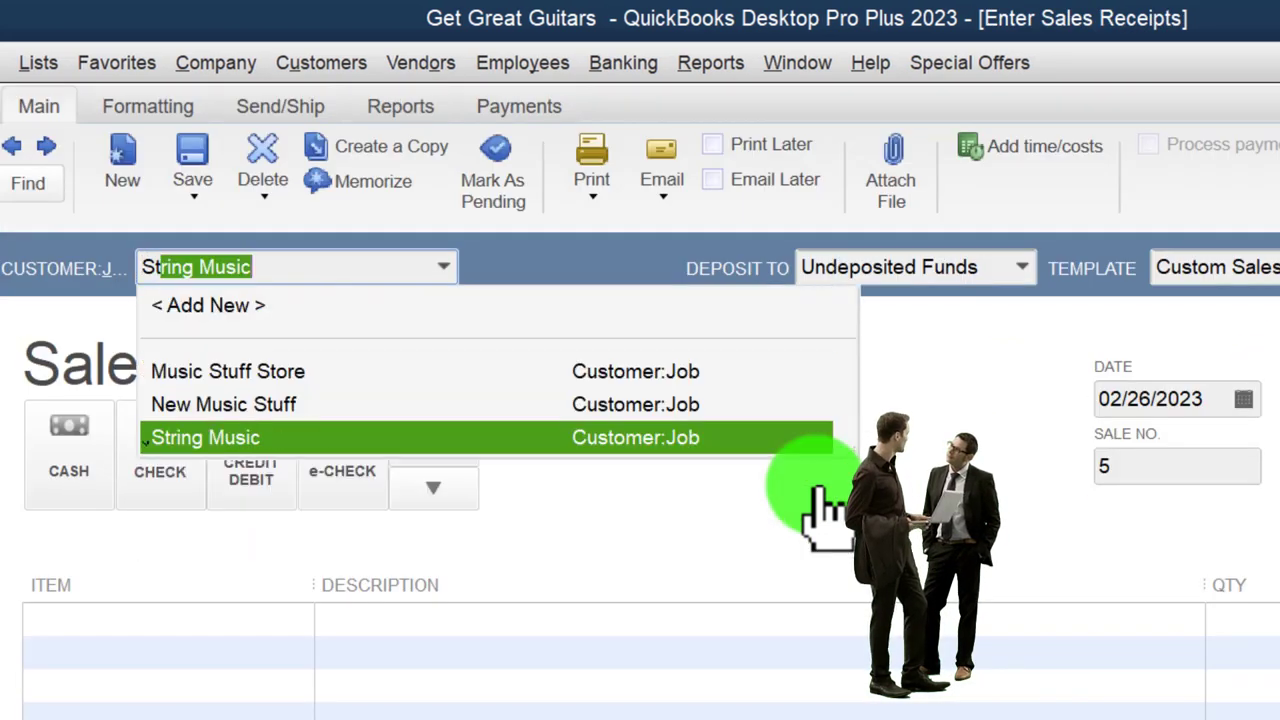
pyautogui.press('Tab')
pyautogui.press('Tab')
pyautogui.press('Tab')
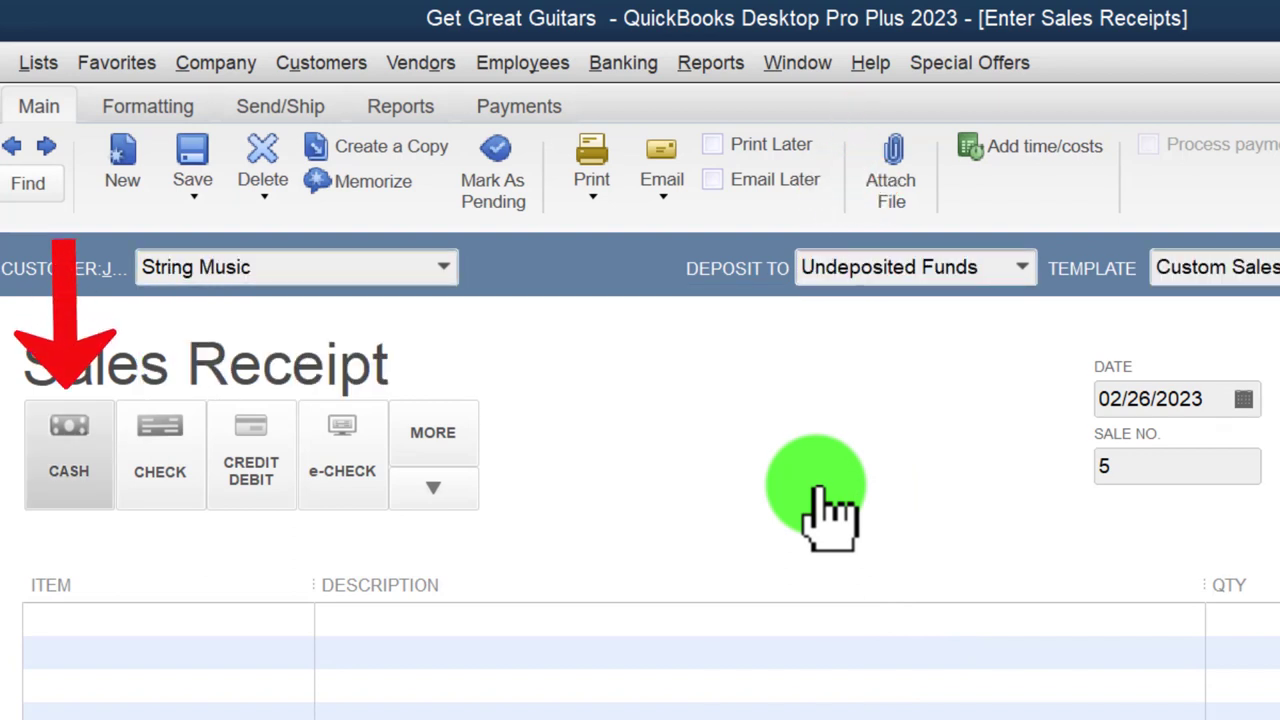
pyautogui.click(82, 445)
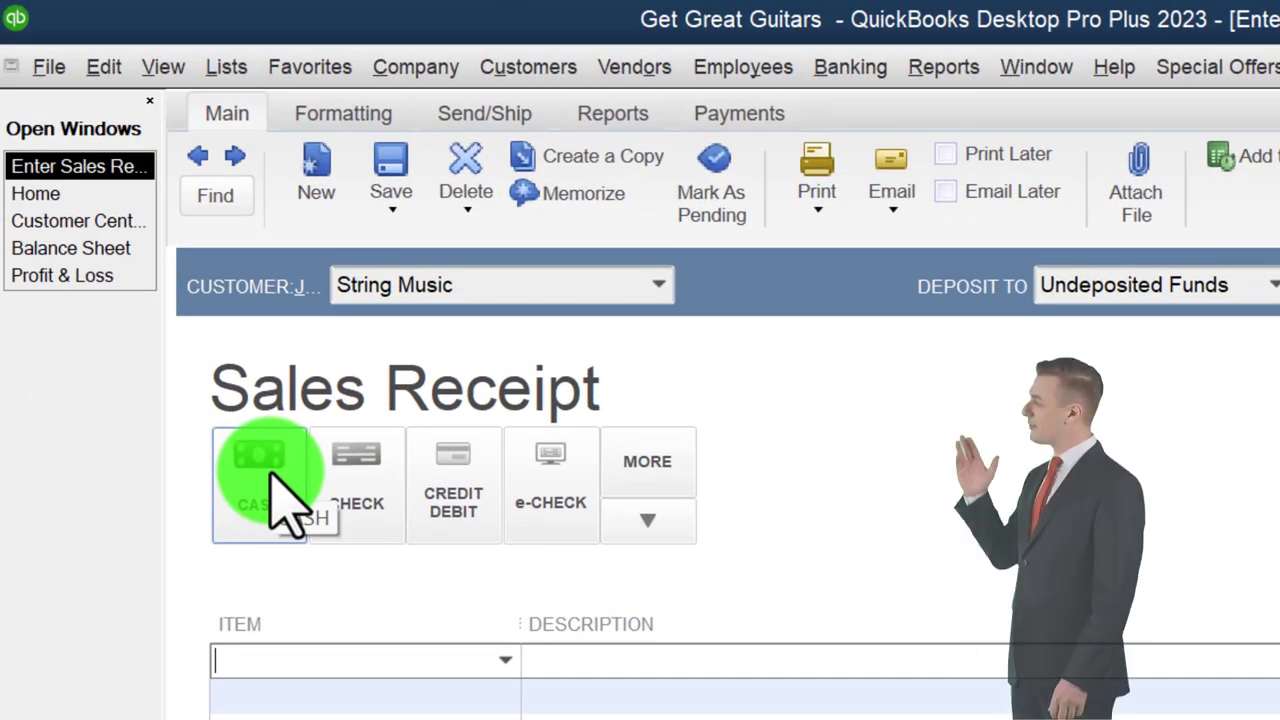
# Enter Customer Deposit as the receipt's first item and add it as a new item of type Service.
pyautogui.write('C')
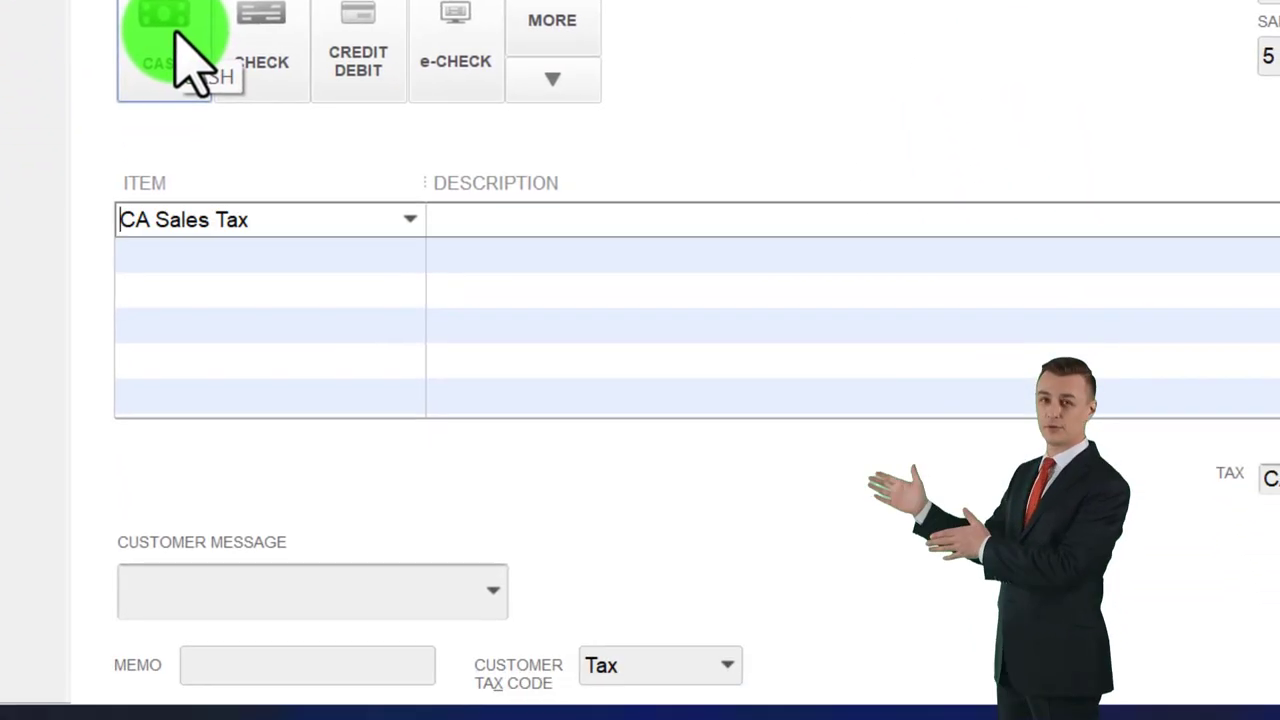
pyautogui.write('ustomer Deposit')
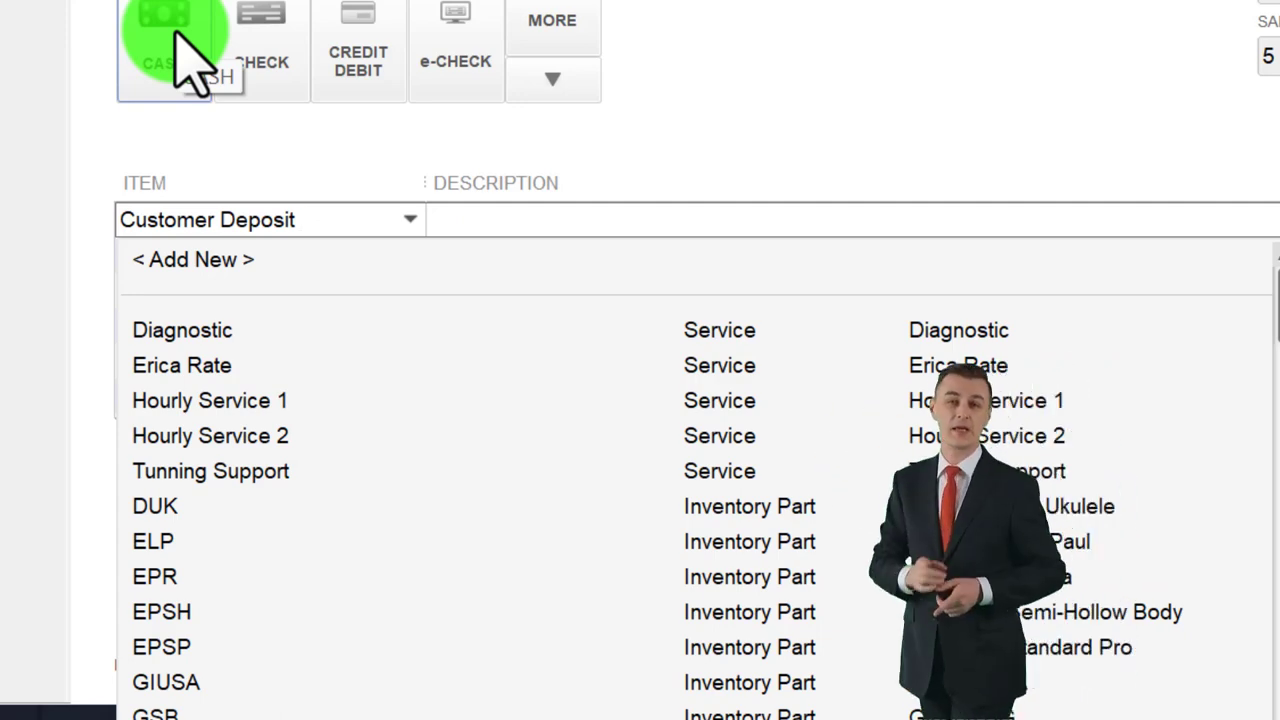
pyautogui.press('Tab')
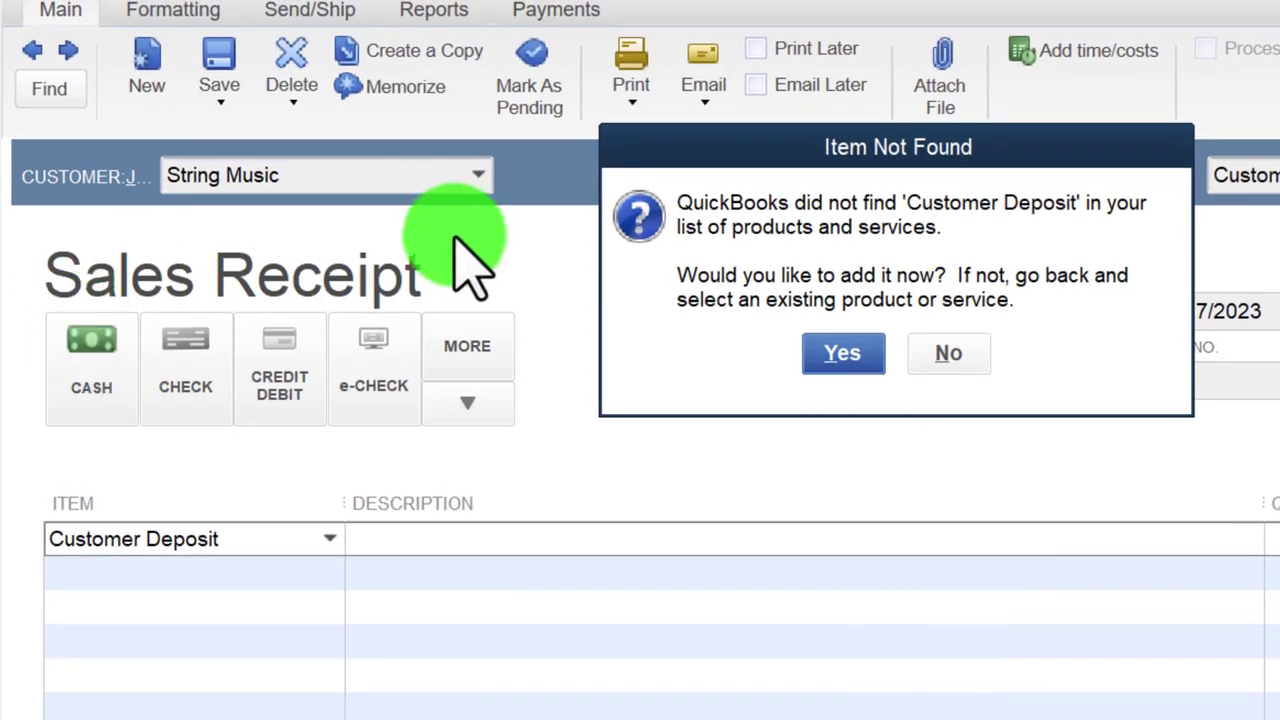
pyautogui.click(830, 366)
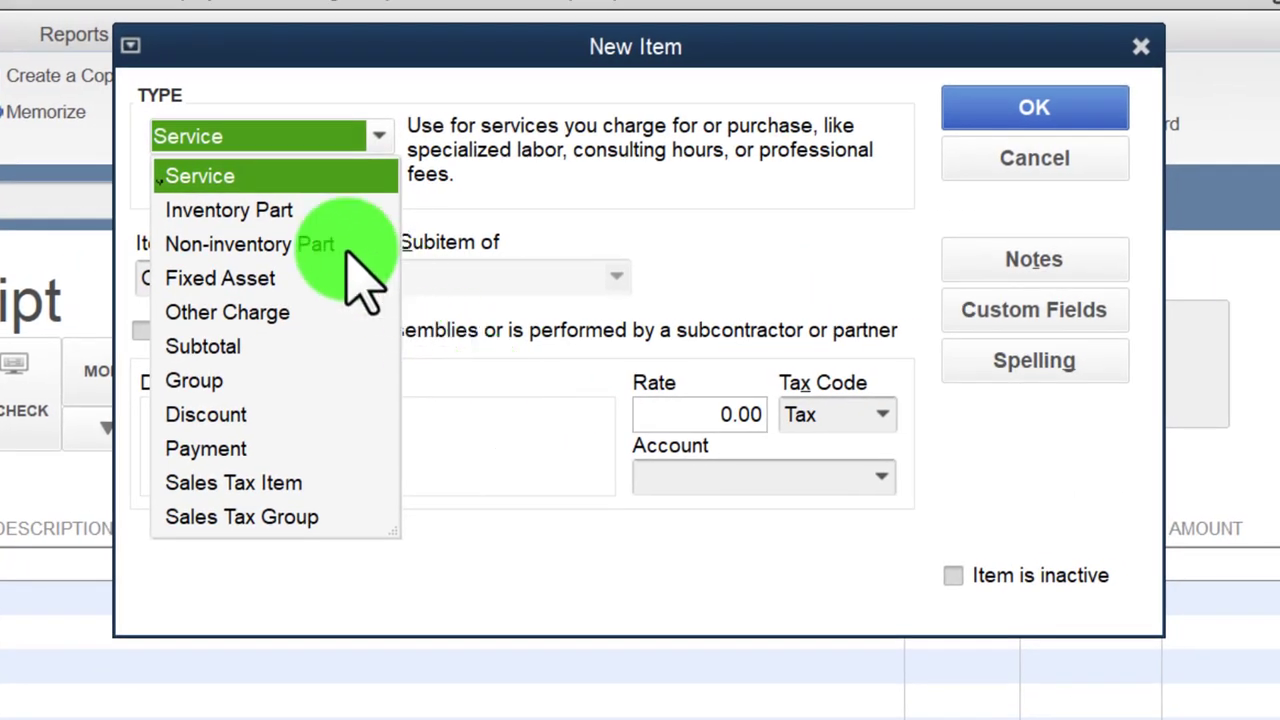
pyautogui.click(231, 175)
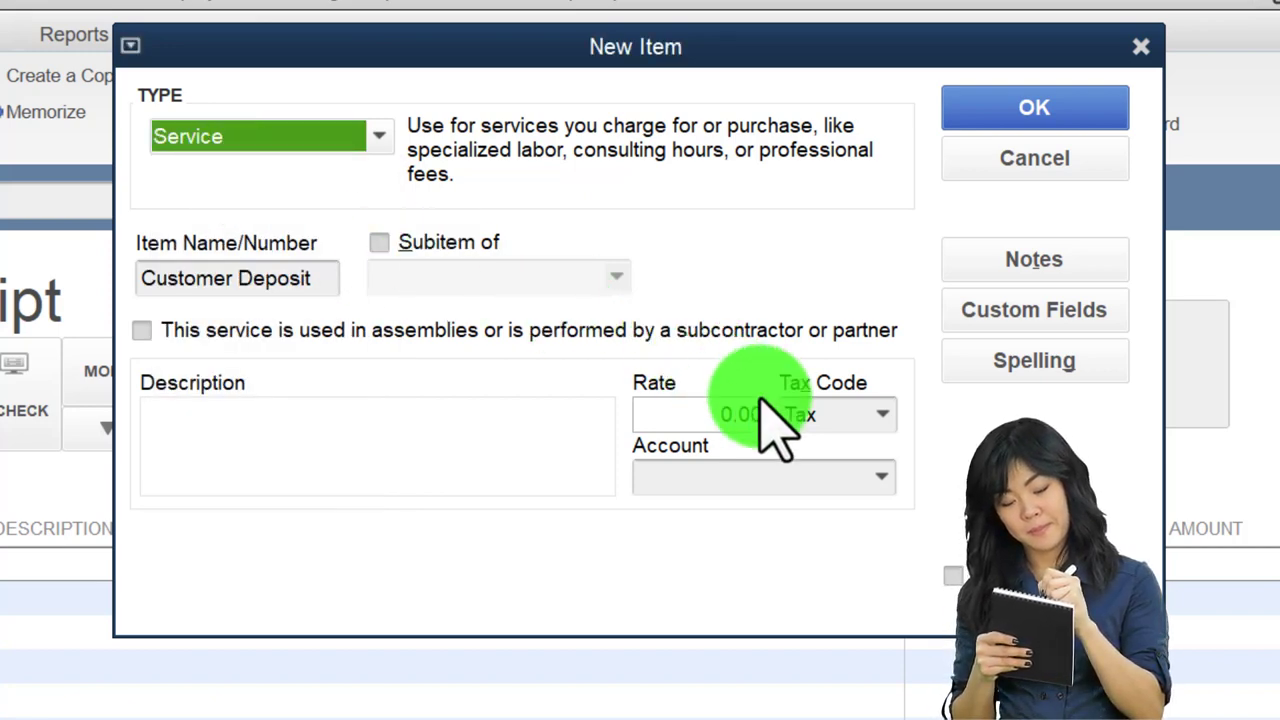
# Give the new item the description Customer Deposit and set its tax code to Non.
pyautogui.press('Tab')
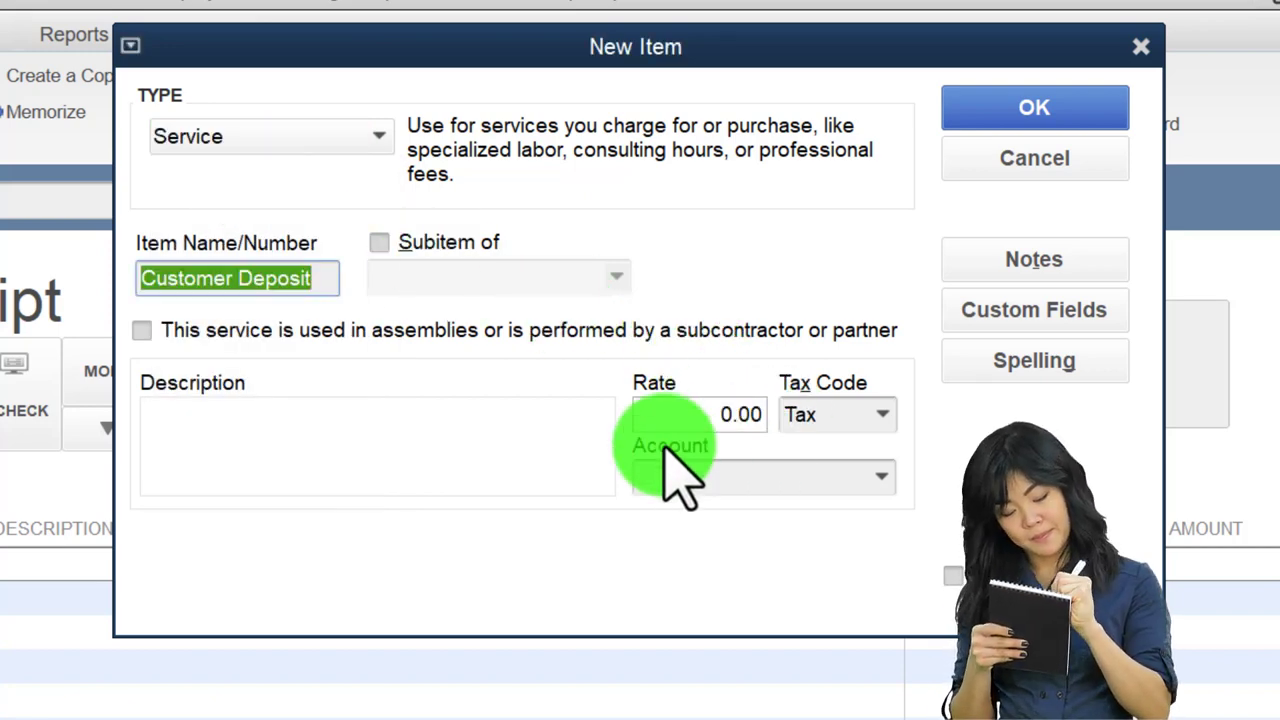
pyautogui.press('Tab')
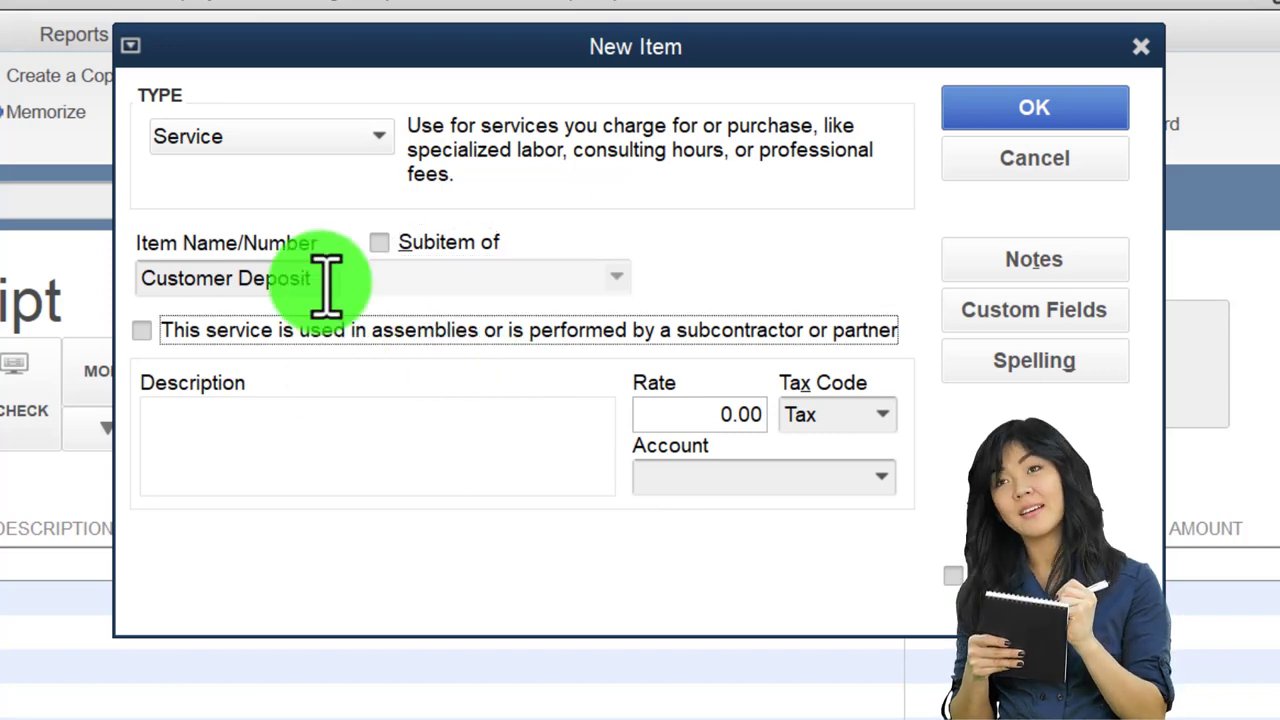
pyautogui.click(322, 270)
pyautogui.click(226, 460)
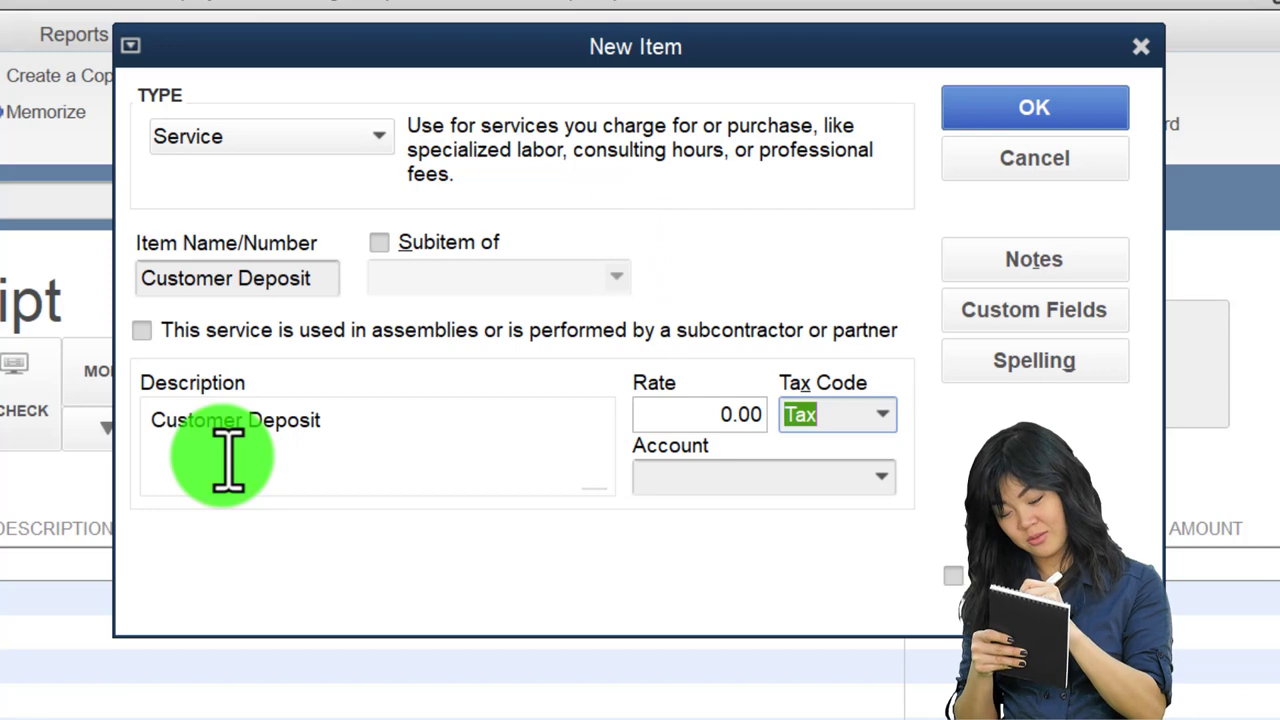
pyautogui.write('Non')
pyautogui.press('Tab')
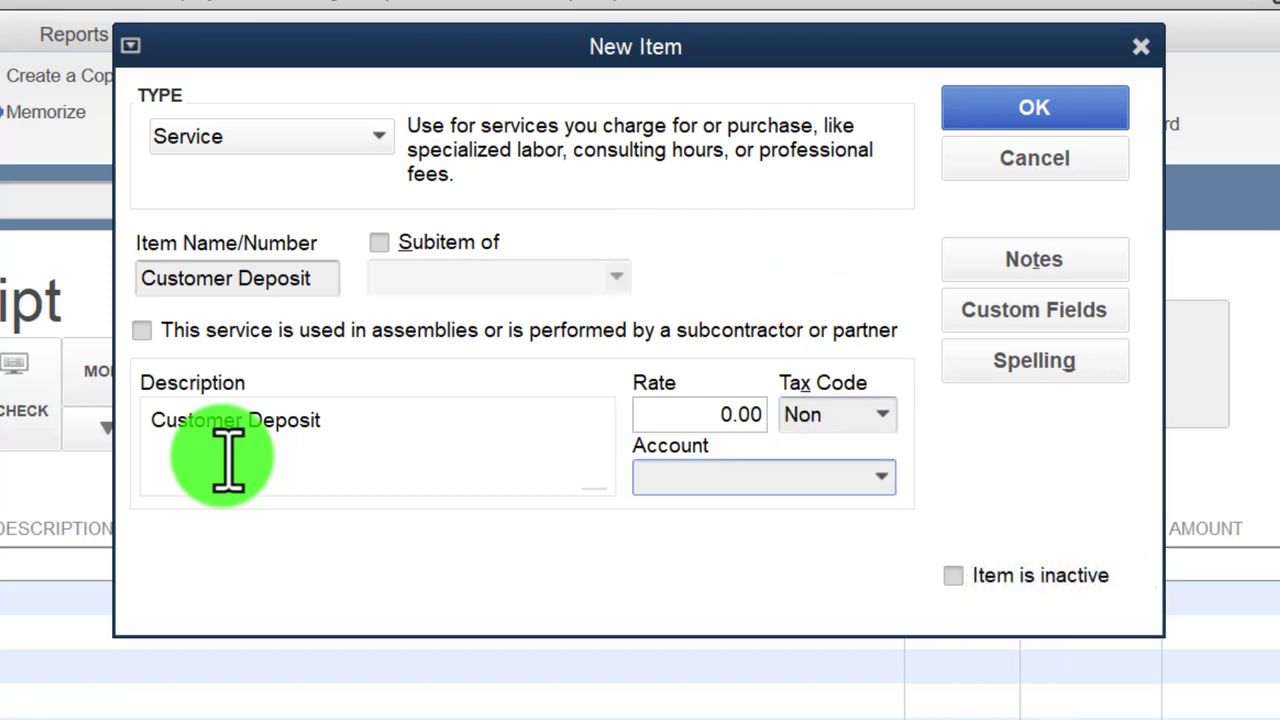
# Create an Other Current Liability account named Unearned Revenue as the item's account, and save the Customer Deposit item.
pyautogui.click(884, 477)
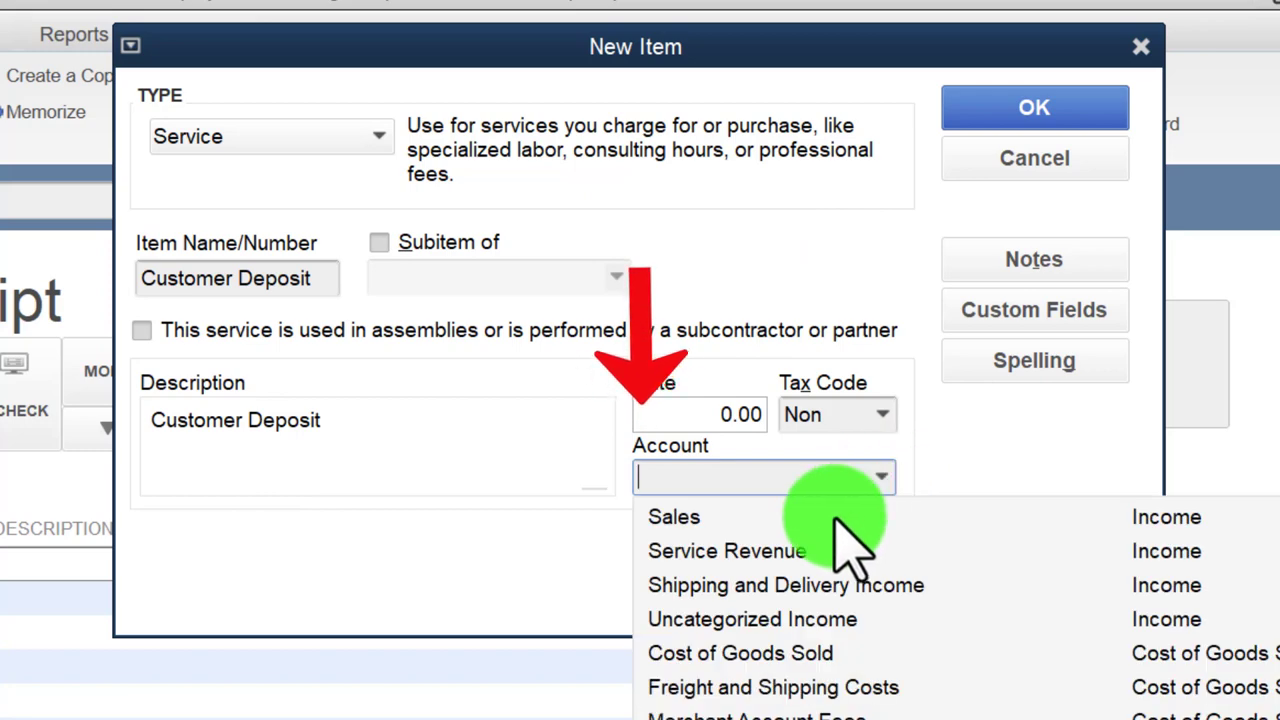
pyautogui.scroll(8, 1045, 665)
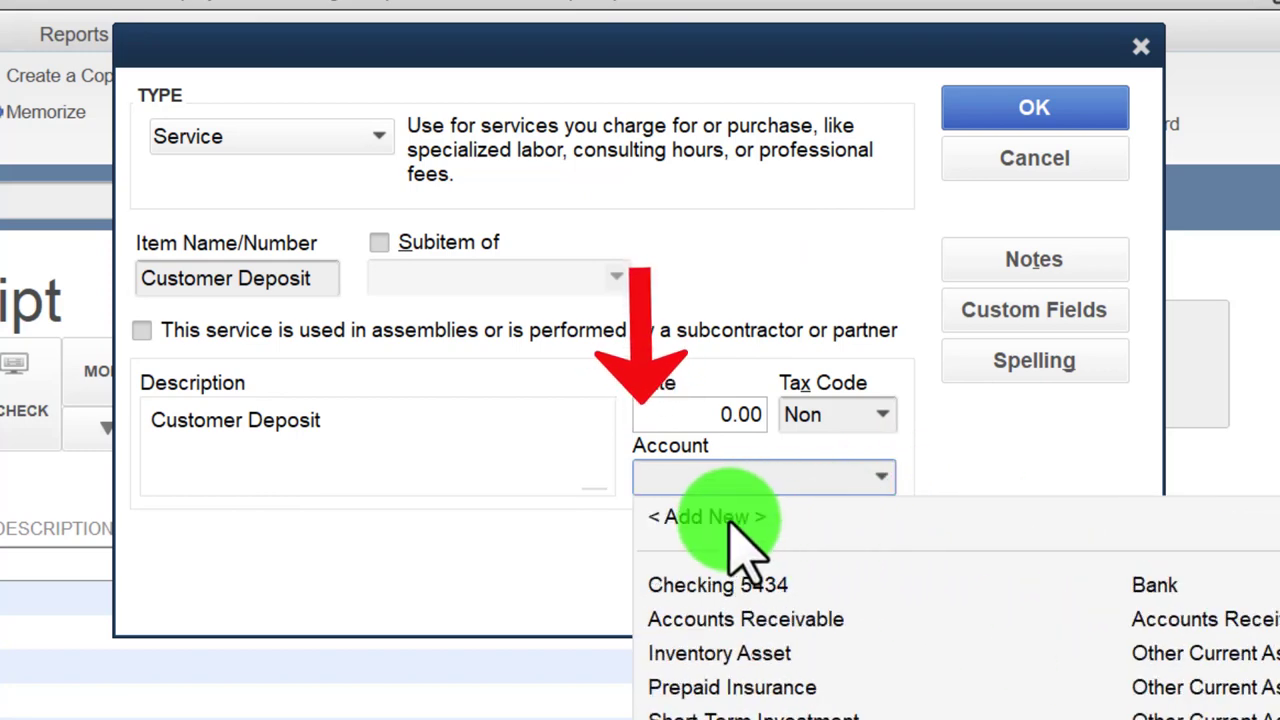
pyautogui.click(727, 518)
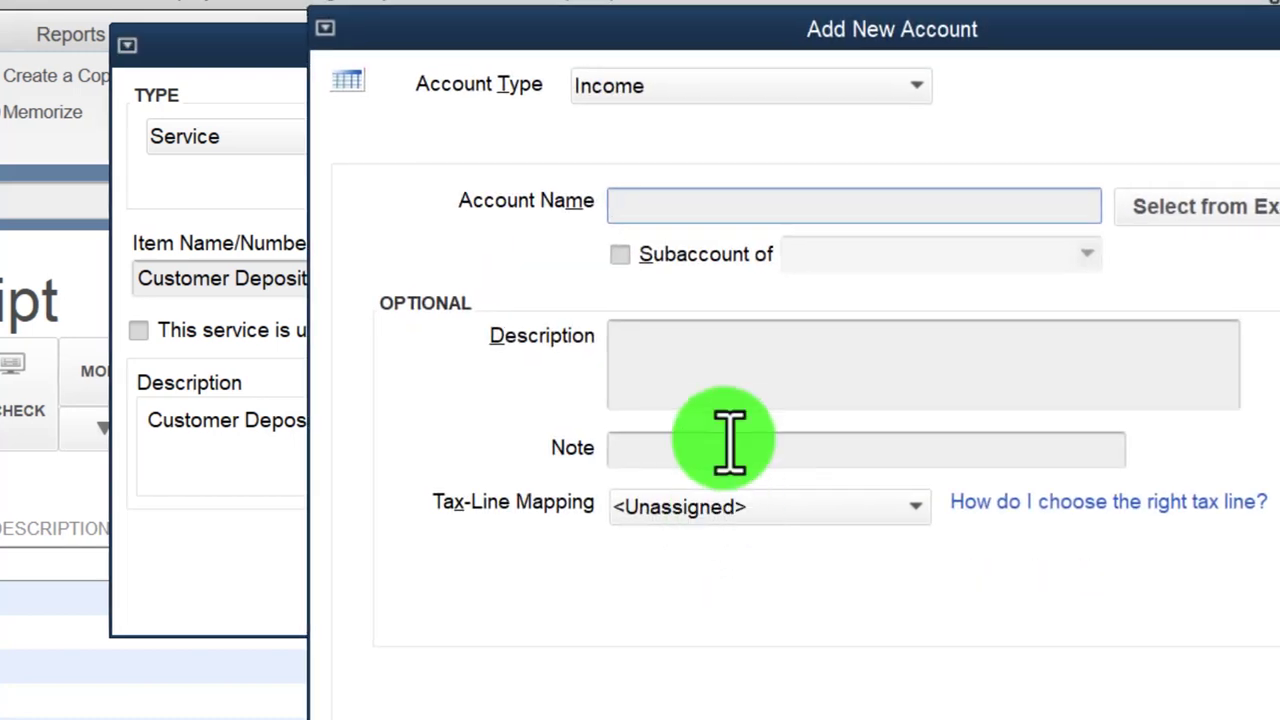
pyautogui.click(597, 88)
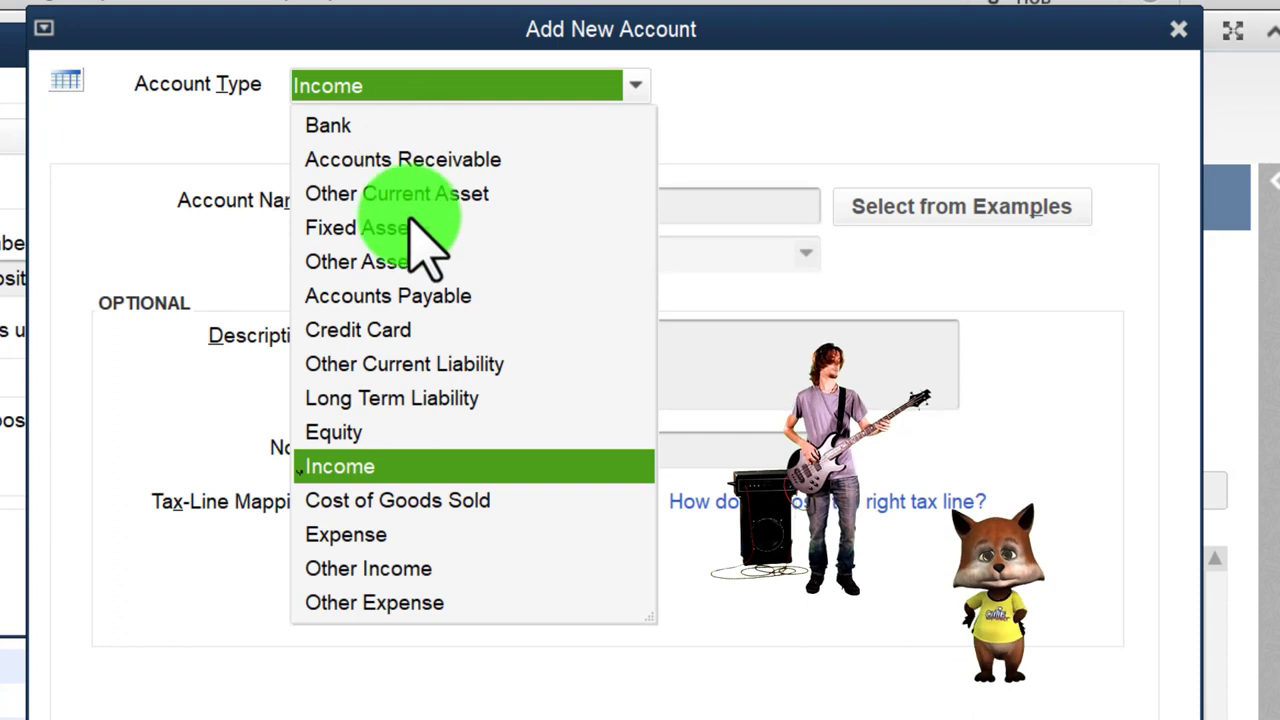
pyautogui.click(372, 366)
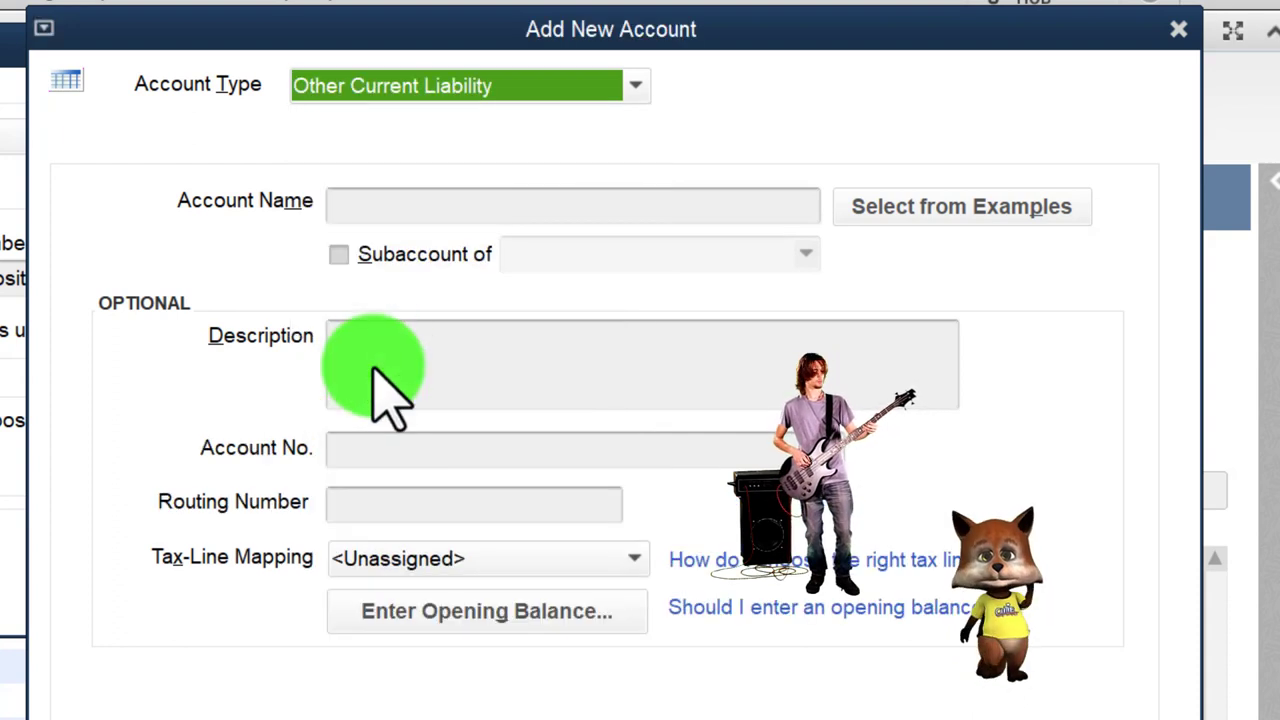
pyautogui.click(358, 204)
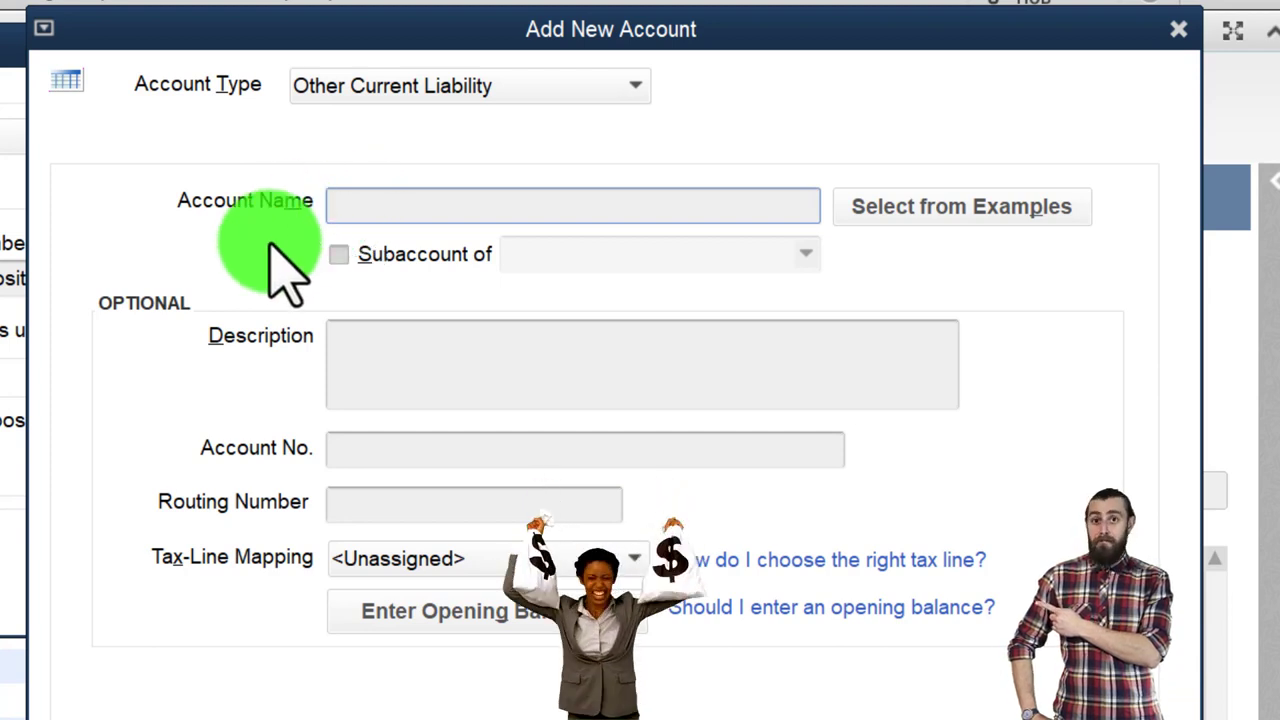
pyautogui.write('Une')
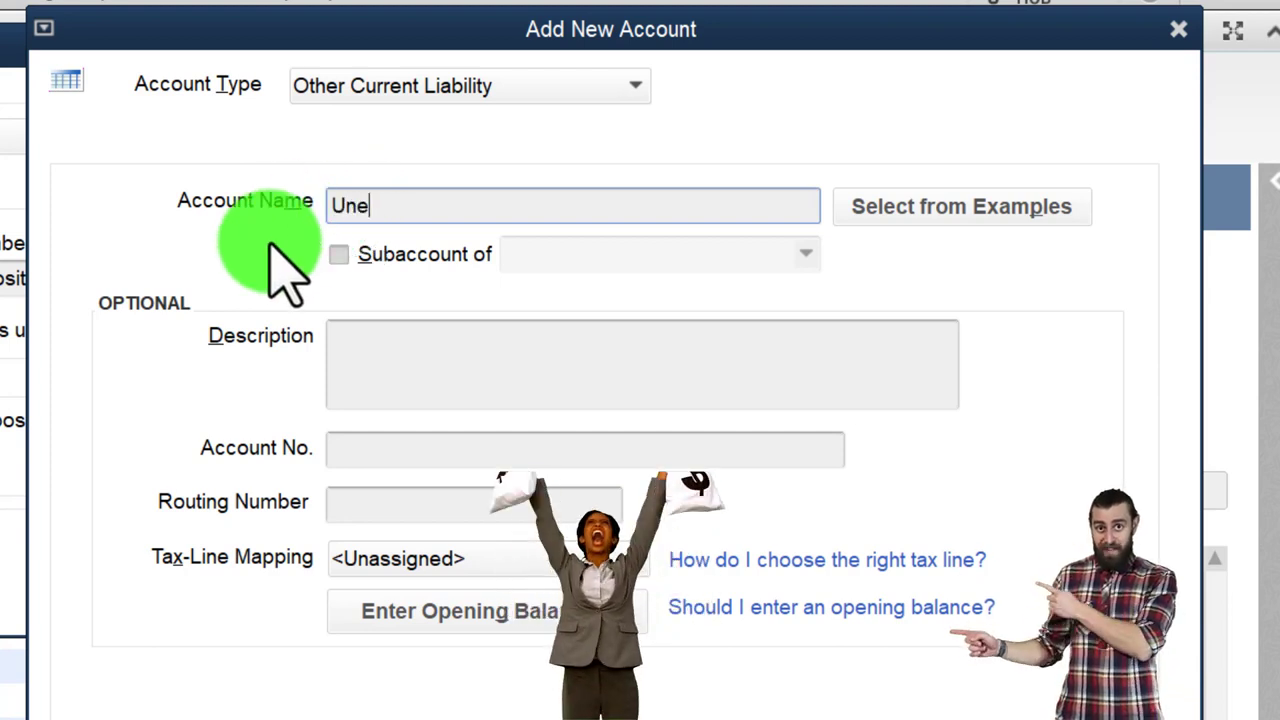
pyautogui.write('arned Revenue')
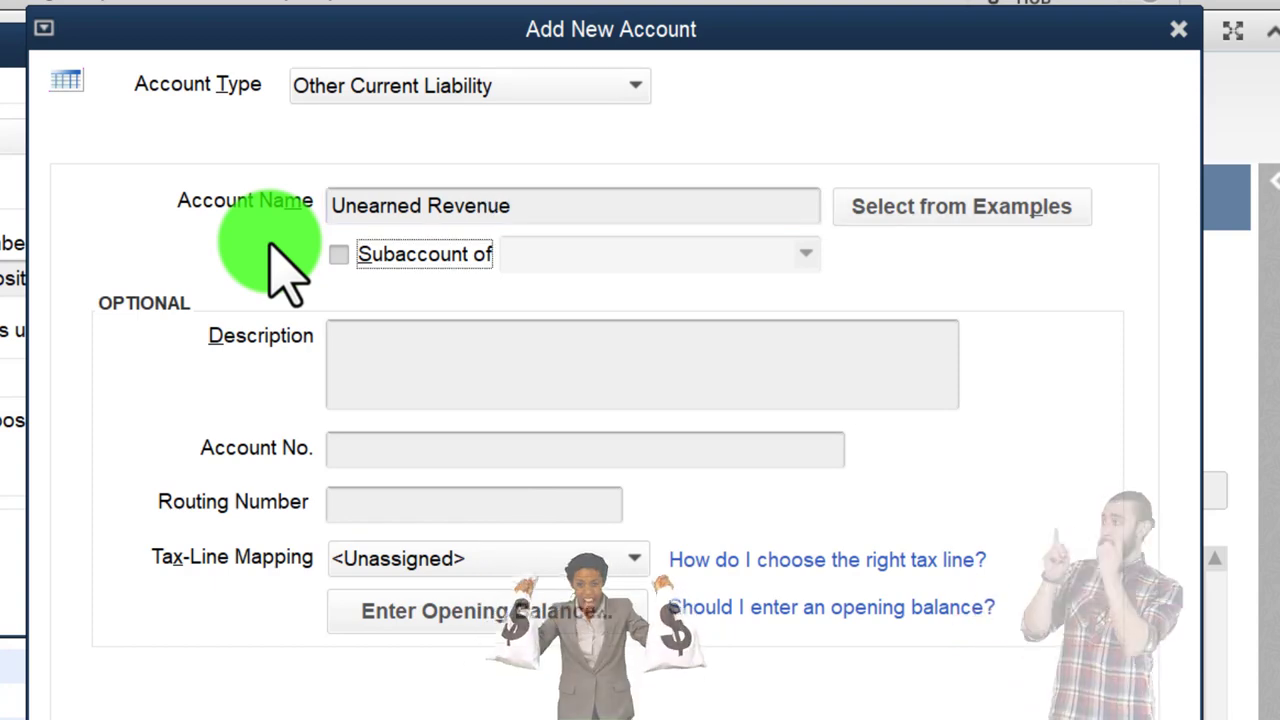
pyautogui.press('Tab')
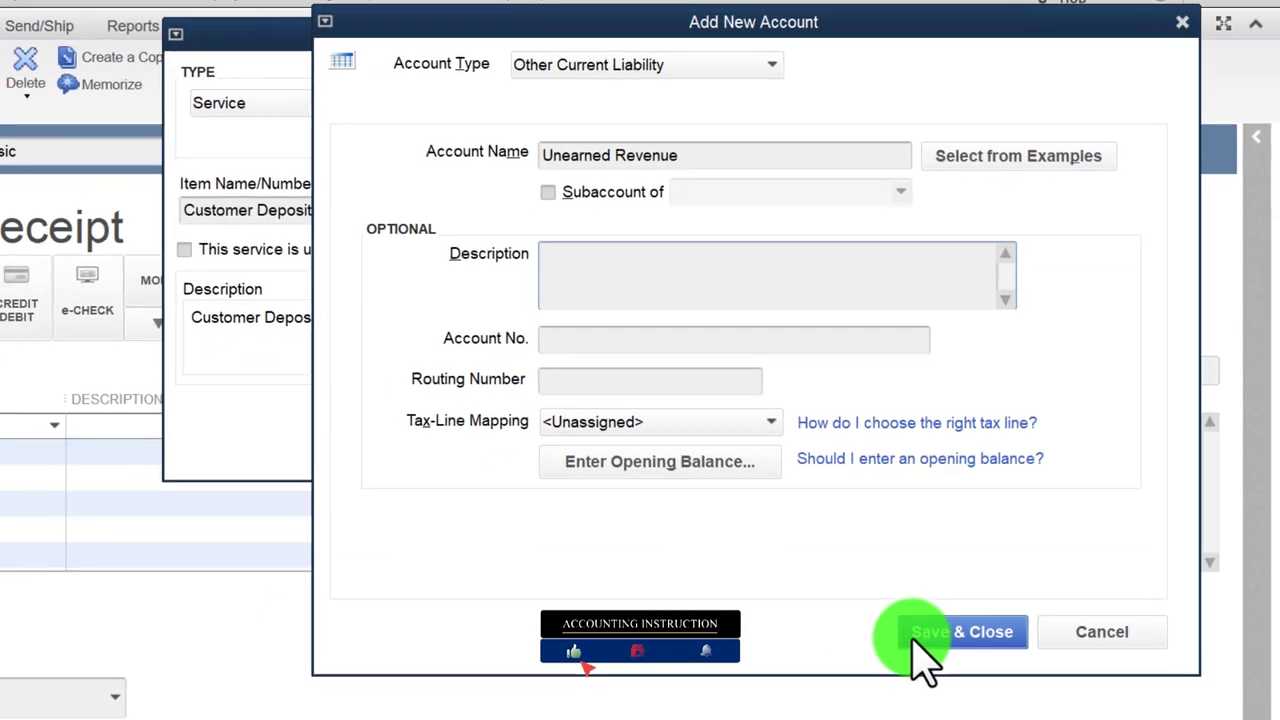
pyautogui.click(914, 636)
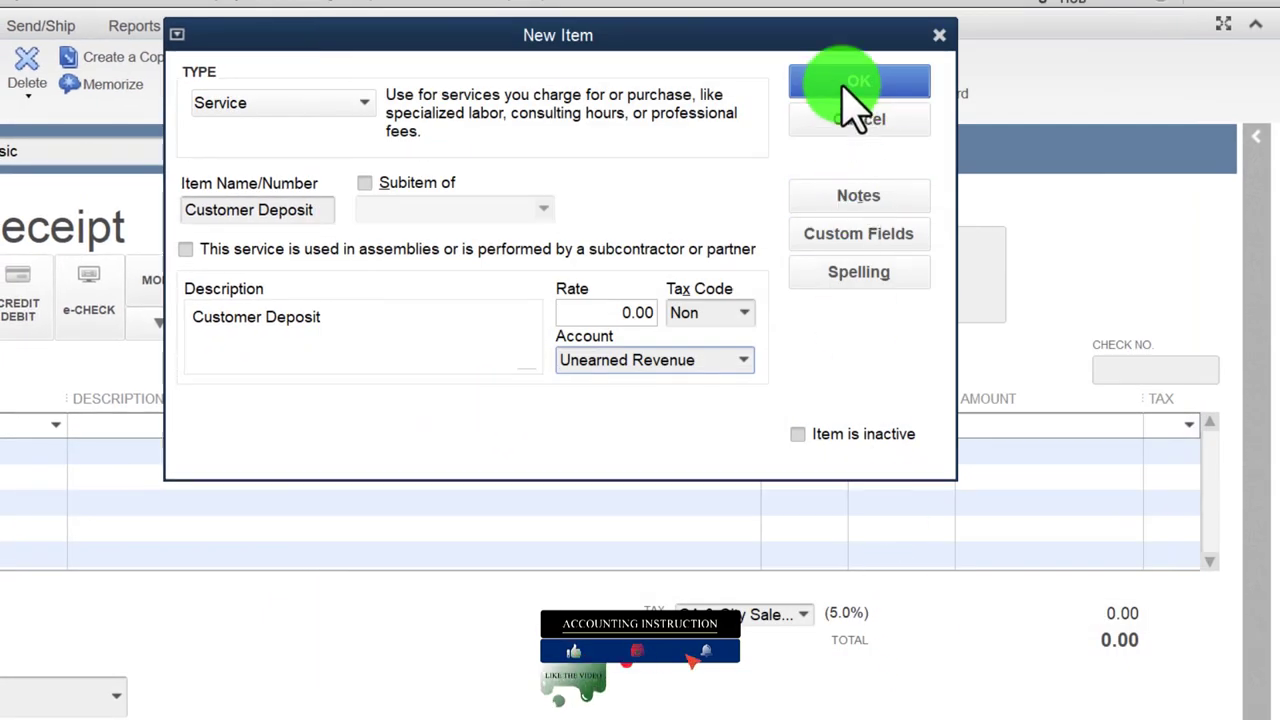
pyautogui.click(845, 86)
# Set the Customer Deposit line's rate to 100, keep it non-taxable, and save and close the sales receipt.
pyautogui.press('Tab')
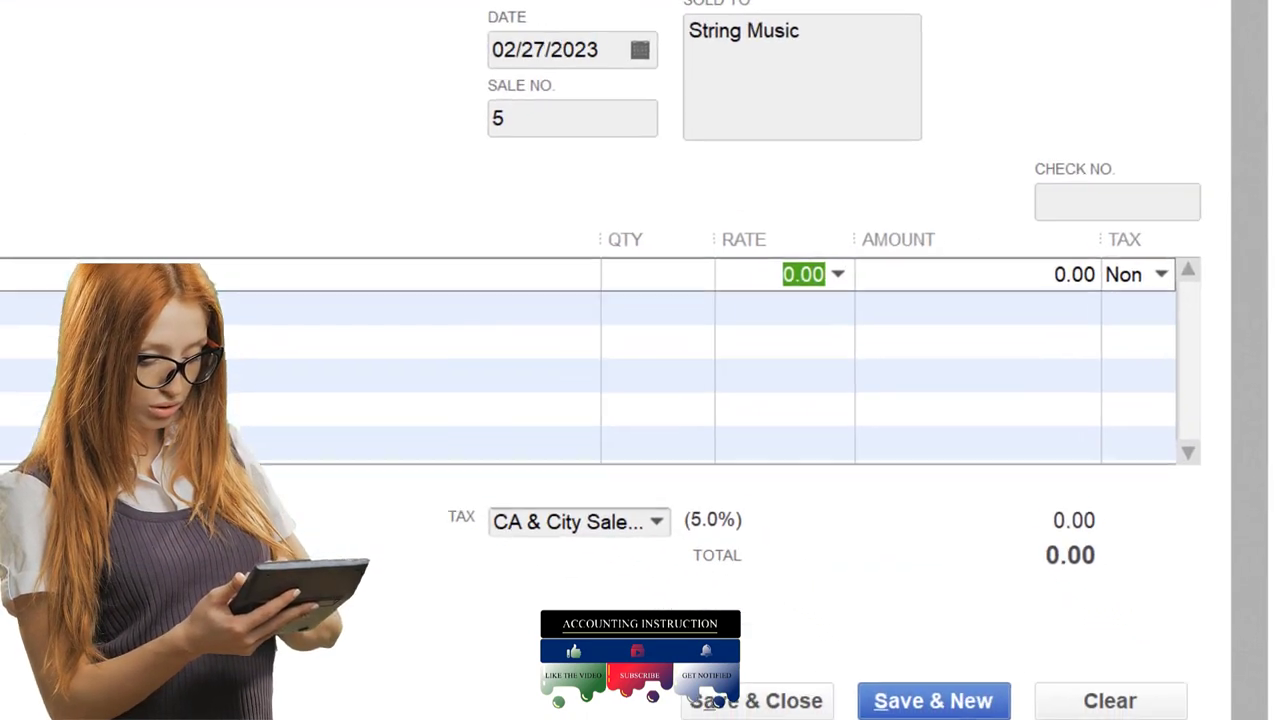
pyautogui.write('100')
pyautogui.press('Tab')
pyautogui.press('Tab')
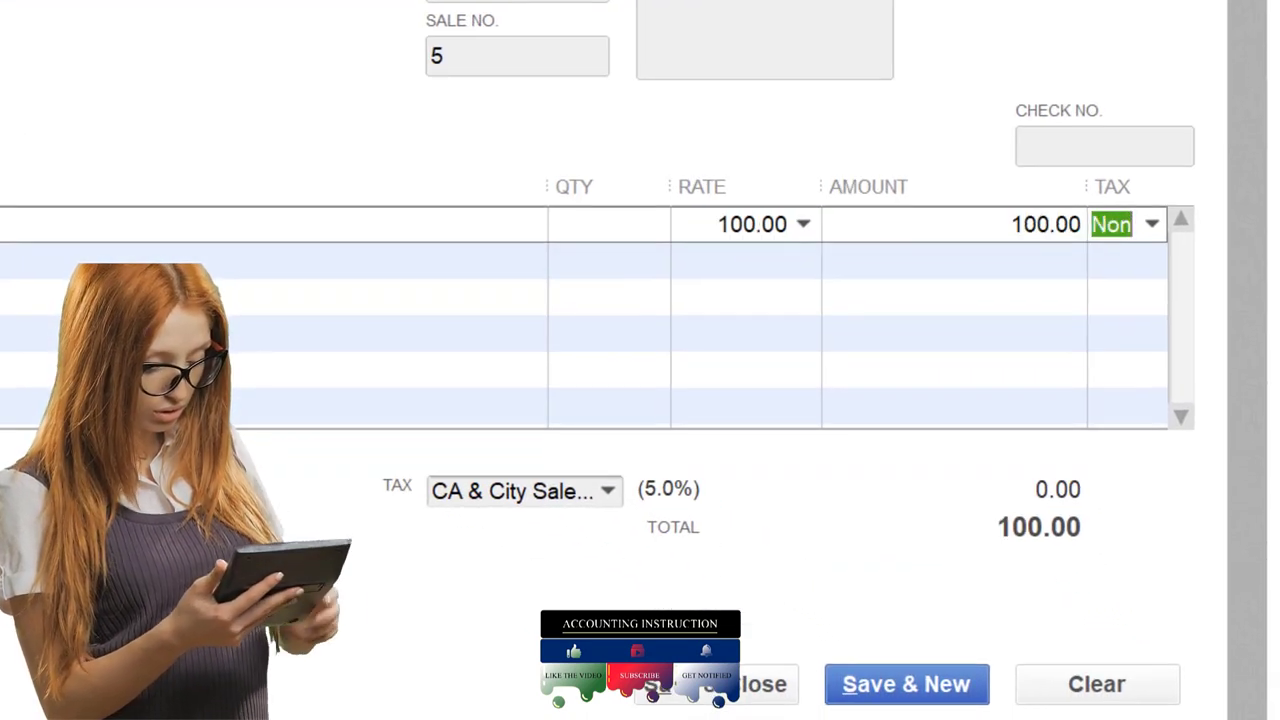
pyautogui.press('Tab')
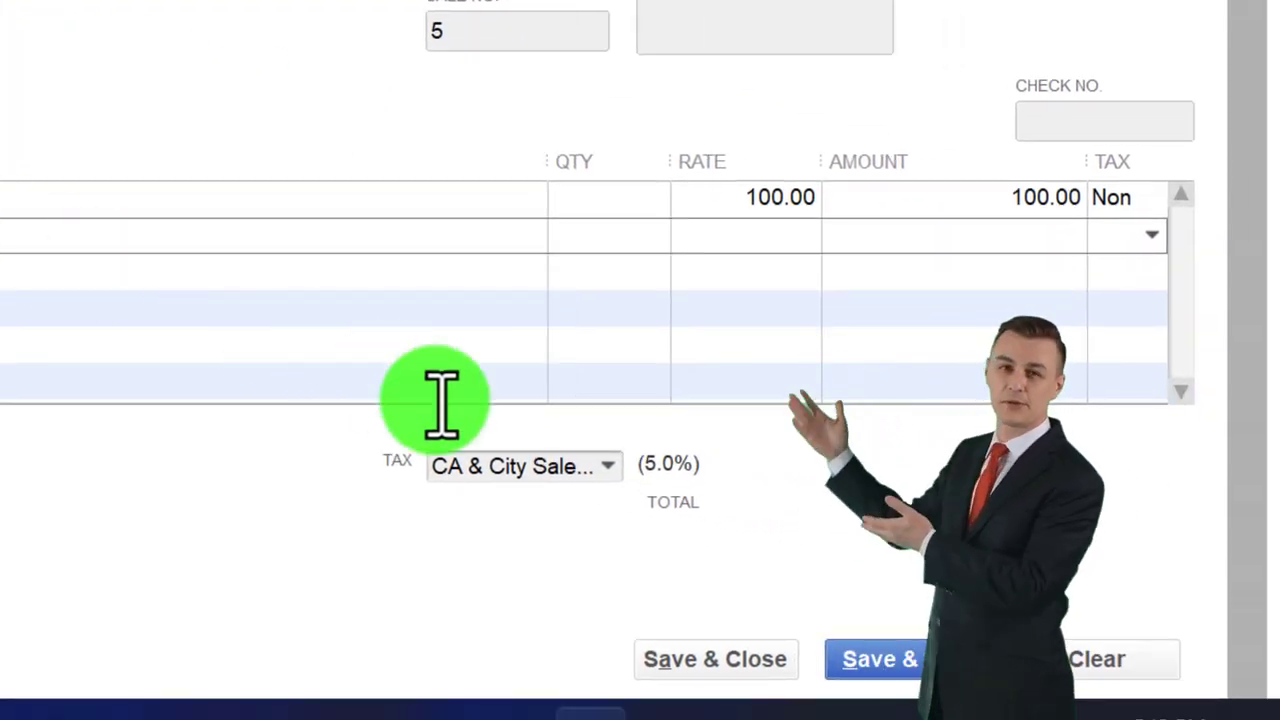
pyautogui.click(680, 660)
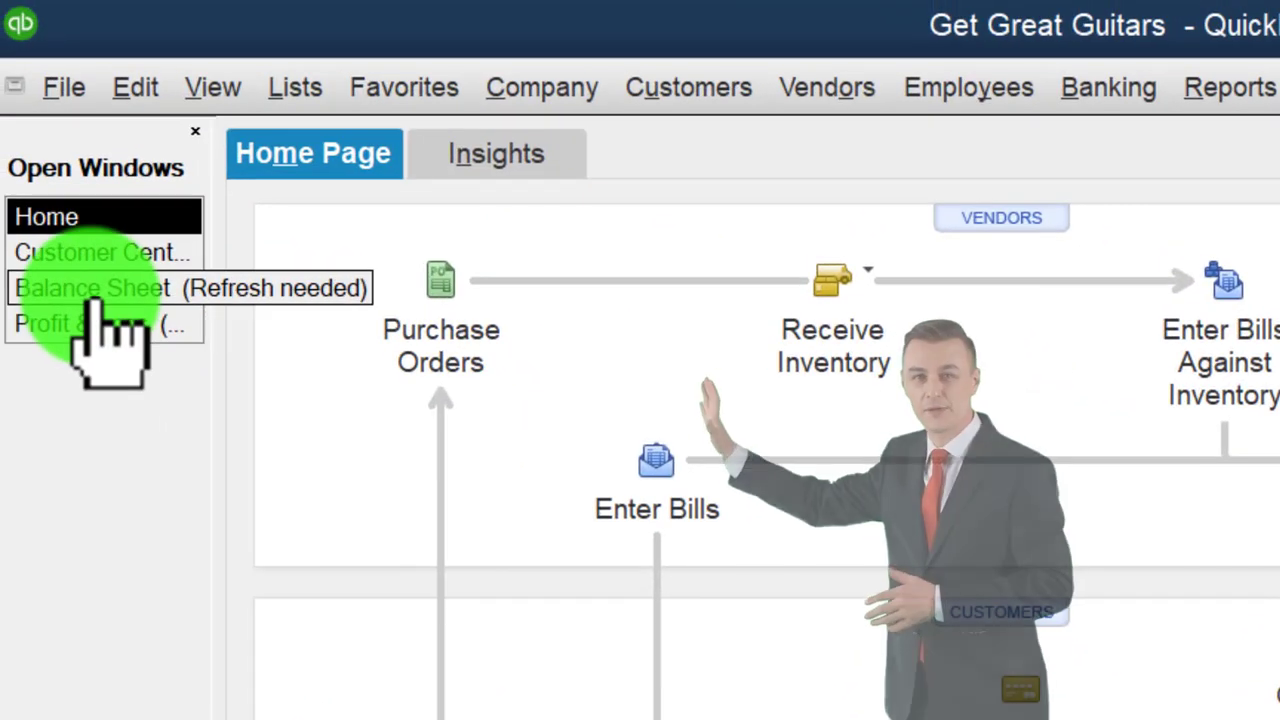
# Open the refreshed Balance Sheet and examine the transactions behind Checking 5434 and Undeposited Funds, and the Unearned Revenue liability.
pyautogui.click(98, 292)
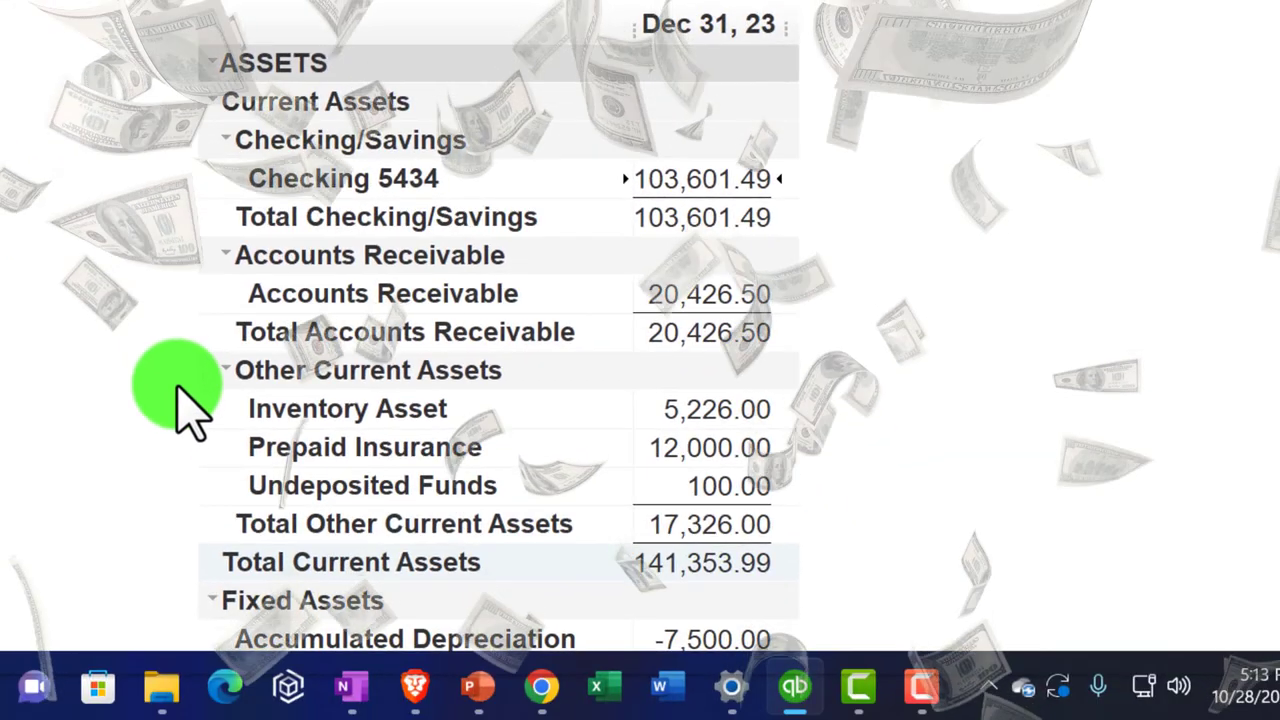
pyautogui.doubleClick(675, 185)
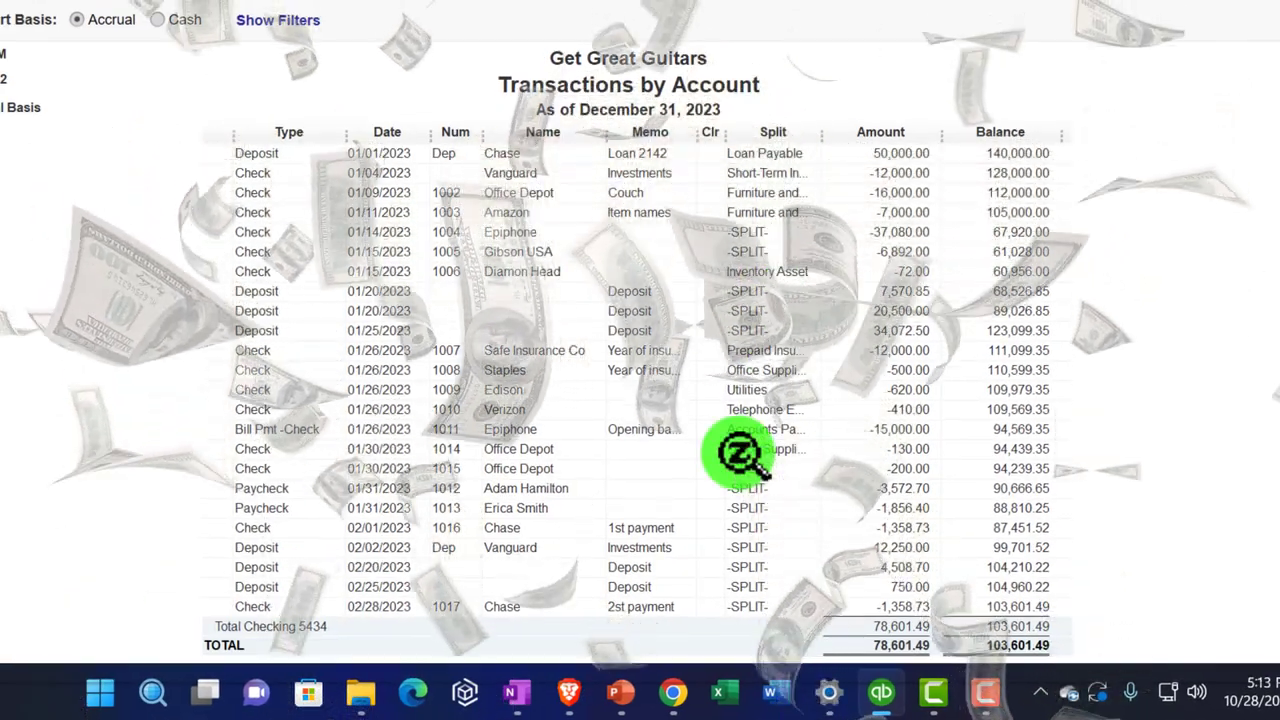
pyautogui.scroll(1, 740, 455)
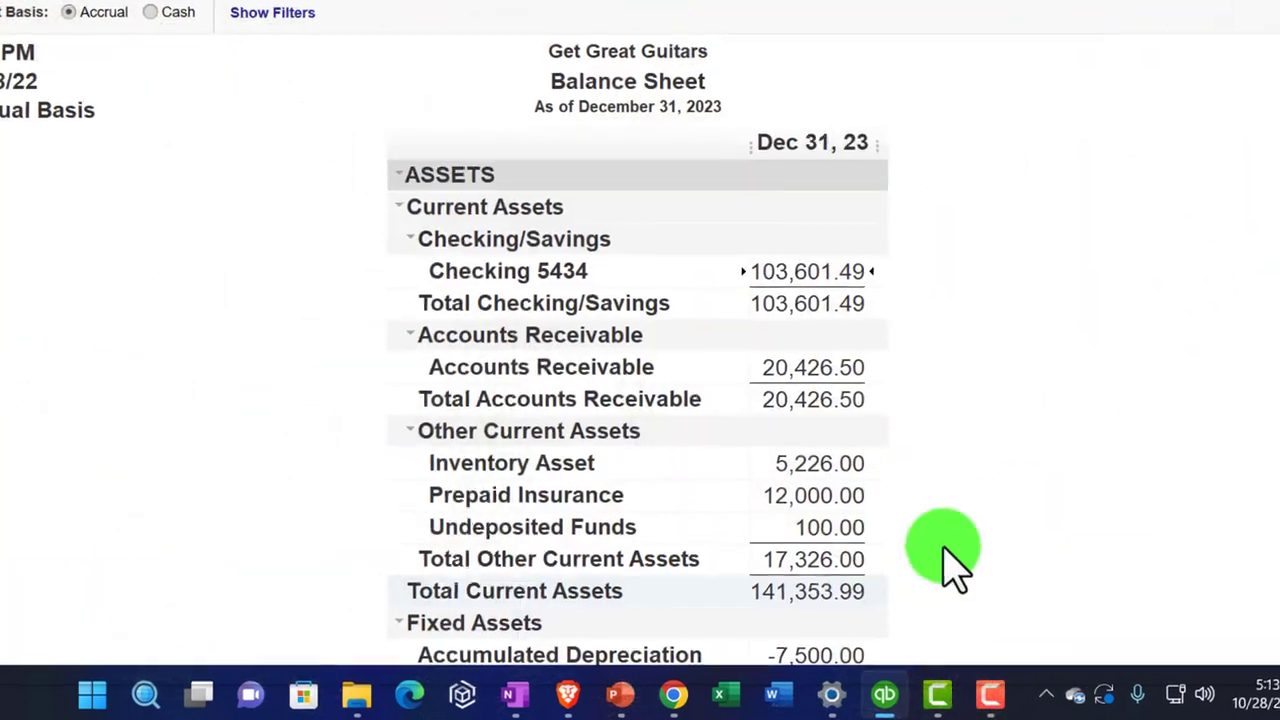
pyautogui.doubleClick(827, 530)
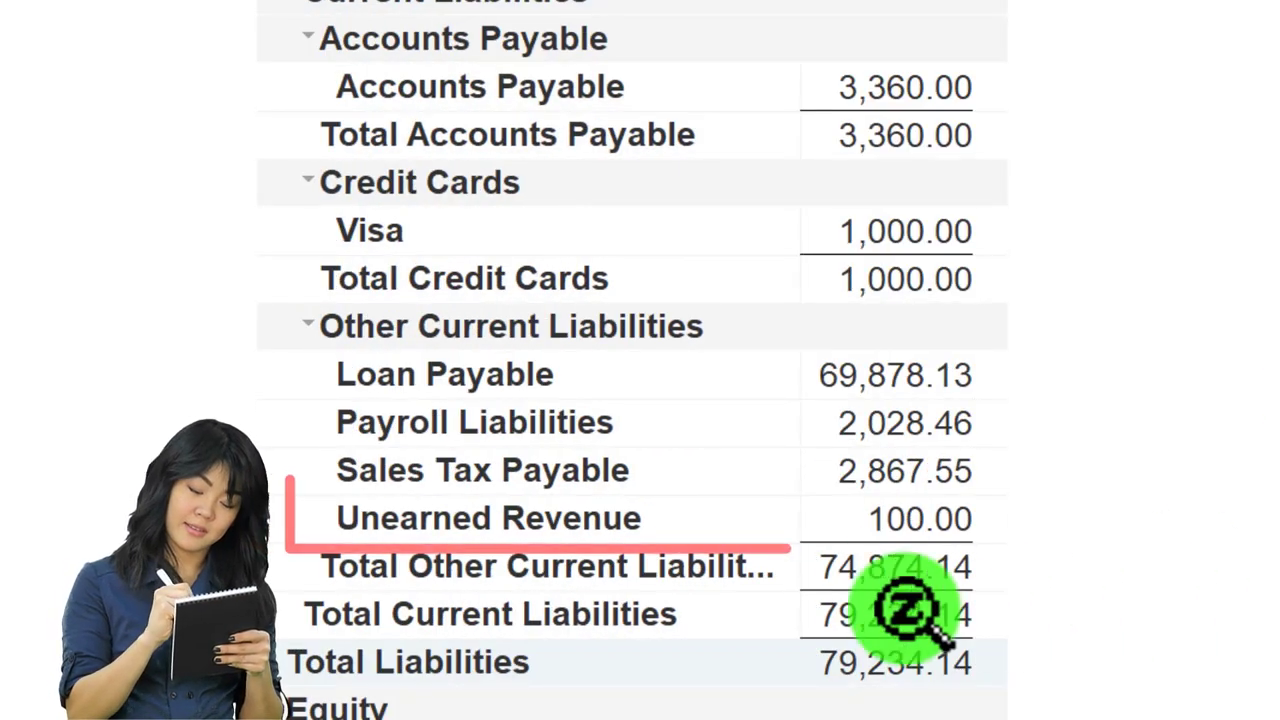
# Examine the Unearned Revenue transactions, and compare the Customer Center transactions of Anderson Guitars and String Music.
pyautogui.doubleClick(925, 520)
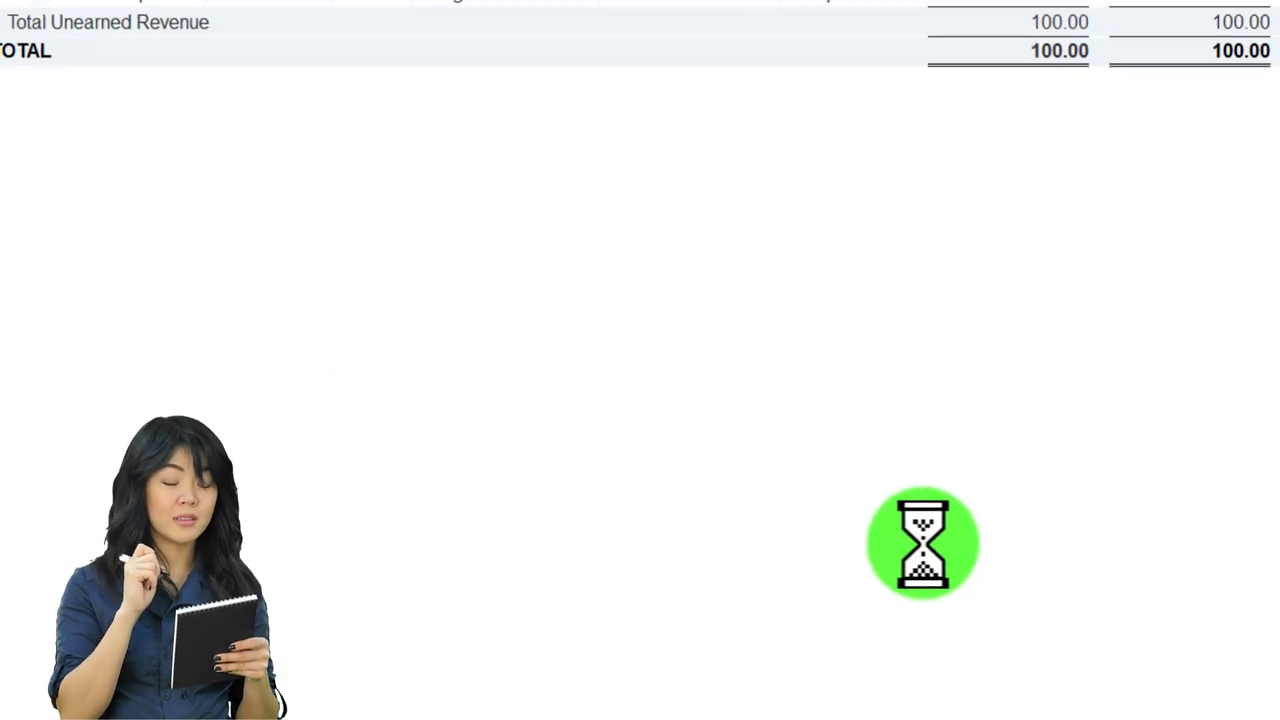
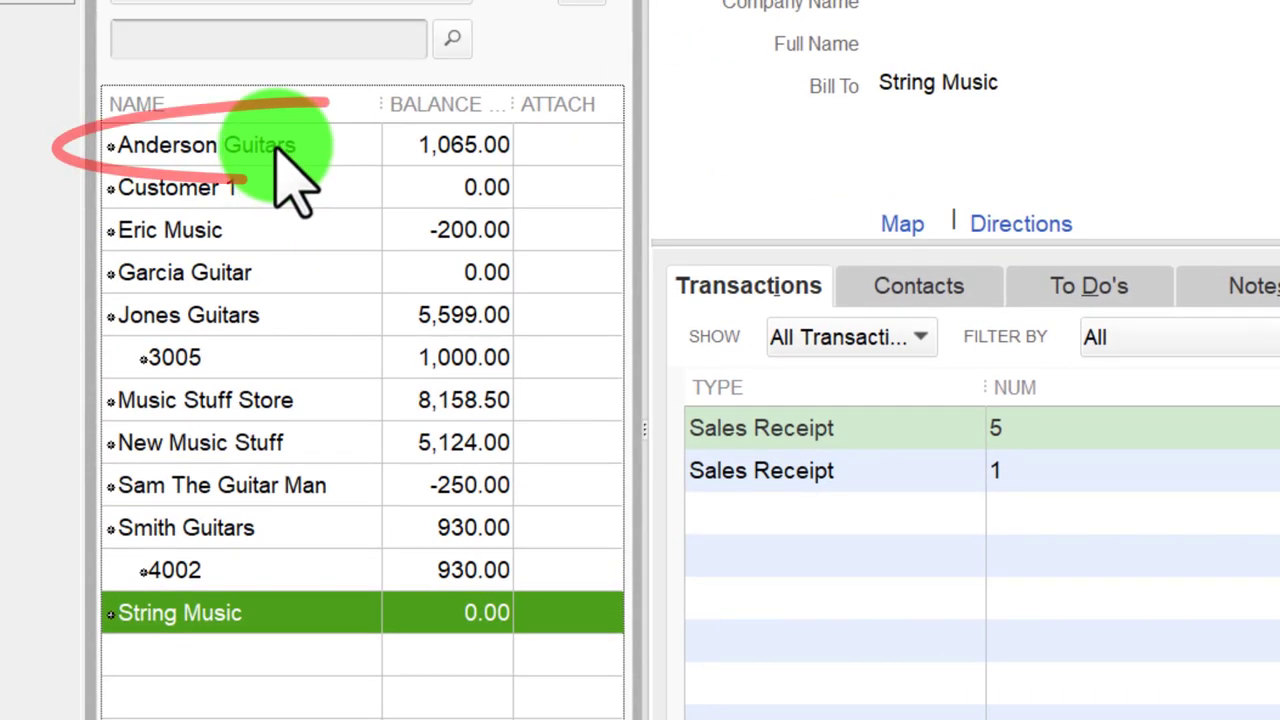
pyautogui.click(280, 150)
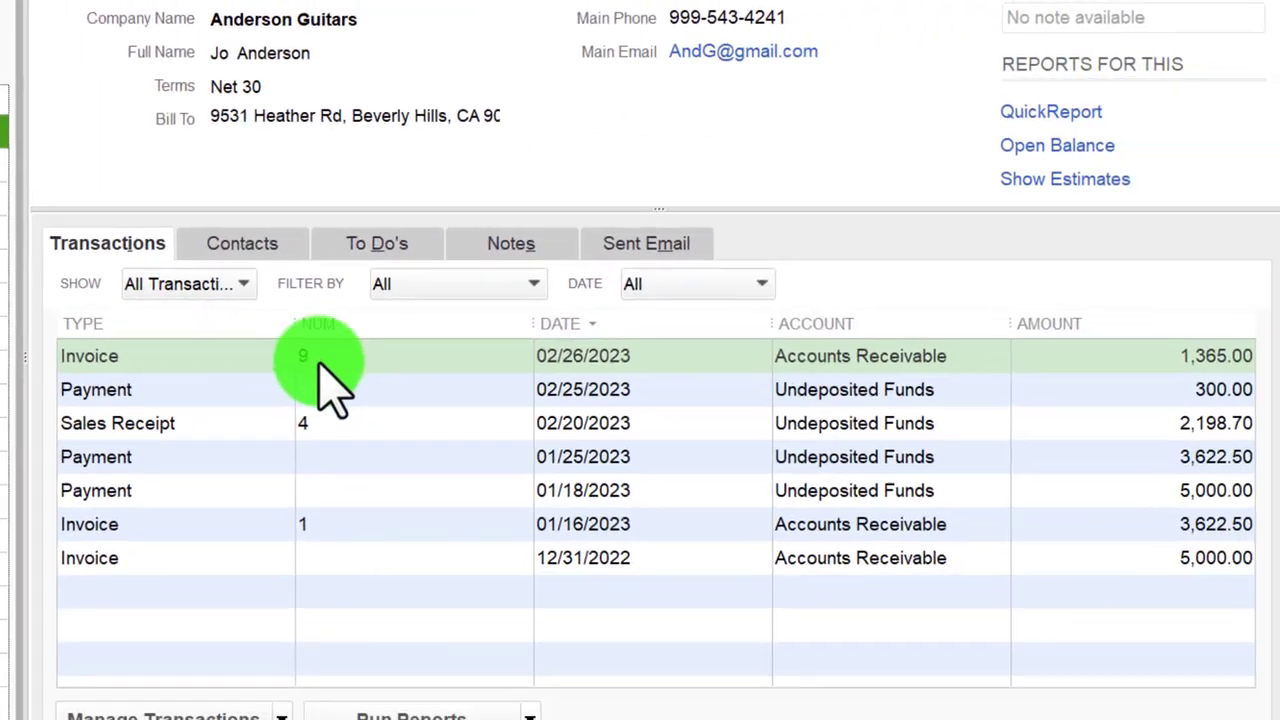
pyautogui.click(1070, 470)
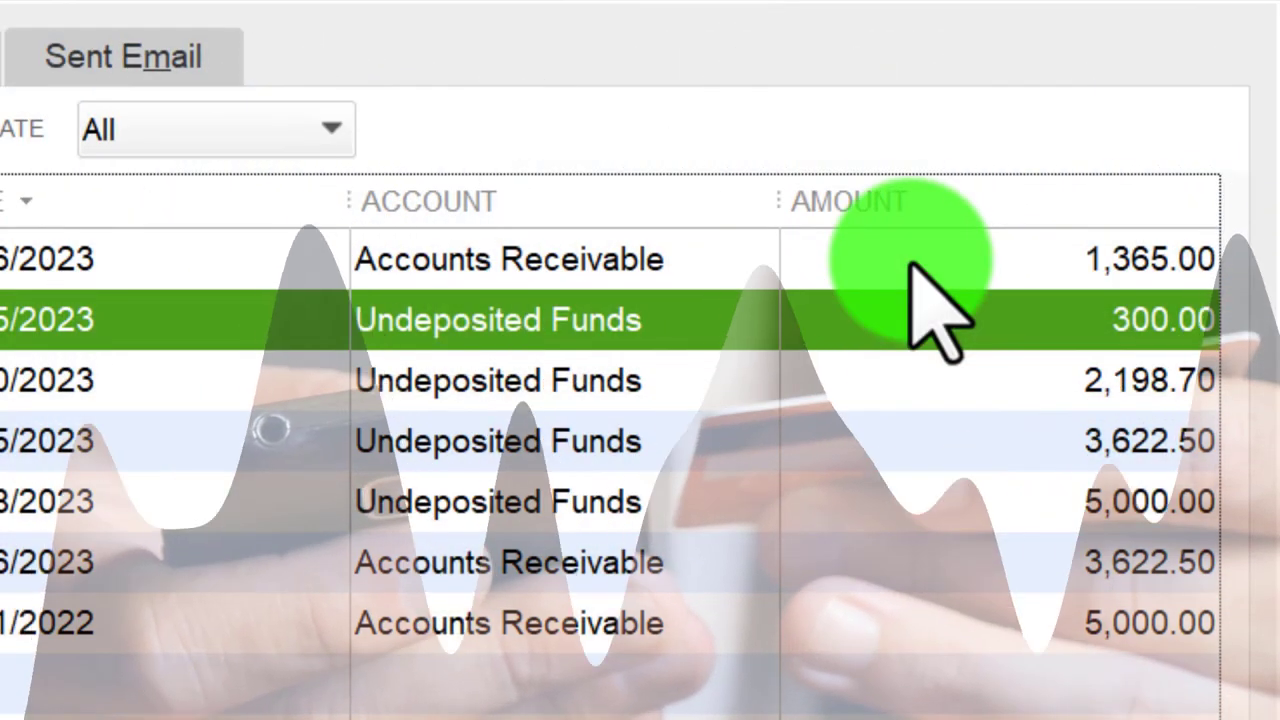
pyautogui.click(910, 262)
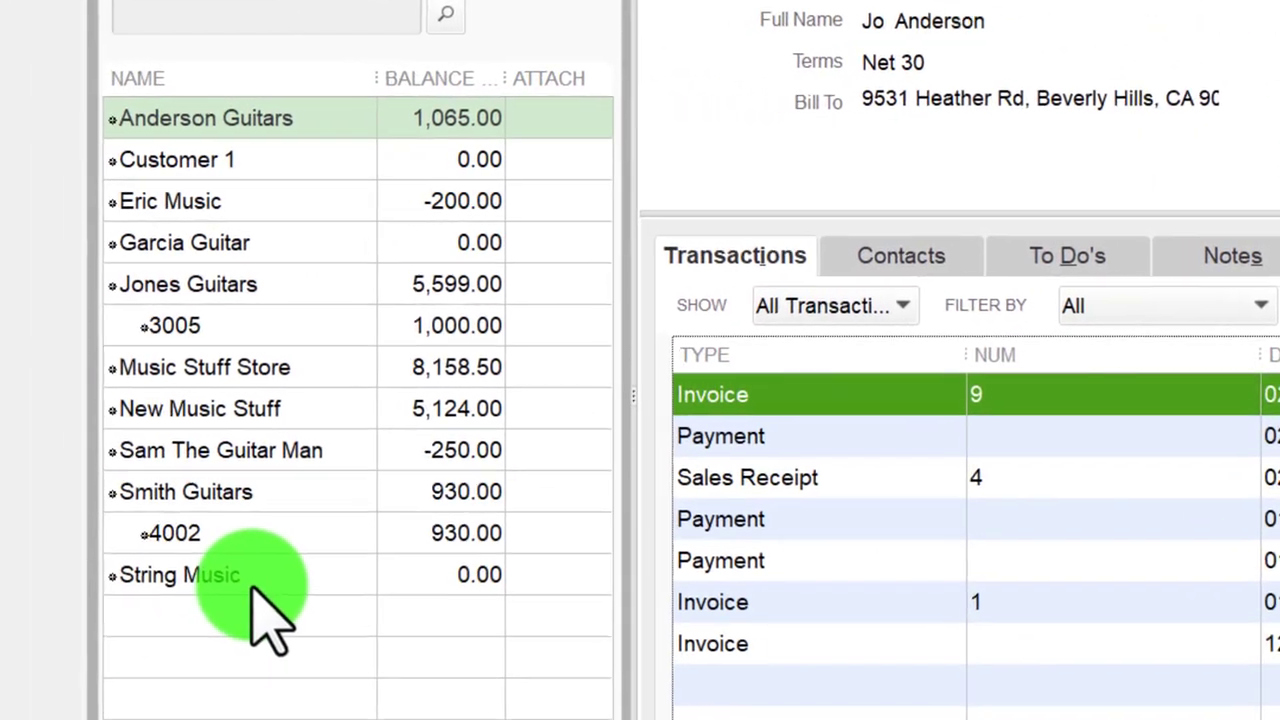
pyautogui.click(257, 586)
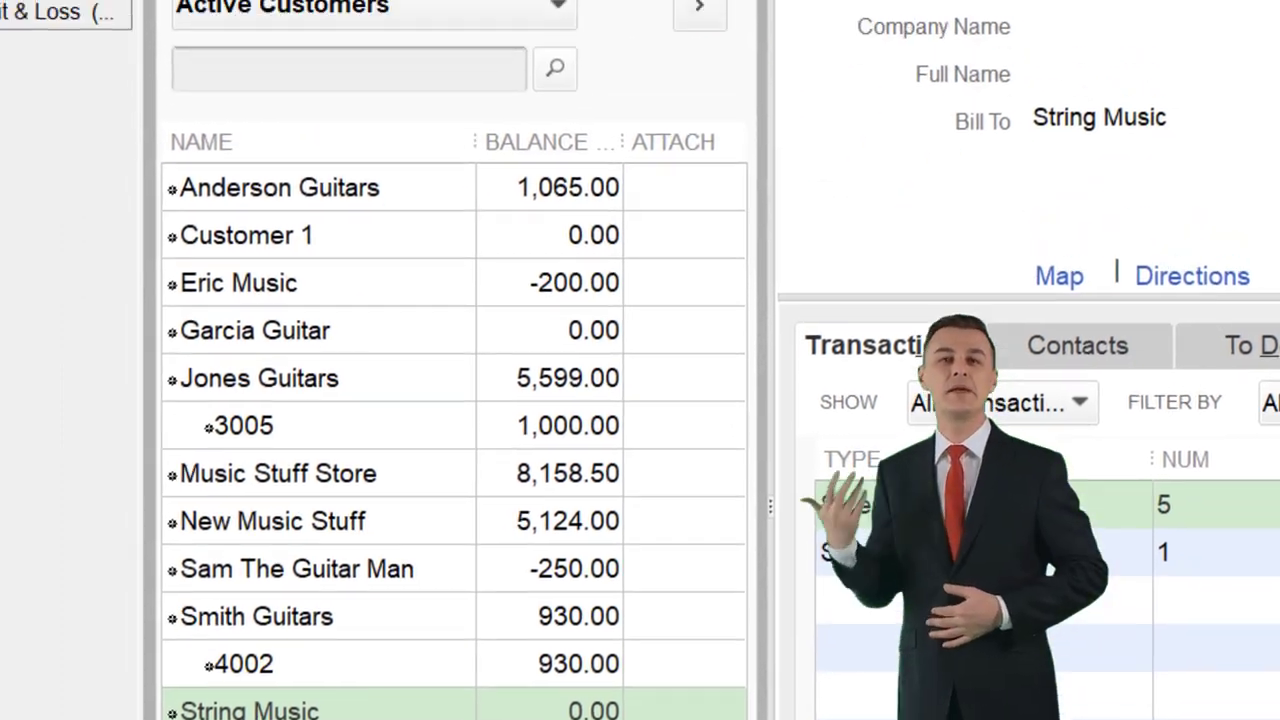
# Start a new invoice for String Music with Net 30 terms.
pyautogui.click(0, 0)
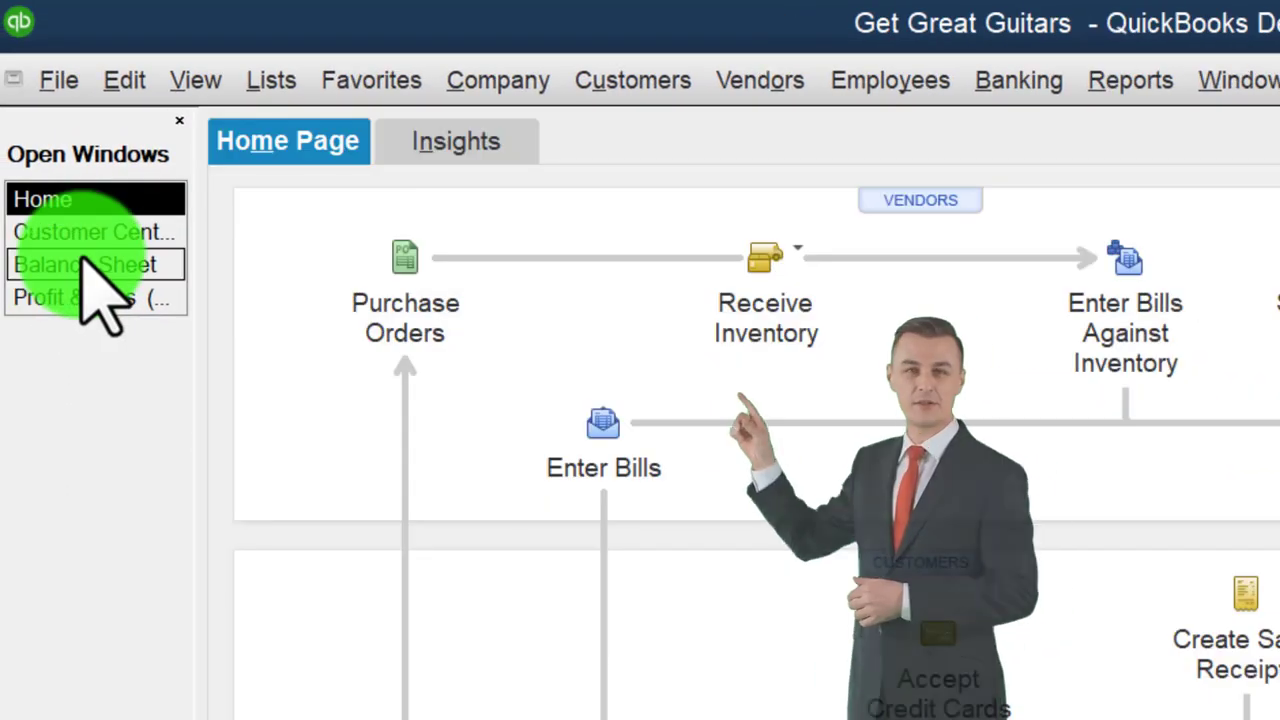
pyautogui.click(440, 665)
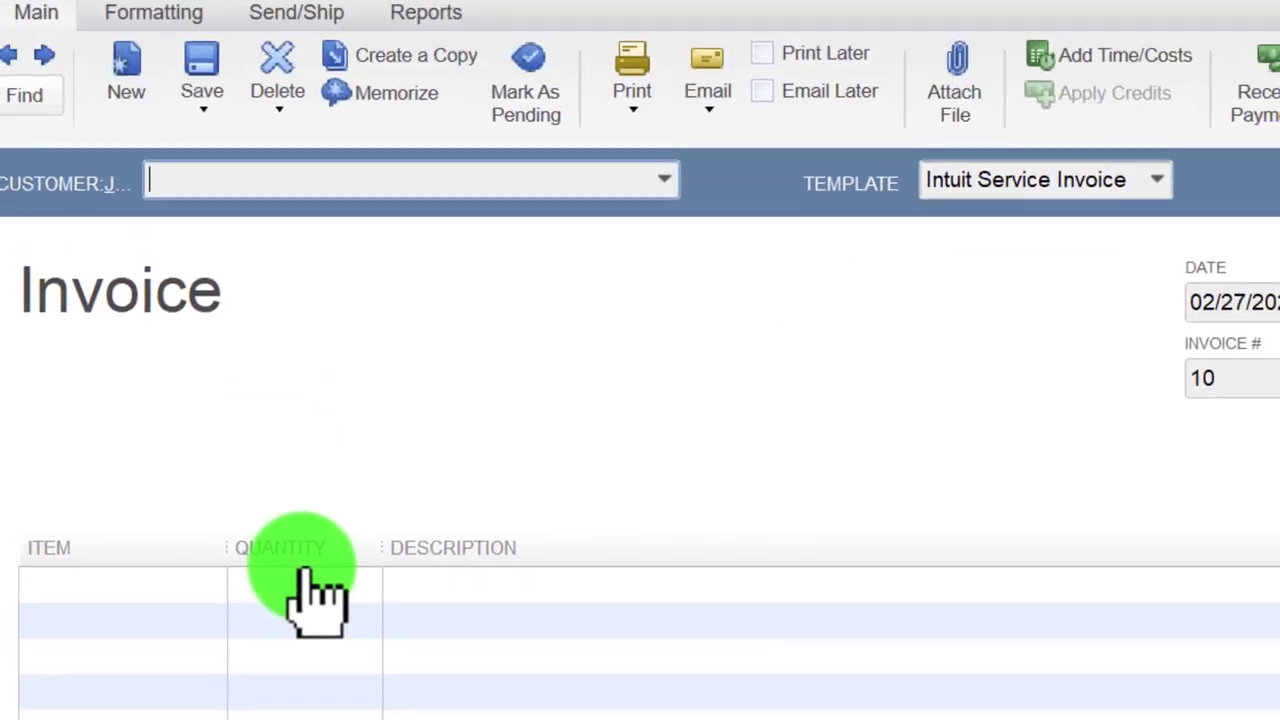
pyautogui.write('String Music')
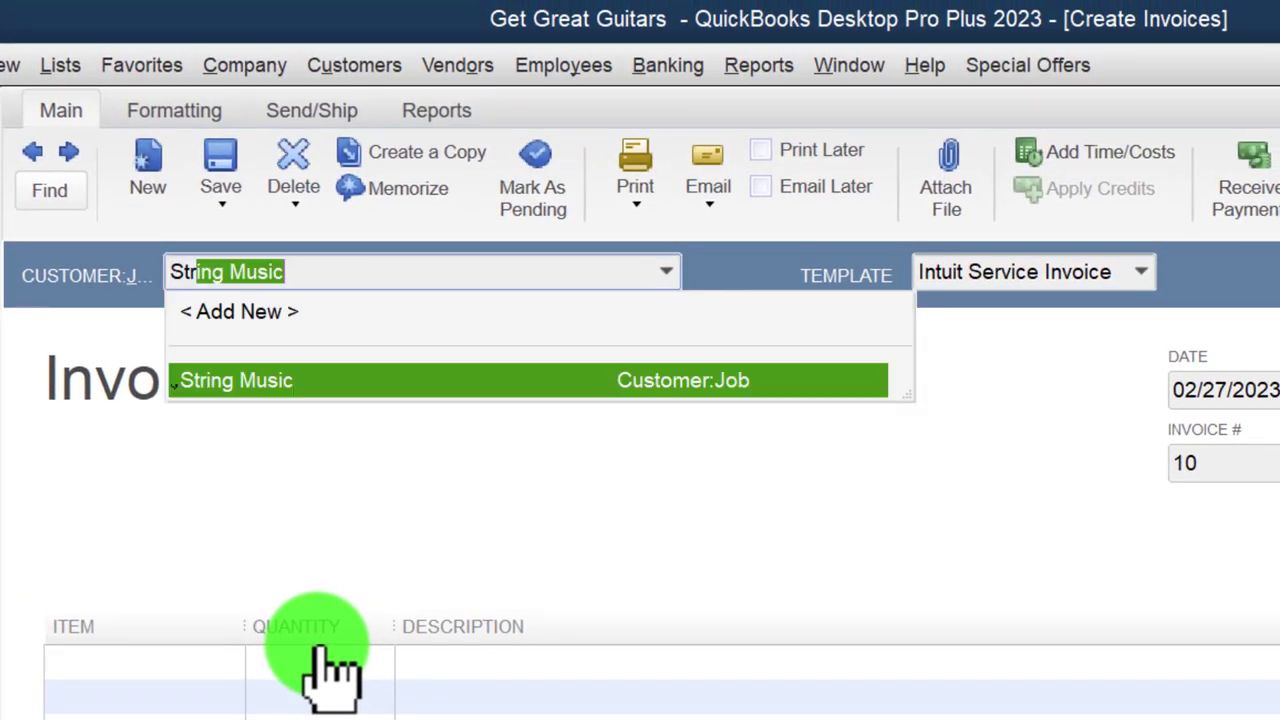
pyautogui.press('Tab')
pyautogui.press('Tab')
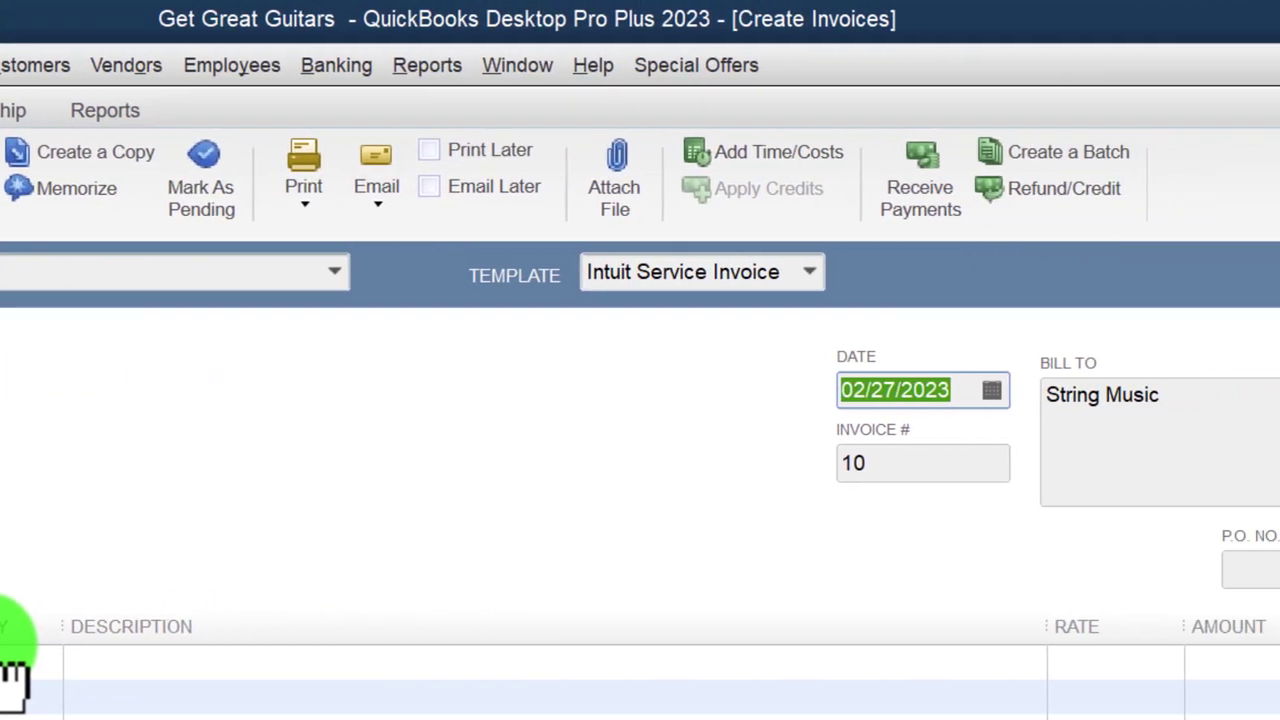
pyautogui.press('Tab')
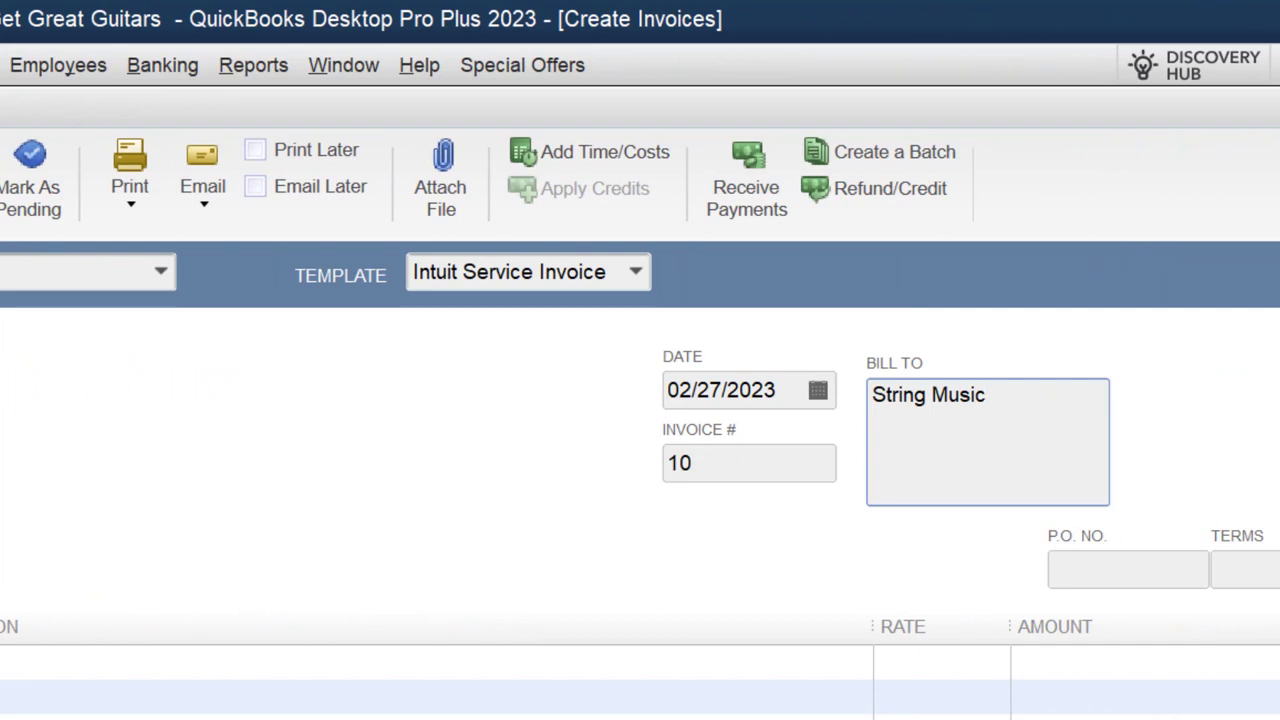
pyautogui.press('Tab')
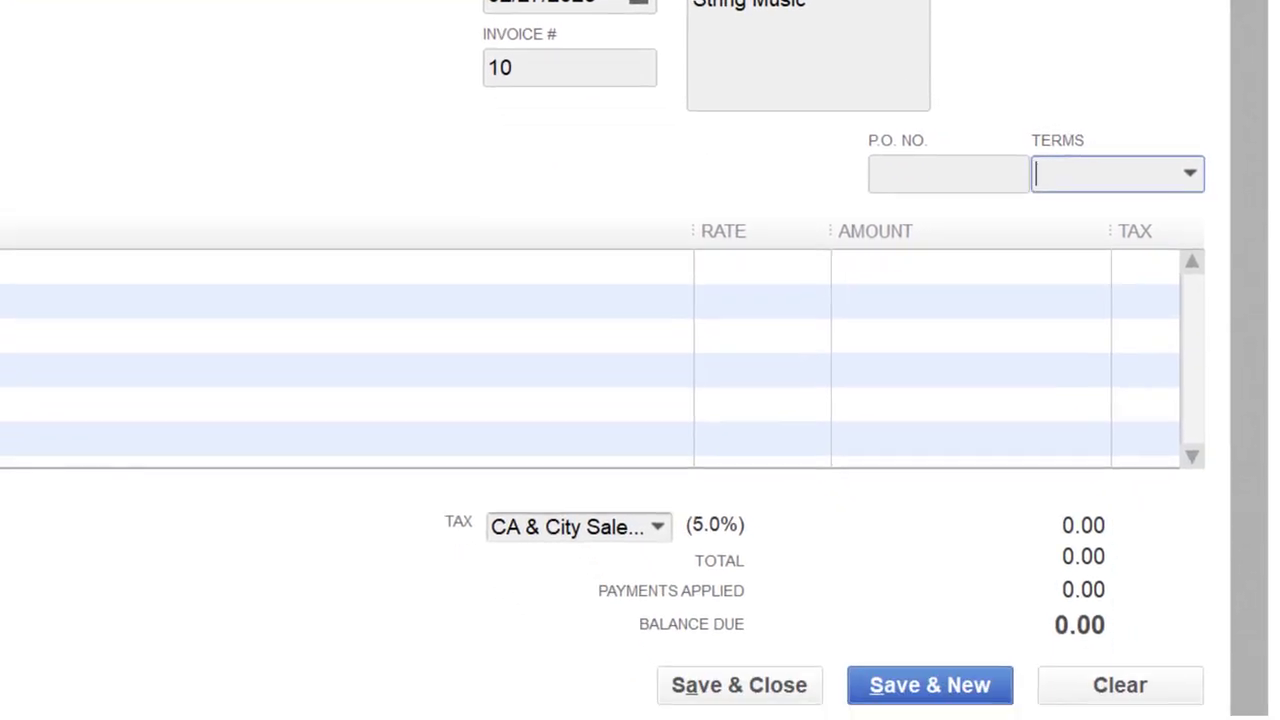
pyautogui.click(1190, 174)
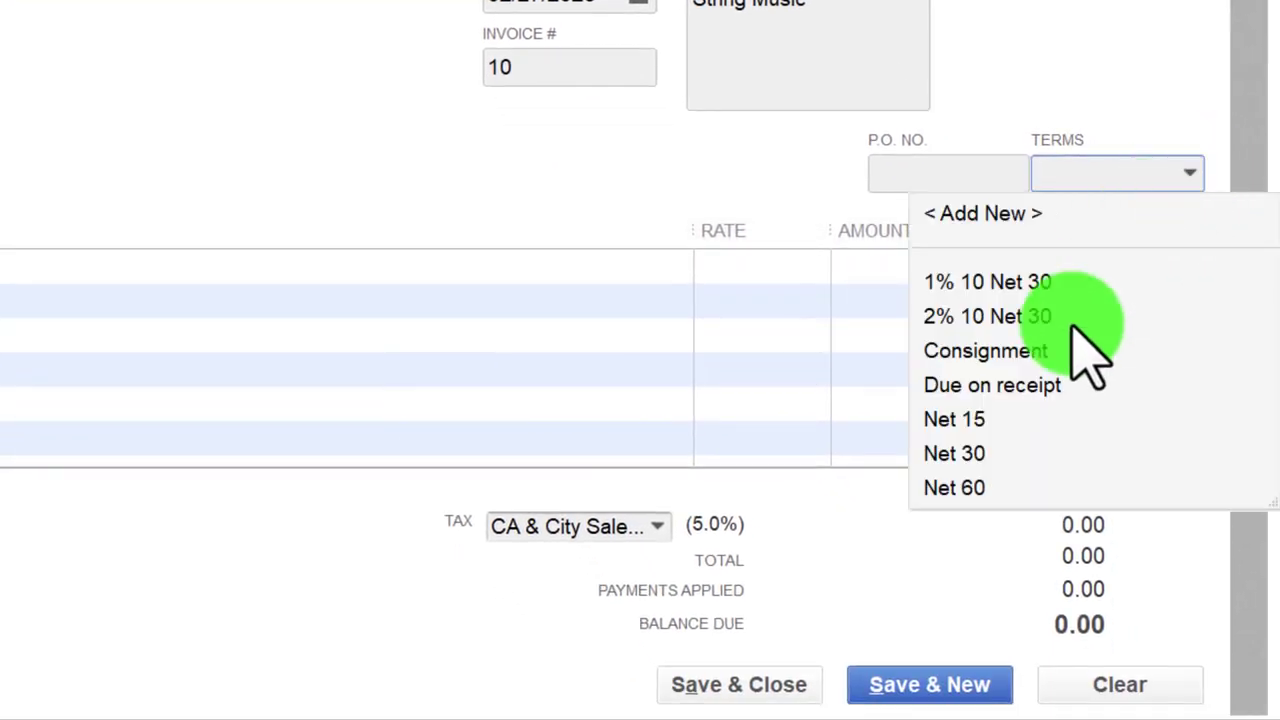
pyautogui.click(958, 453)
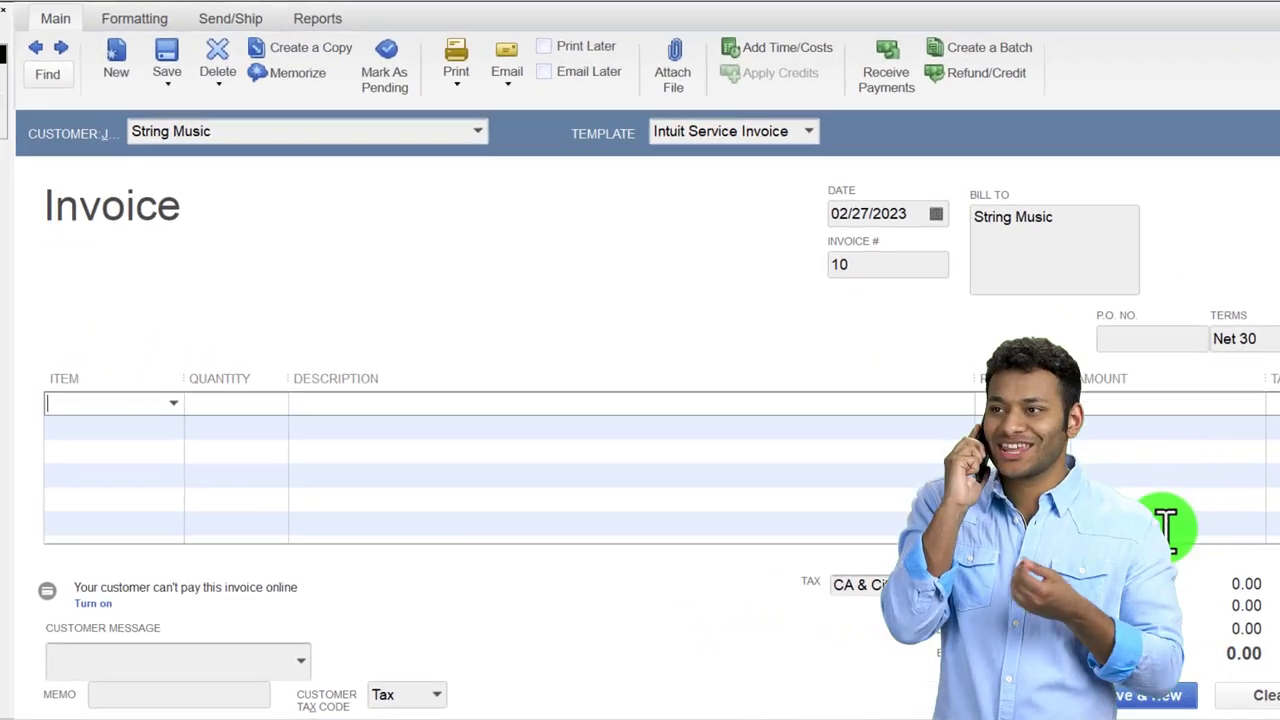
# Add the EPSP guitar as the invoice's first line with quantity 1, keeping its 600.00 rate and Tax code.
pyautogui.write('EPSP')
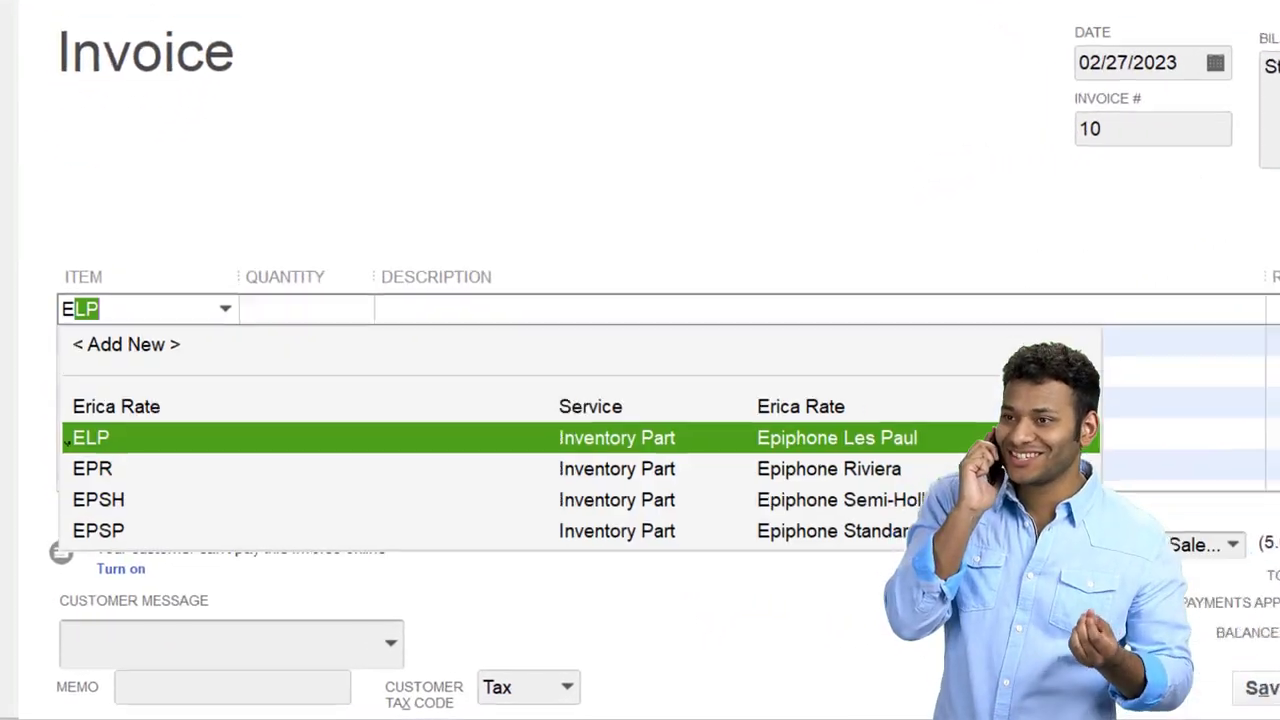
pyautogui.press('Return')
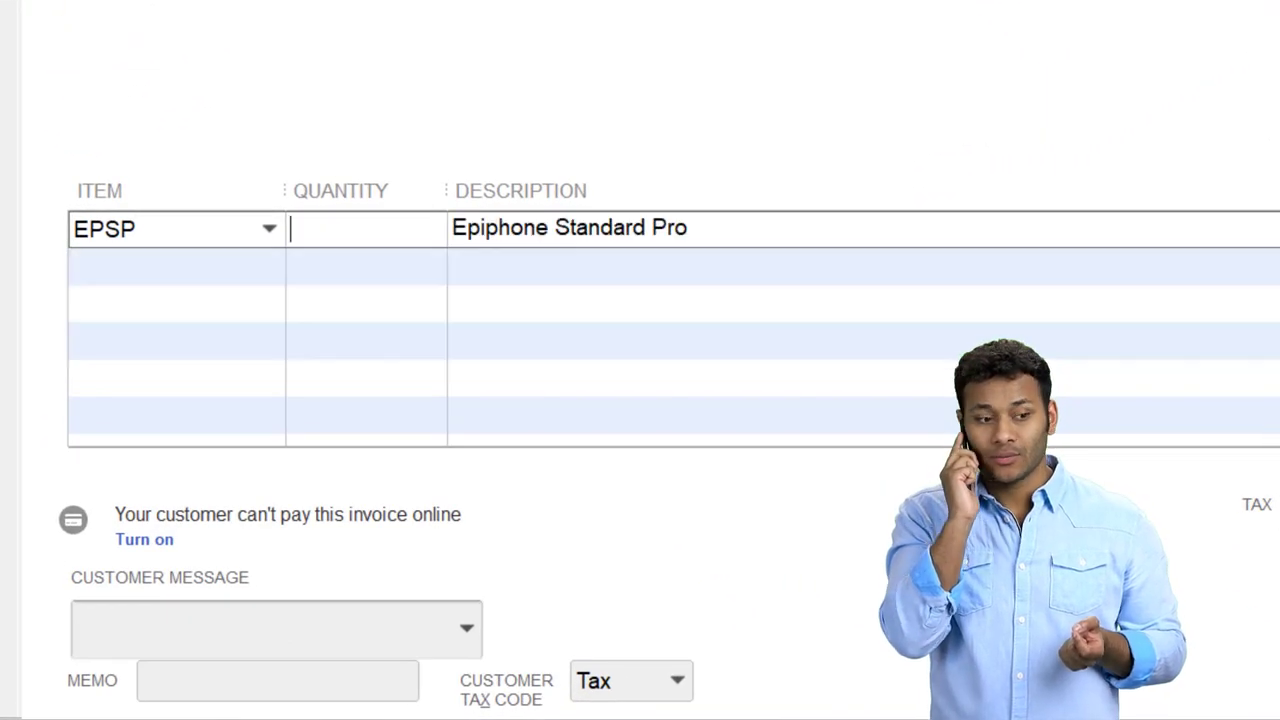
pyautogui.click(957, 391)
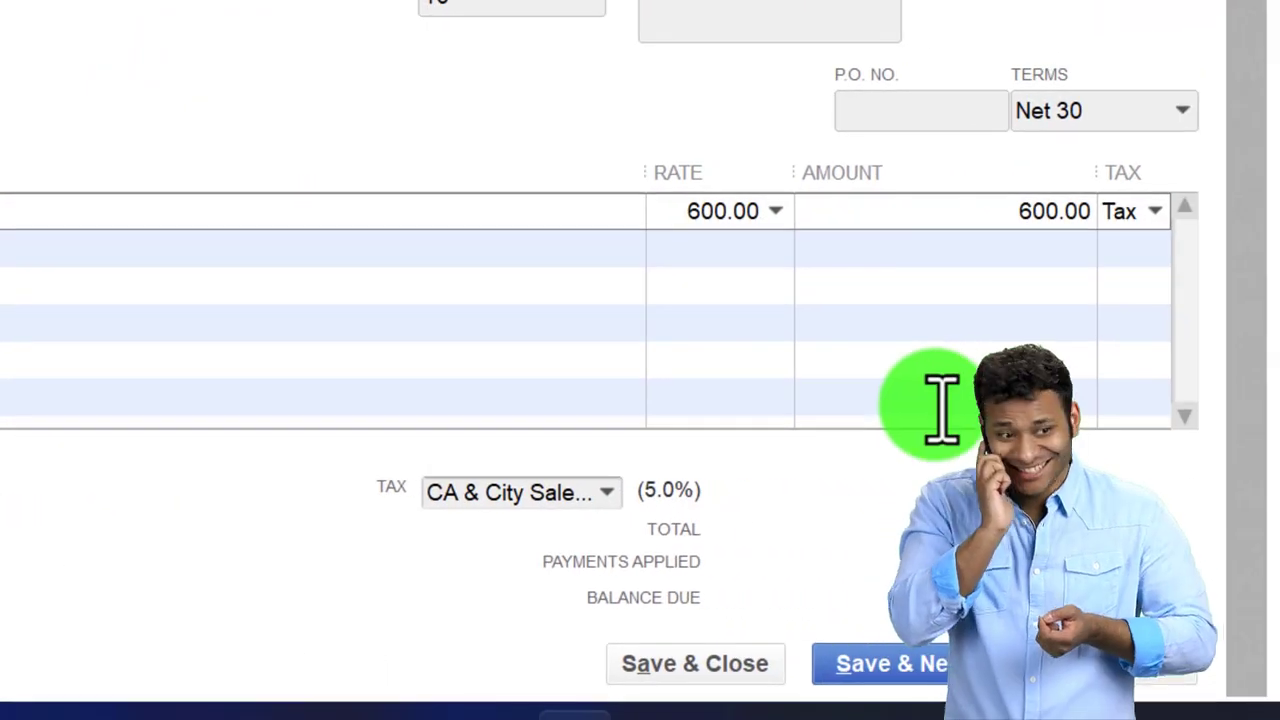
pyautogui.press('Tab')
pyautogui.press('Tab')
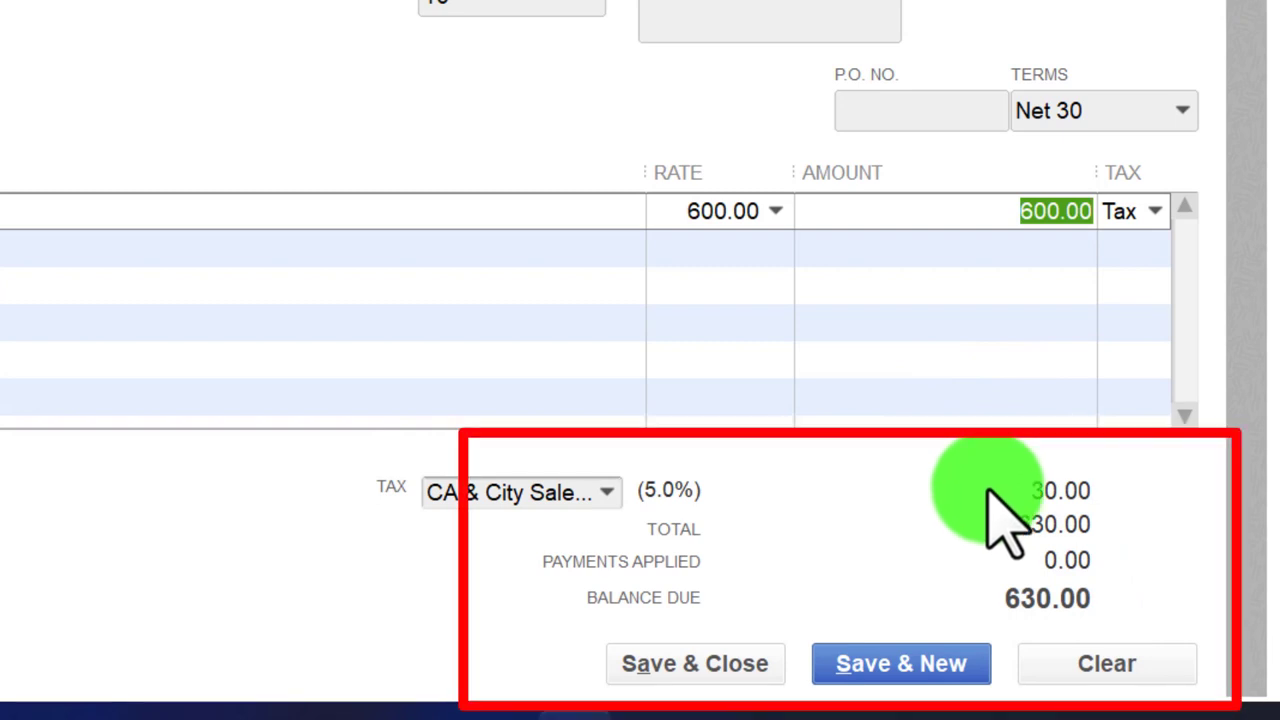
pyautogui.press('Tab')
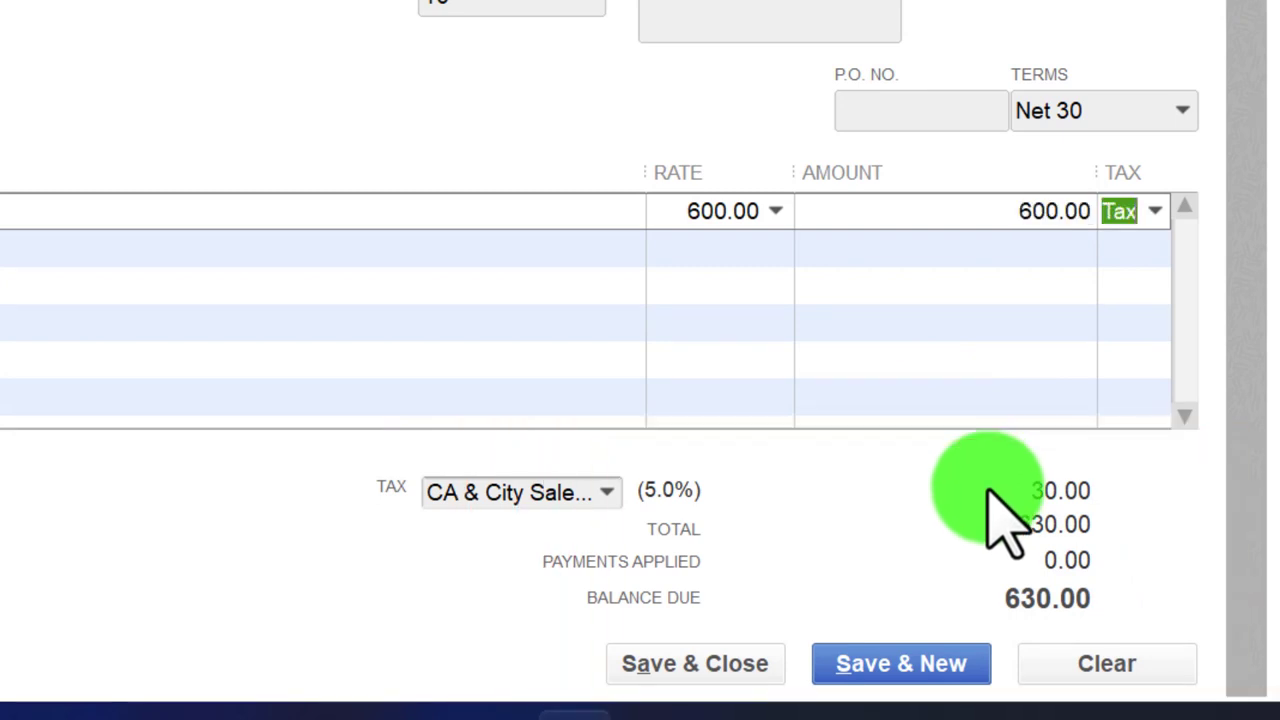
pyautogui.press('Tab')
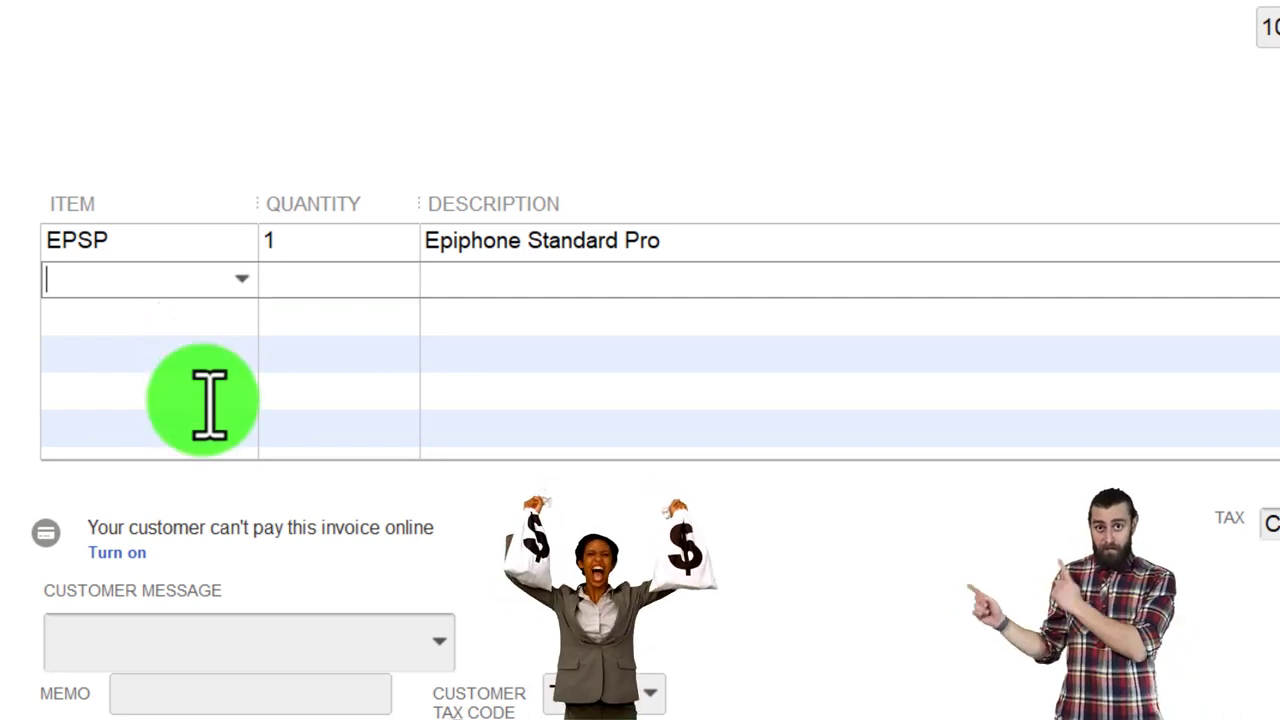
# Add the Customer Deposit item on the invoice's second line with a rate of -100 to apply the deposit.
pyautogui.write('cun')
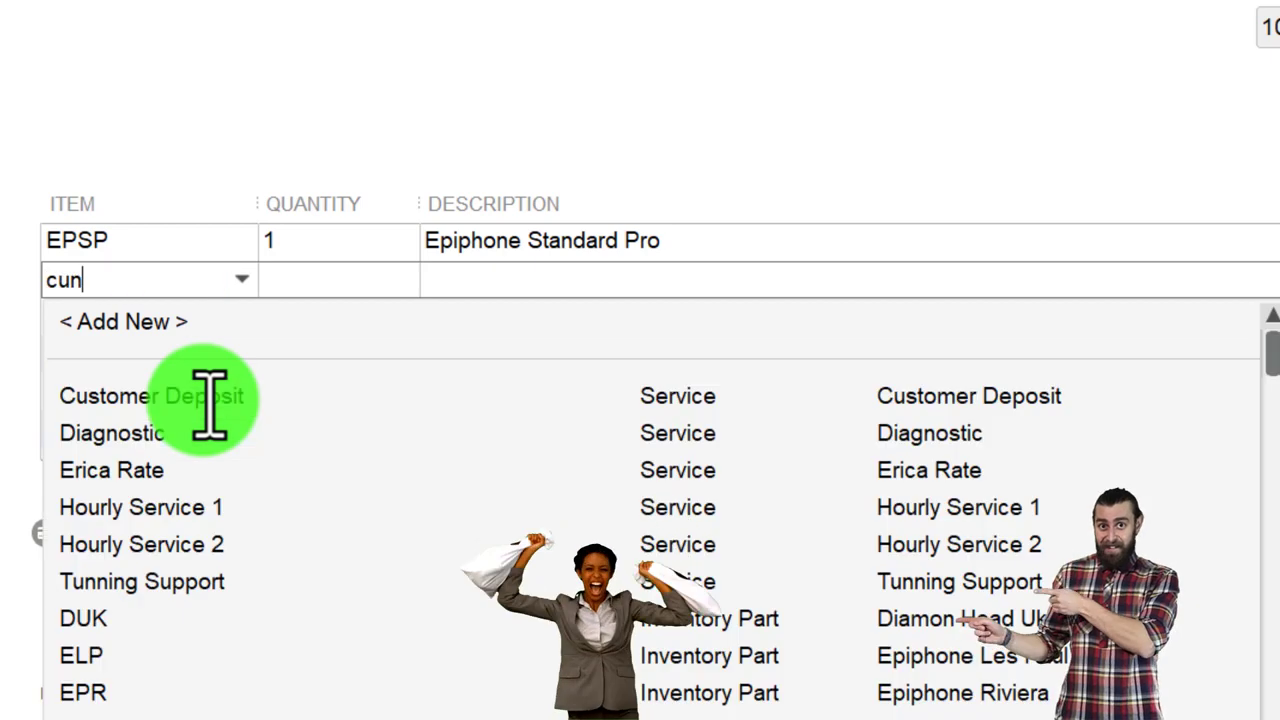
pyautogui.press('BackSpace')
pyautogui.press('BackSpace')
pyautogui.press('BackSpace')
pyautogui.press('BackSpace')
pyautogui.write('cu')
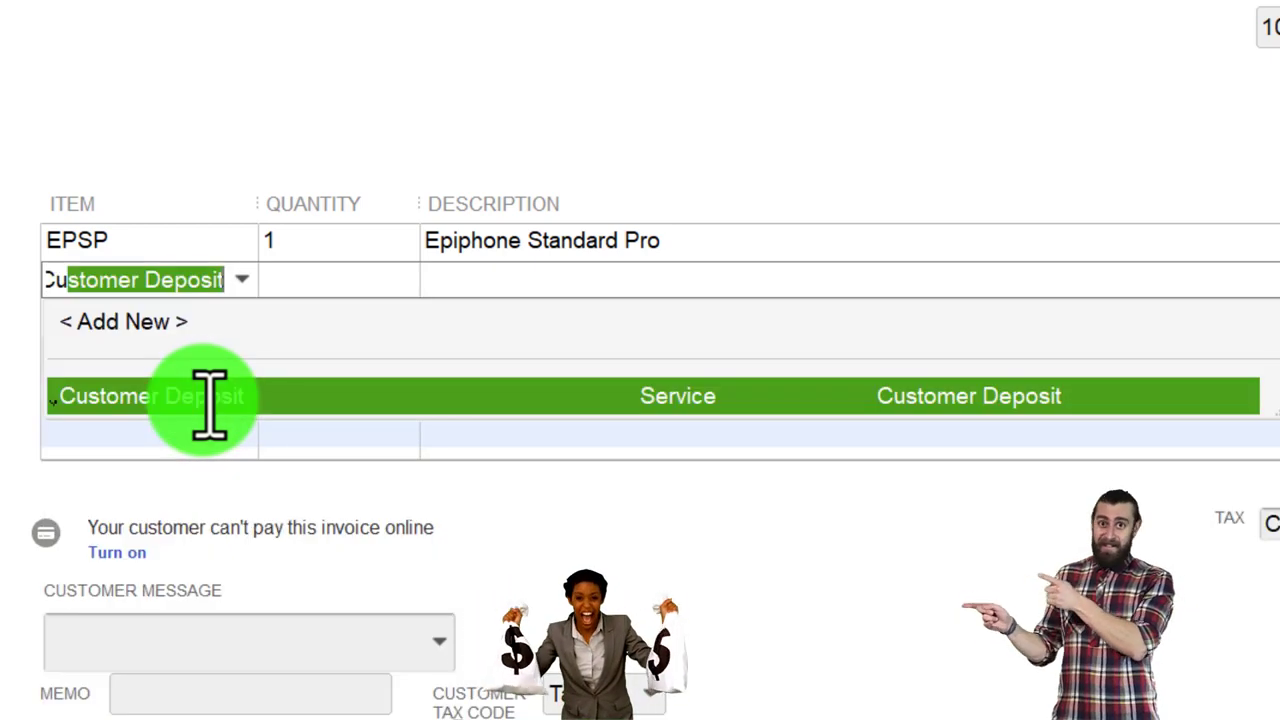
pyautogui.press('Tab')
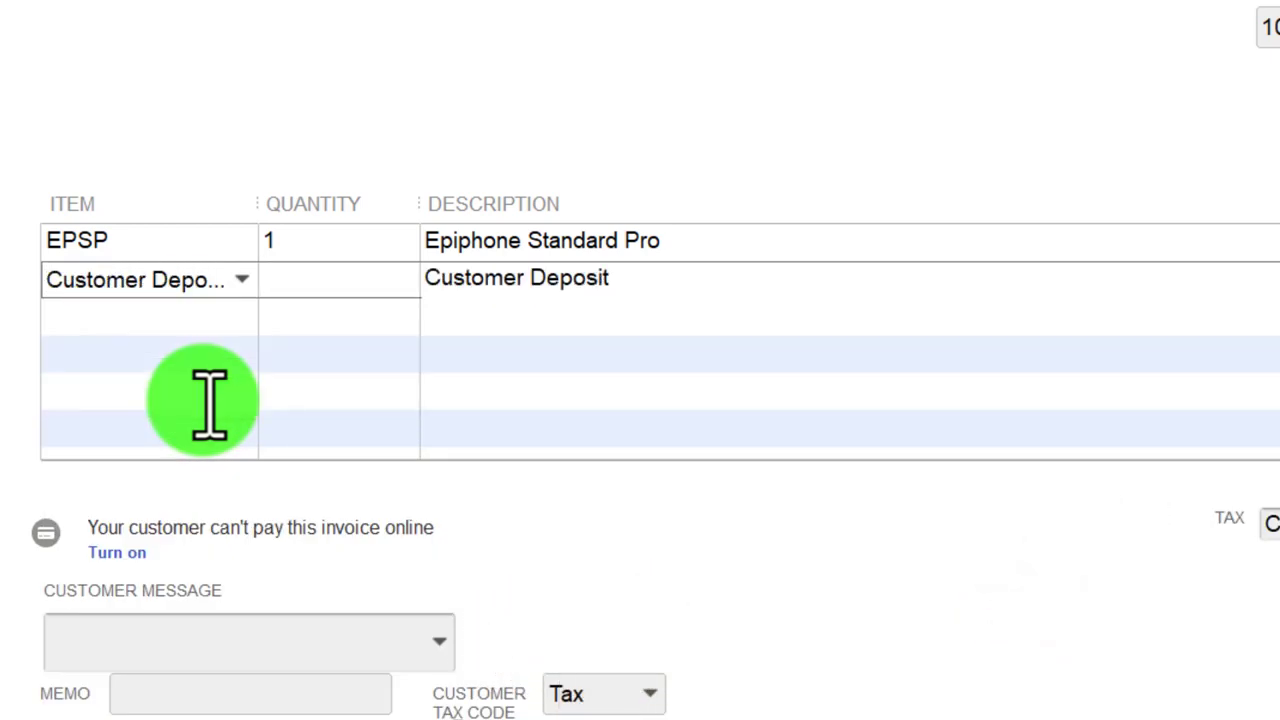
pyautogui.press('Tab')
pyautogui.press('Tab')
pyautogui.write('-1')
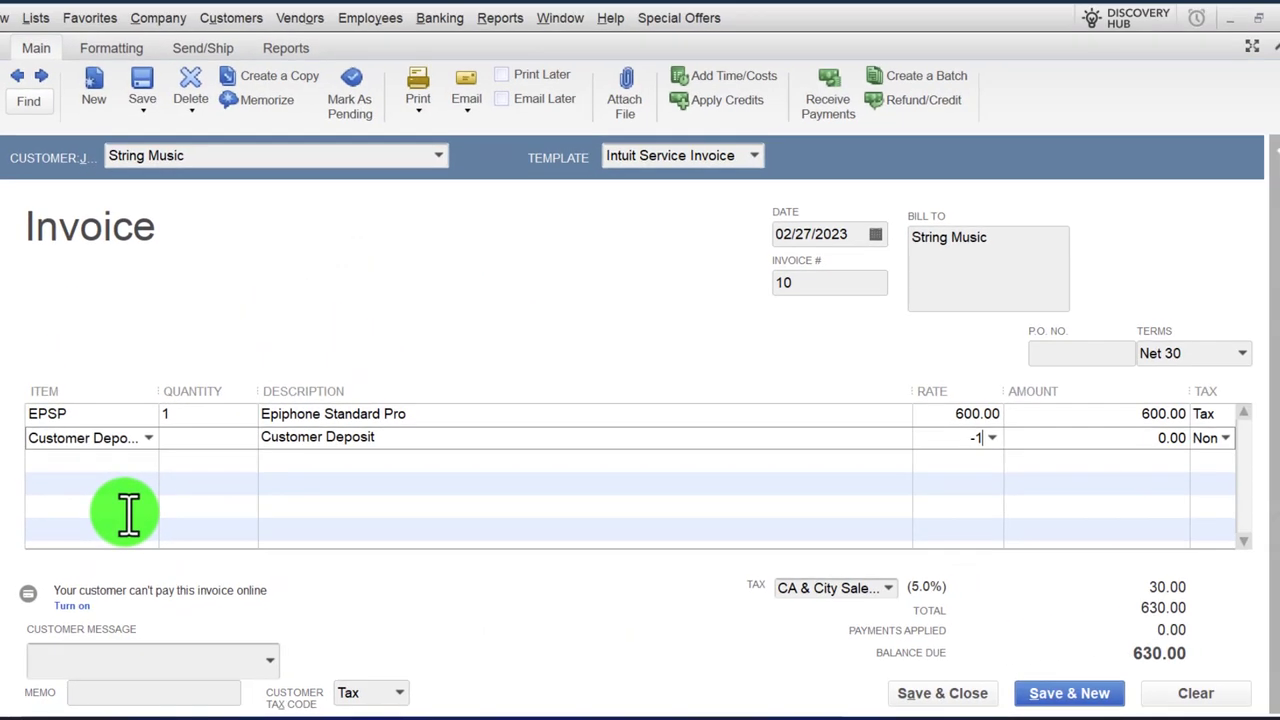
pyautogui.write('00')
pyautogui.press('Tab')
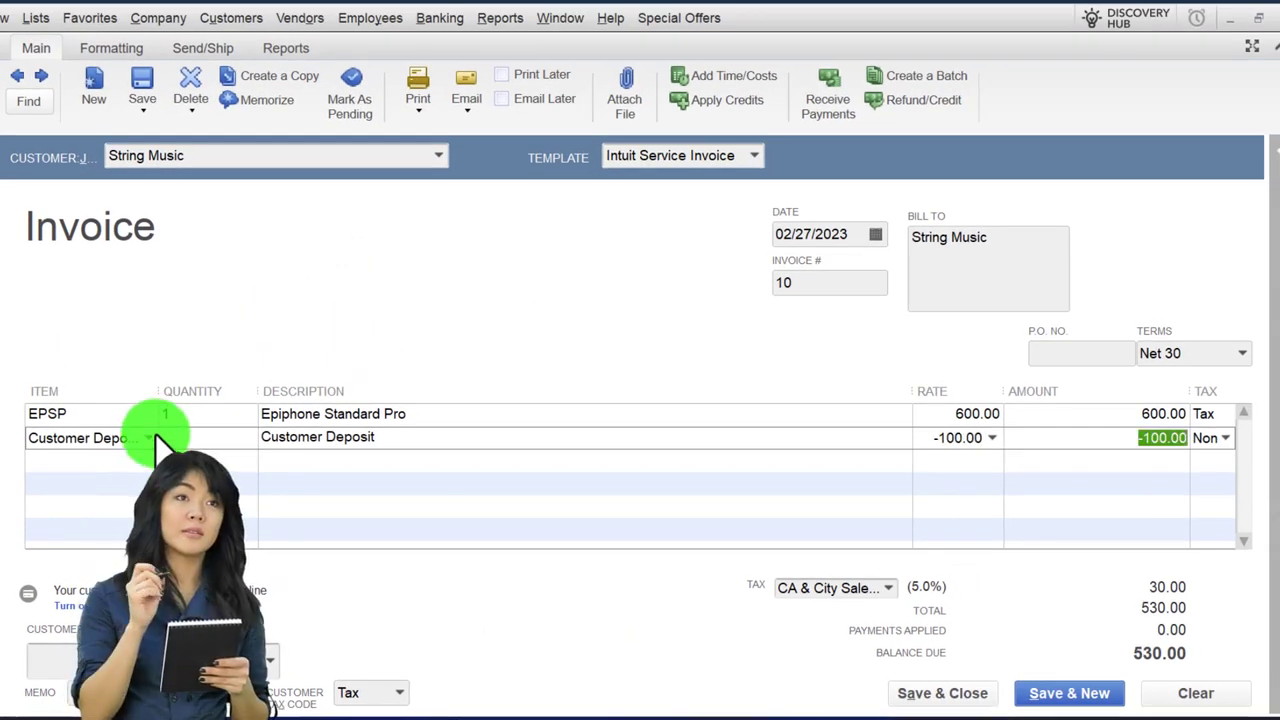
# Widen the invoice's Item and Tax columns so their entries fit.
pyautogui.moveTo(149, 394); pyautogui.dragTo(197, 394)
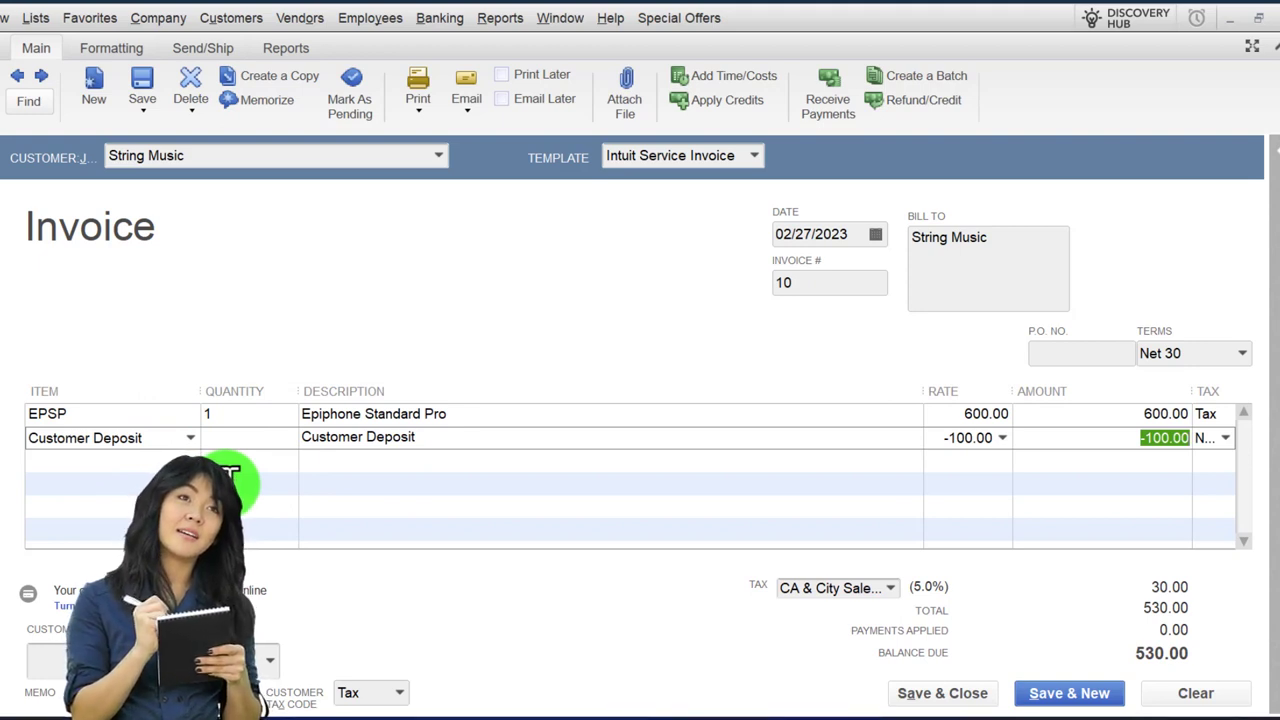
pyautogui.press('Tab')
pyautogui.moveTo(1190, 391); pyautogui.dragTo(1177, 394)
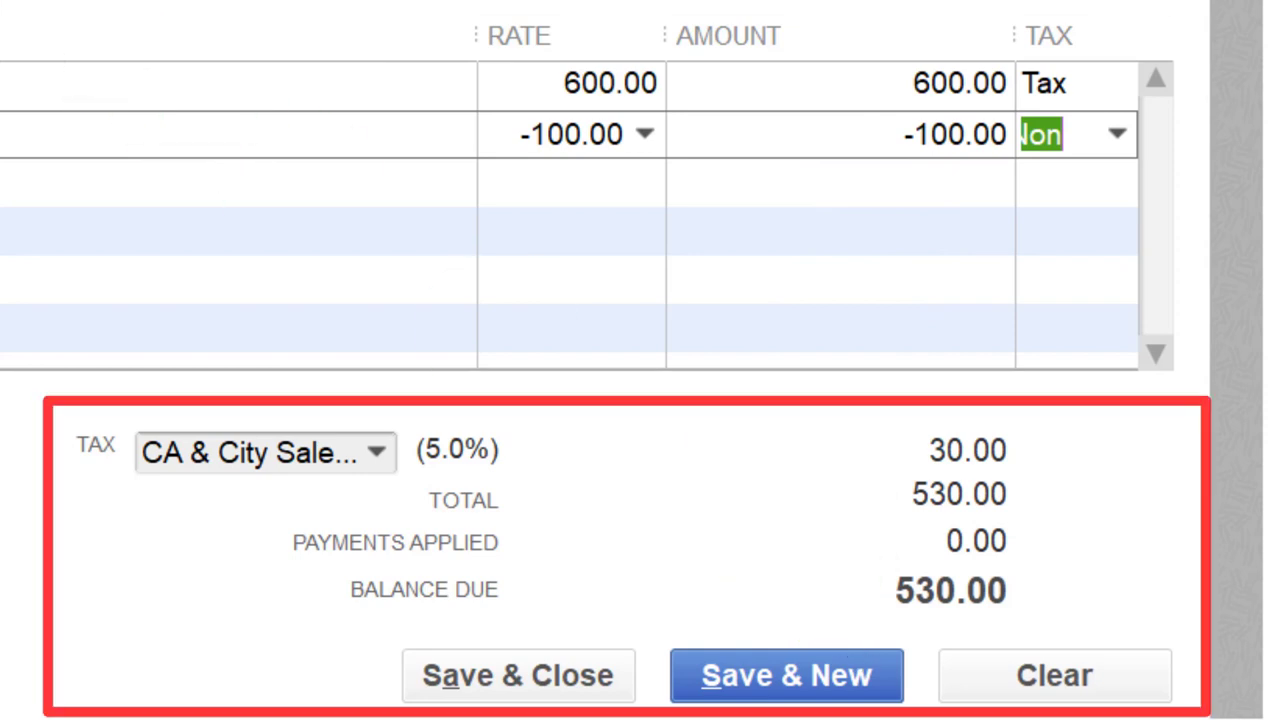
# Review the invoice's EPSP and Customer Deposit lines together with the sales tax, total and balance due.
pyautogui.click(1060, 183)
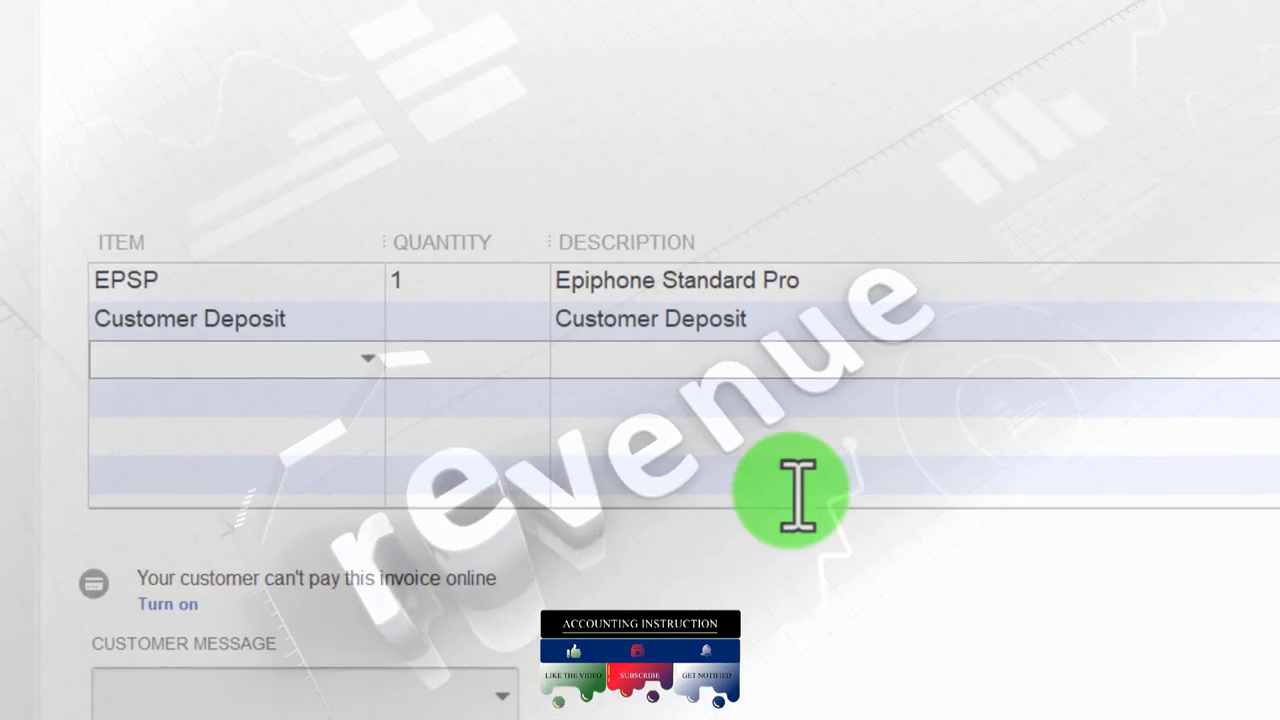
pyautogui.click(250, 283)
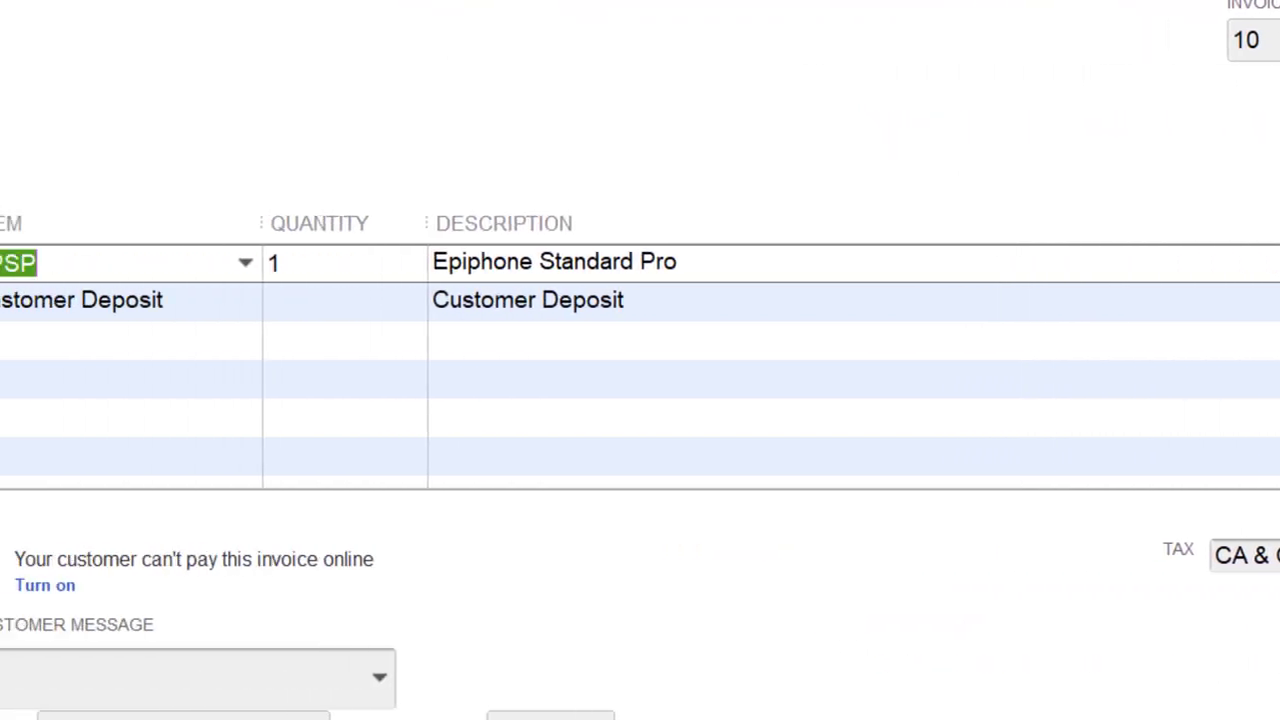
pyautogui.click(852, 300)
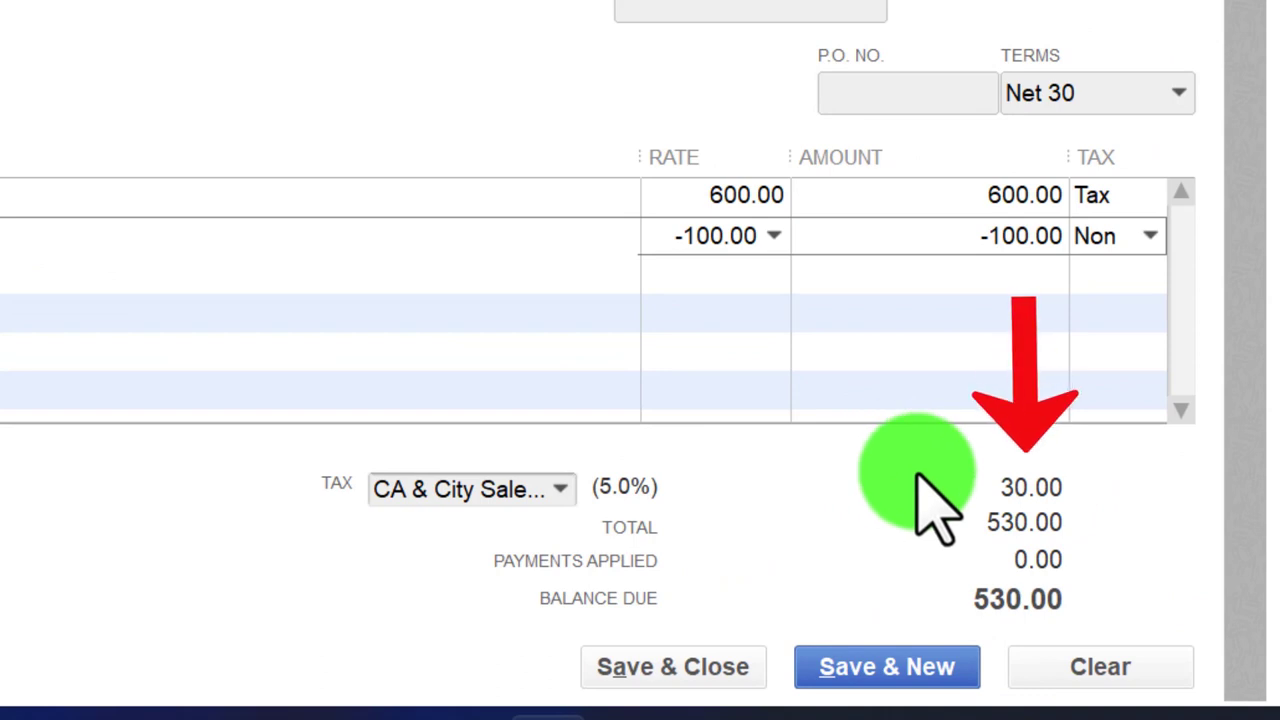
pyautogui.click(514, 194)
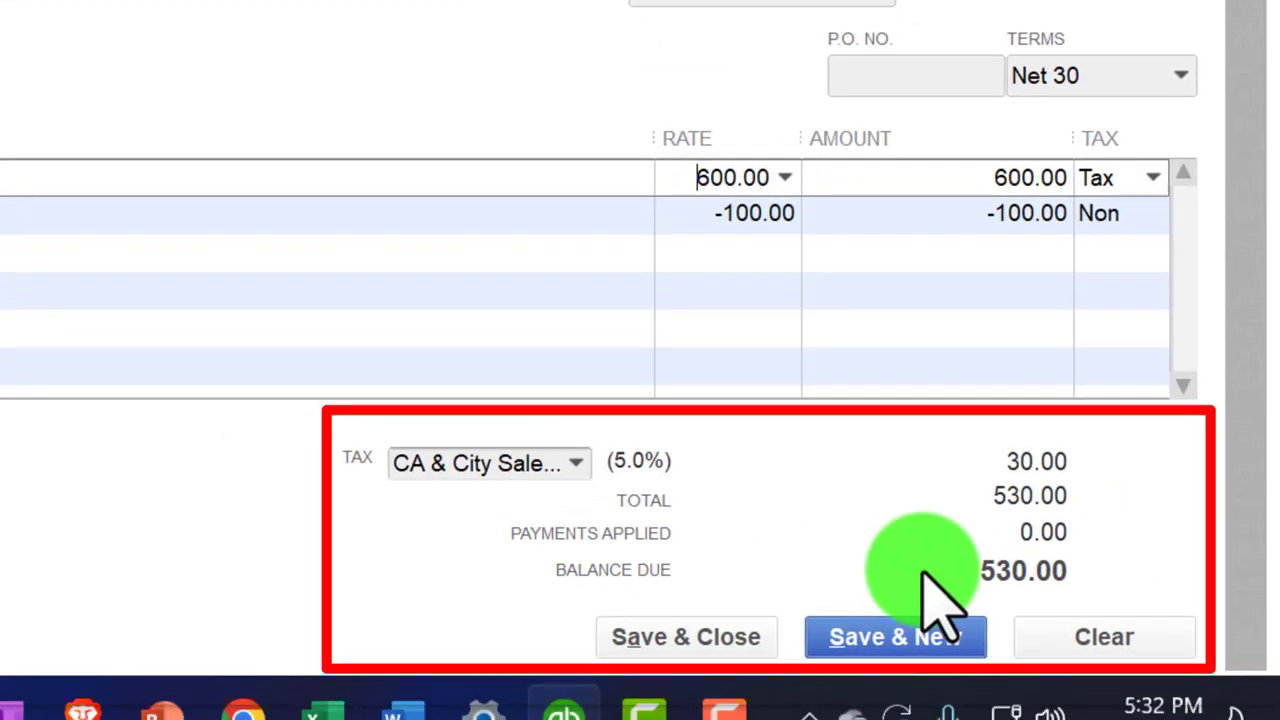
pyautogui.click(4, 172)
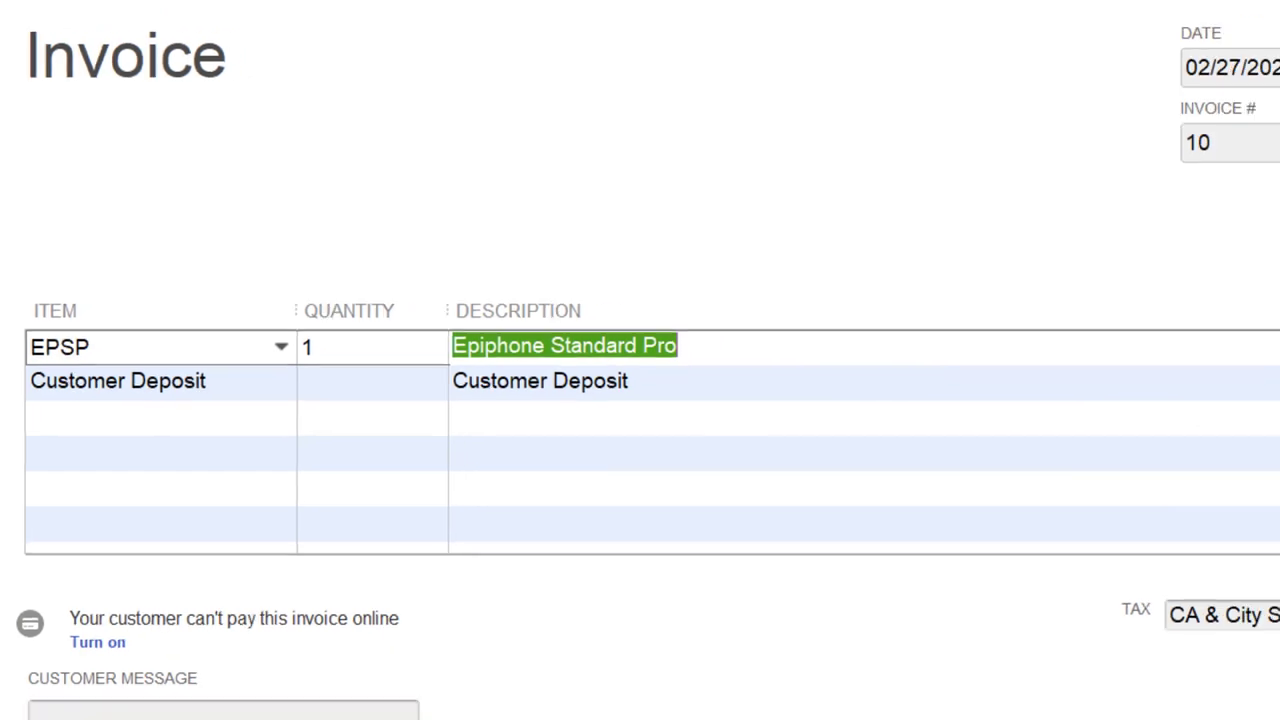
# Save and close the invoice, make the customer's changed terms permanent, and open the Balance Sheet.
pyautogui.click(1070, 652)
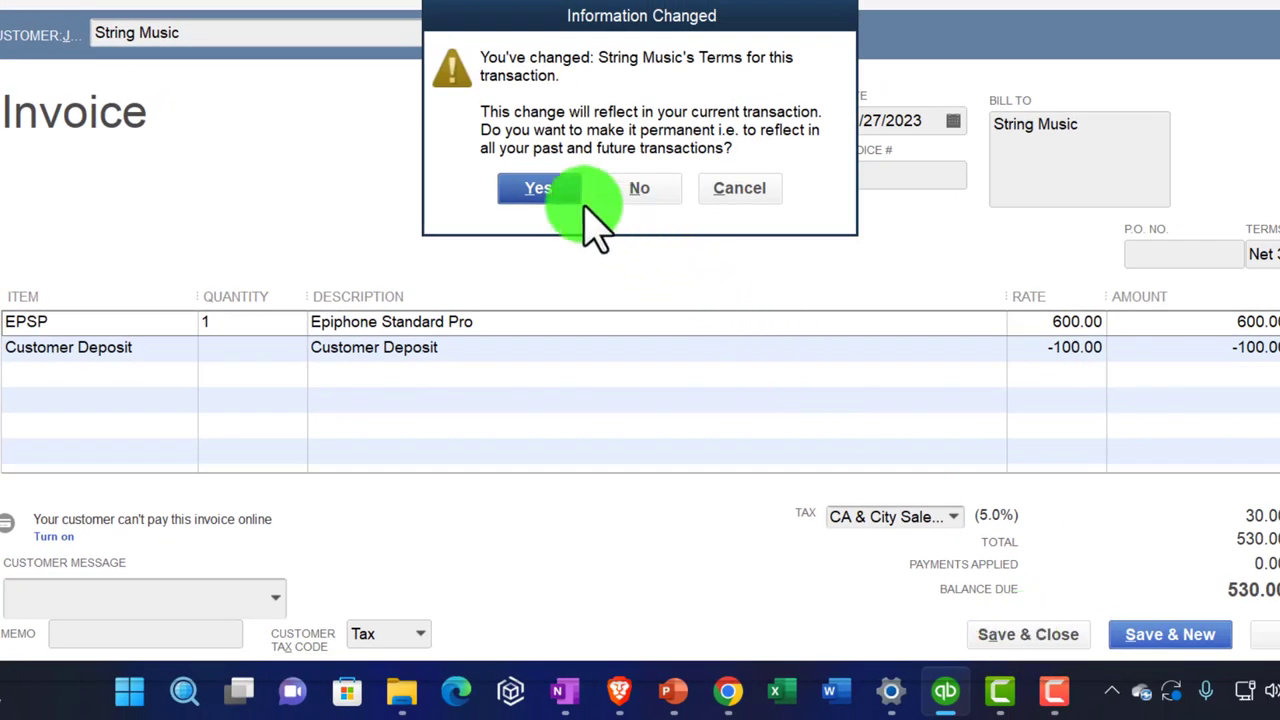
pyautogui.click(578, 195)
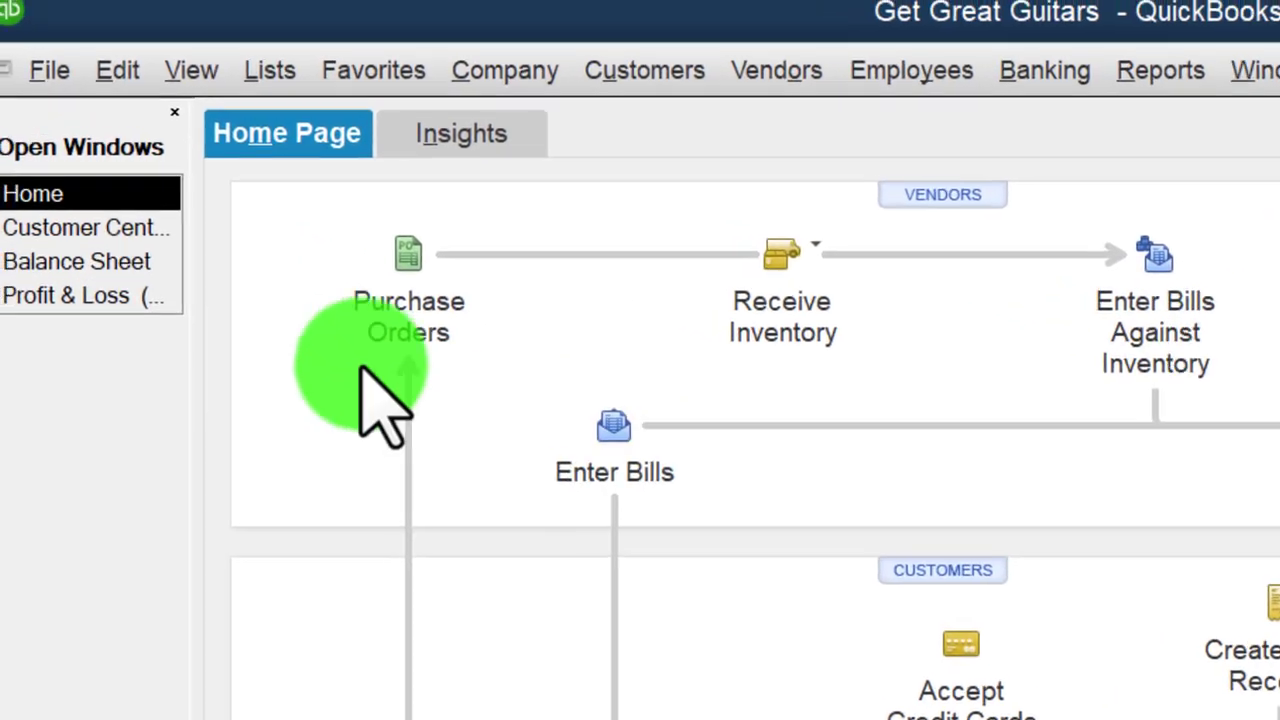
pyautogui.click(105, 262)
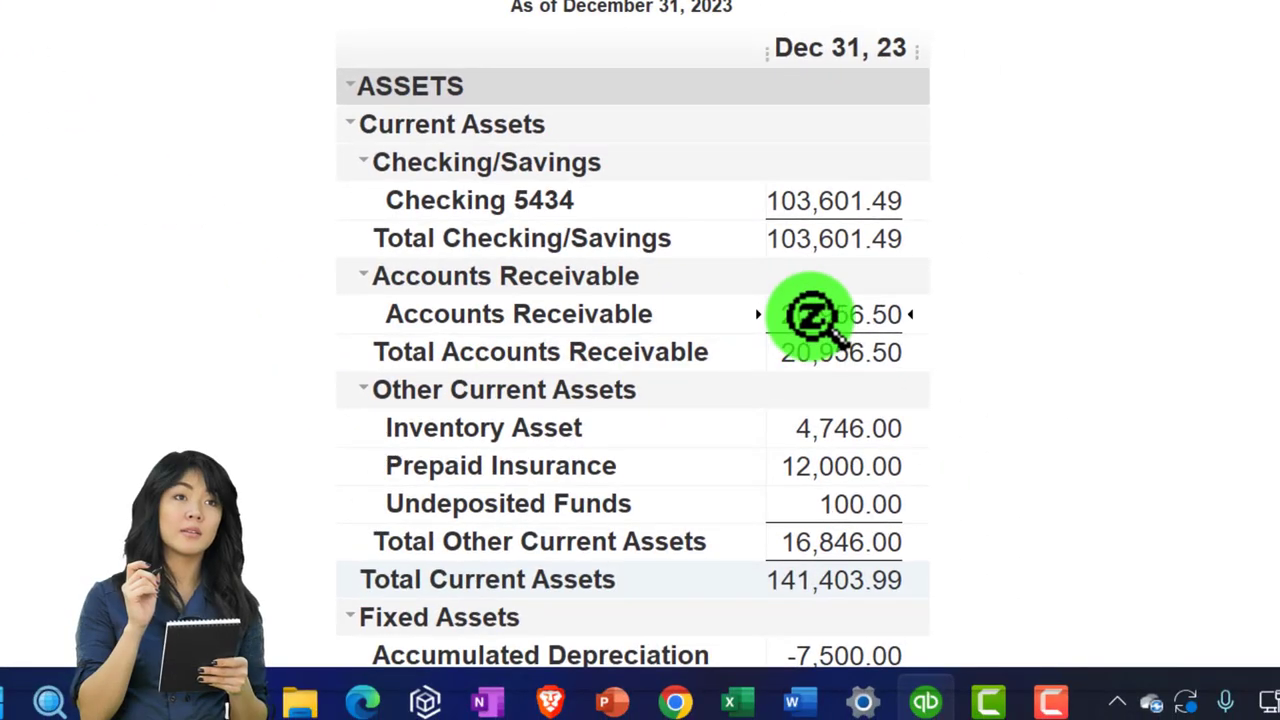
# Open the Accounts Receivable detail from the Balance Sheet, inspect String Music's invoice 10, and close both windows.
pyautogui.doubleClick(810, 316)
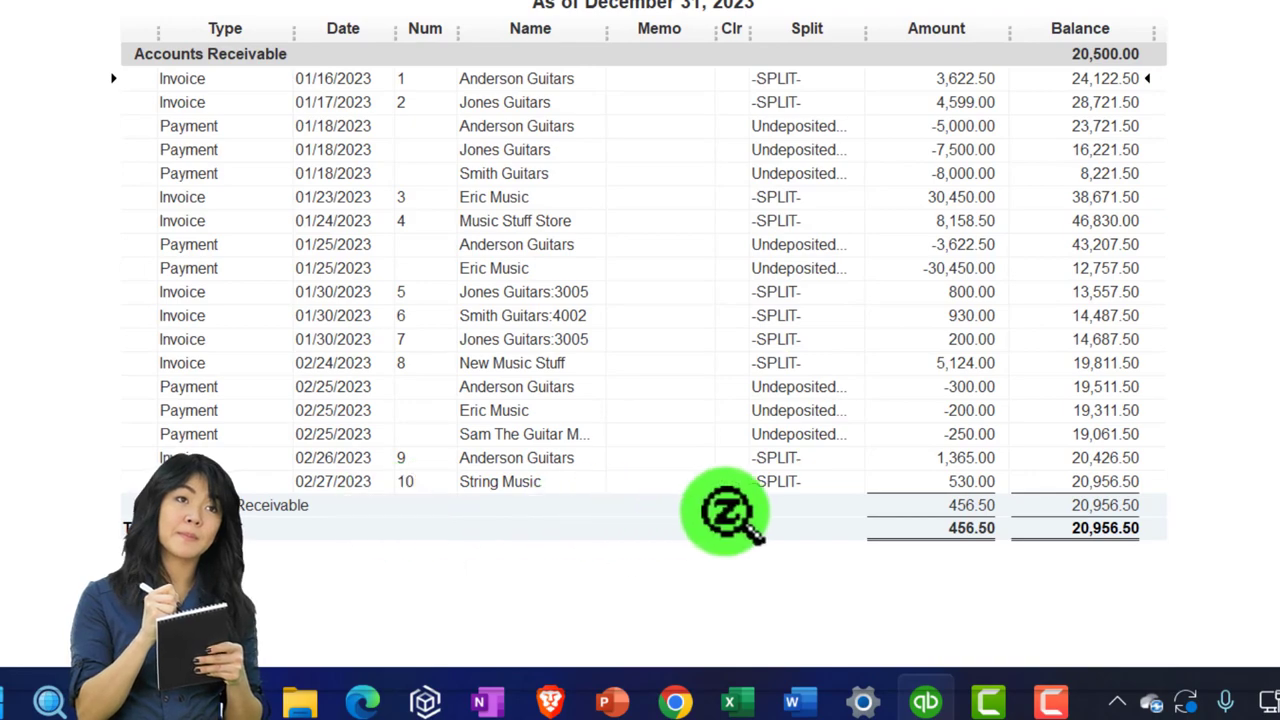
pyautogui.doubleClick(963, 485)
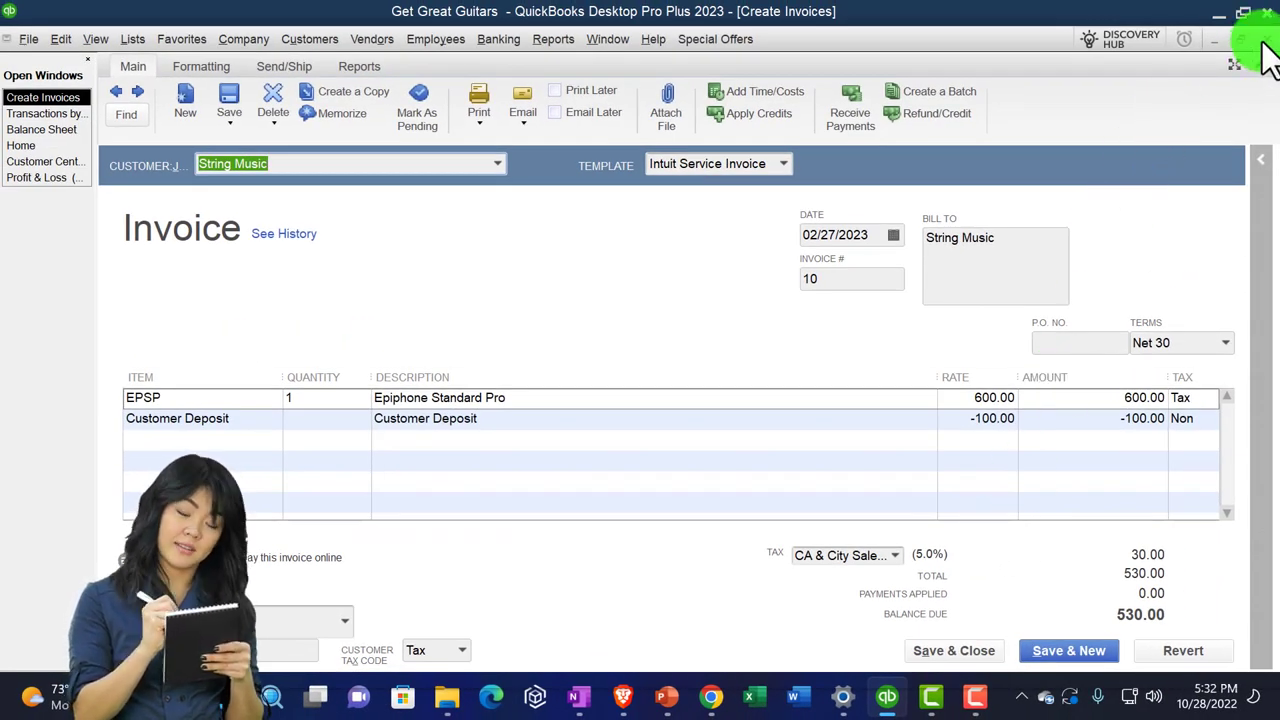
pyautogui.click(1265, 42)
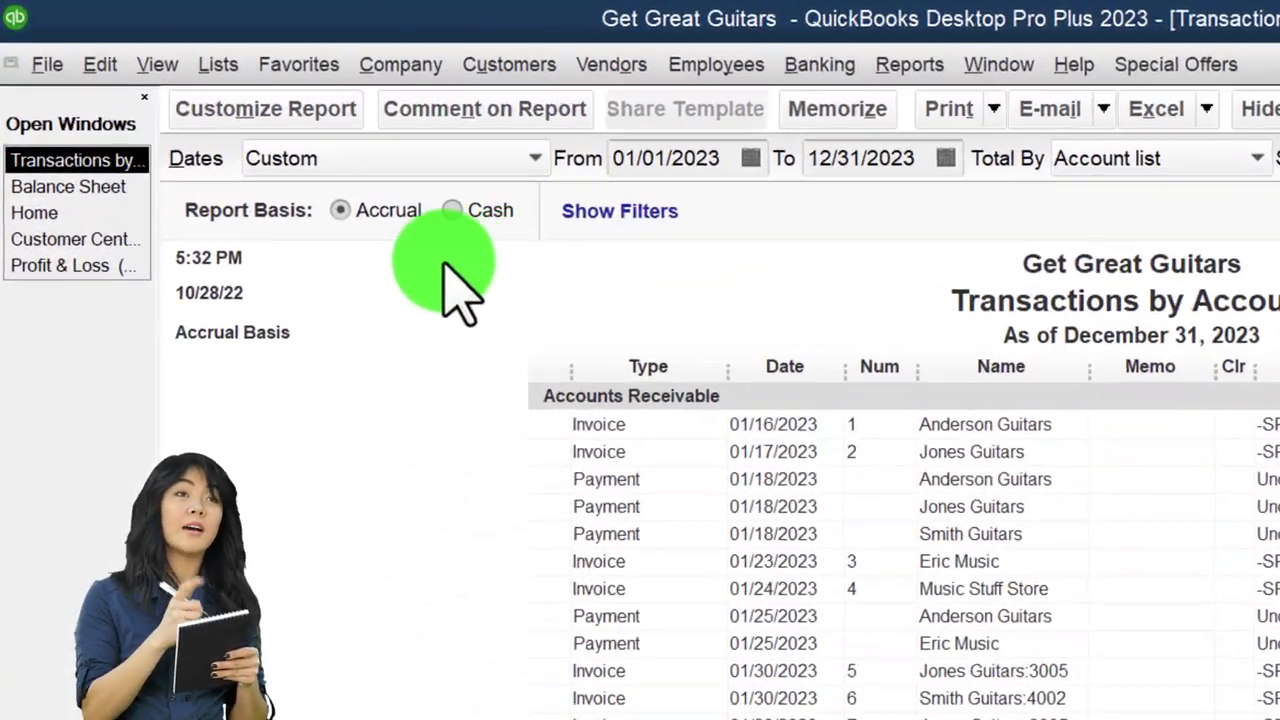
pyautogui.press('Escape')
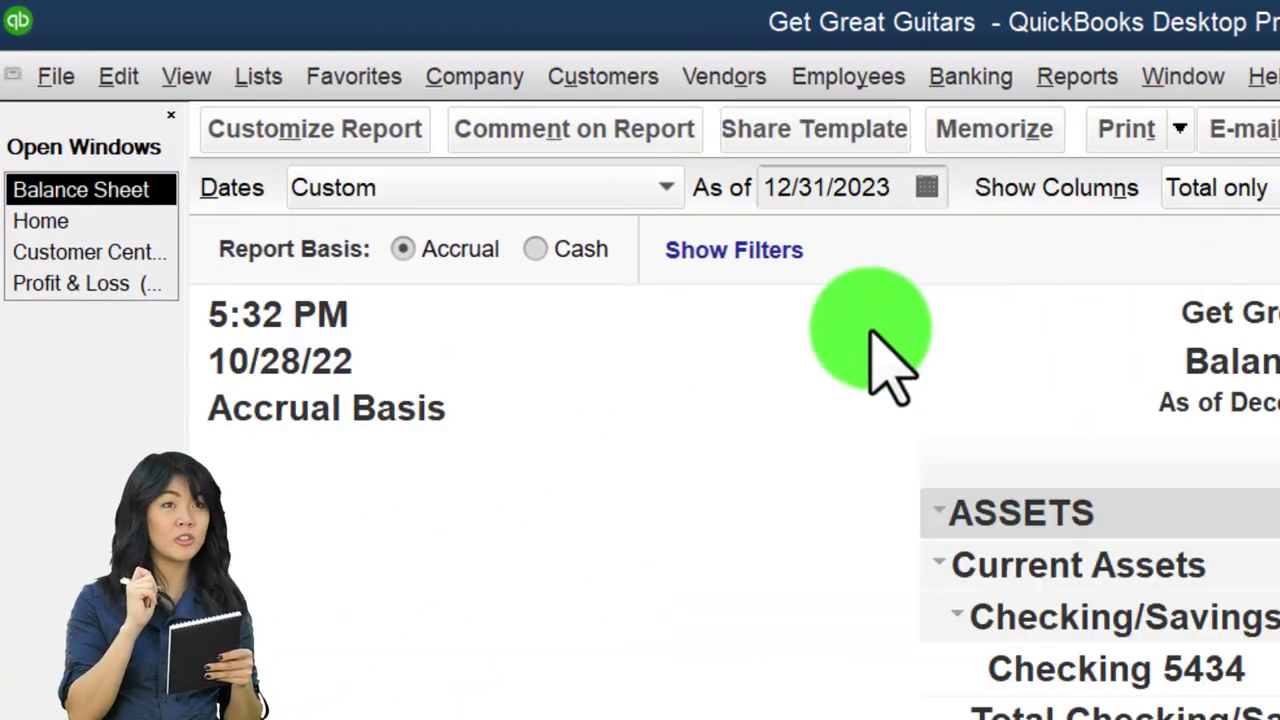
# Open the Sales detail from the Profit & Loss, inspect String Music's invoice 10, and close the invoice.
pyautogui.click(75, 285)
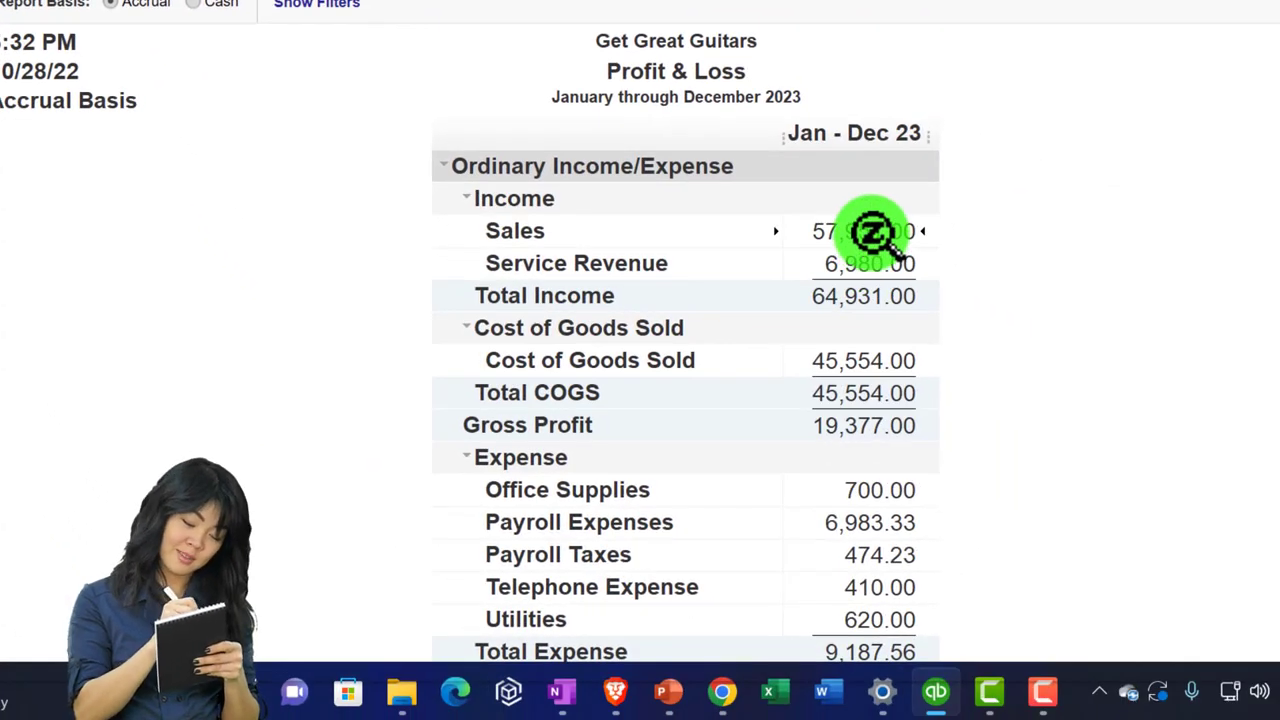
pyautogui.doubleClick(870, 231)
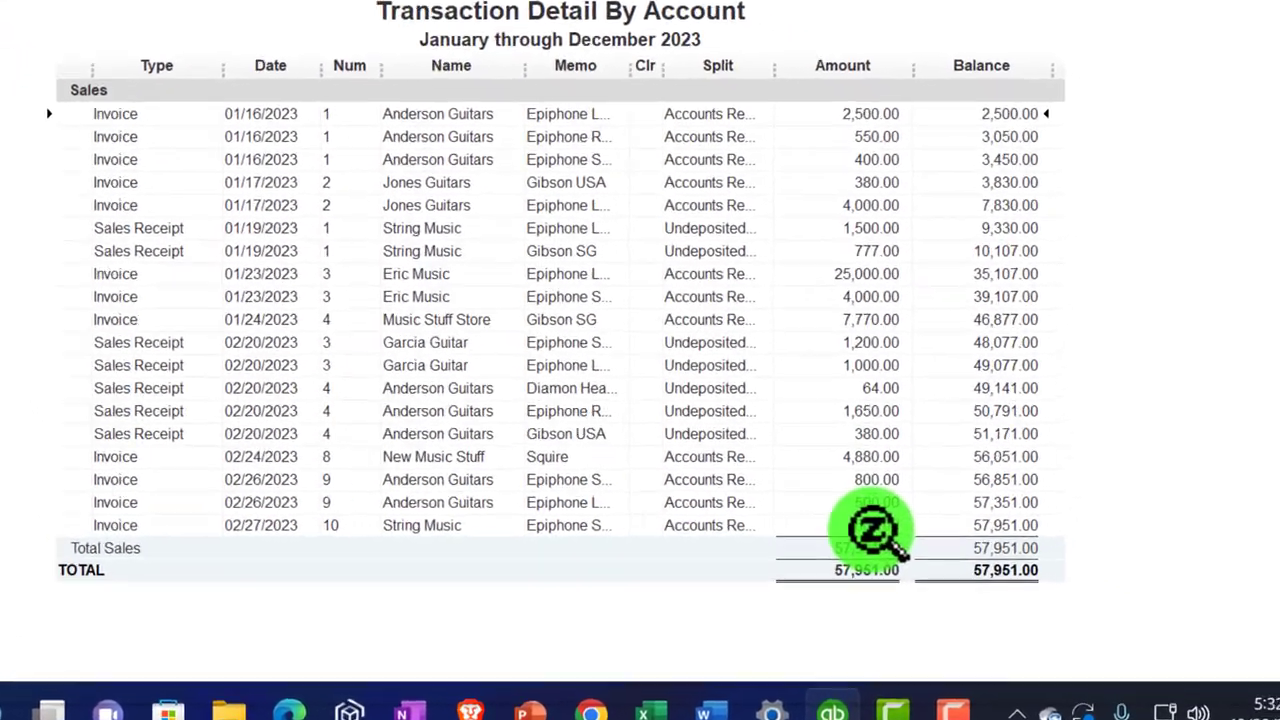
pyautogui.doubleClick(930, 523)
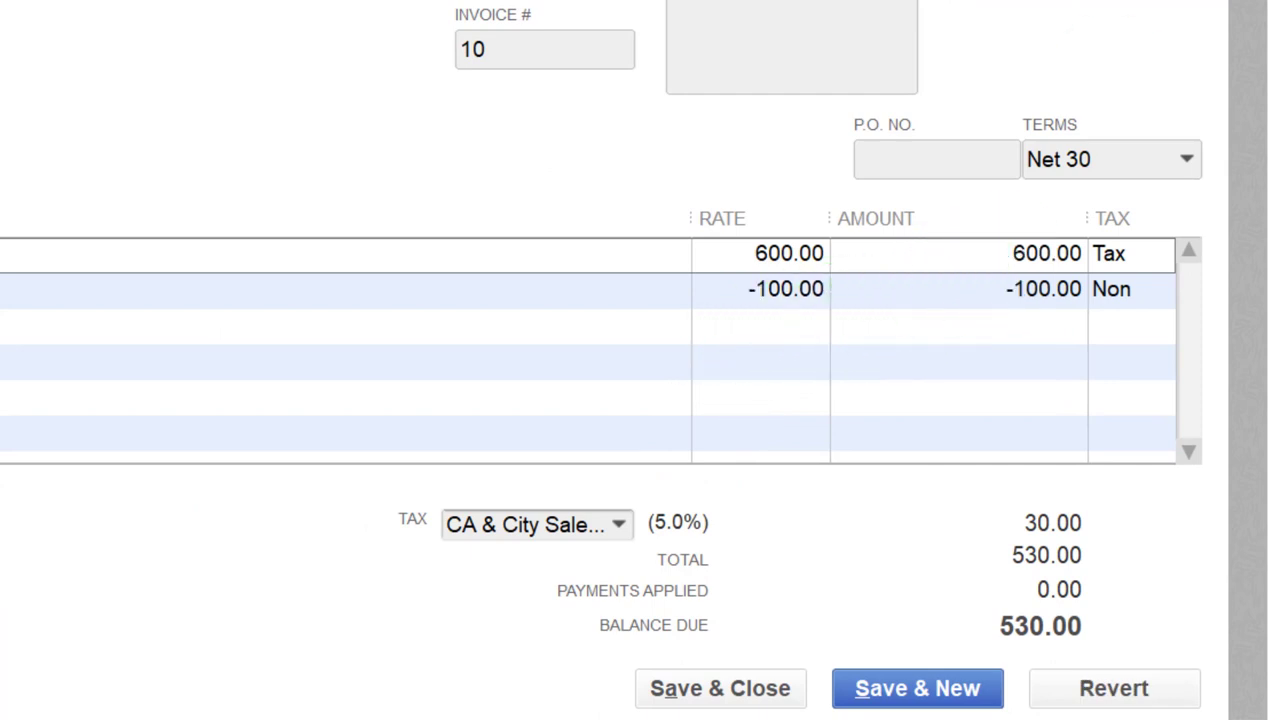
pyautogui.hotkey('alt', 's')
pyautogui.press('Escape')
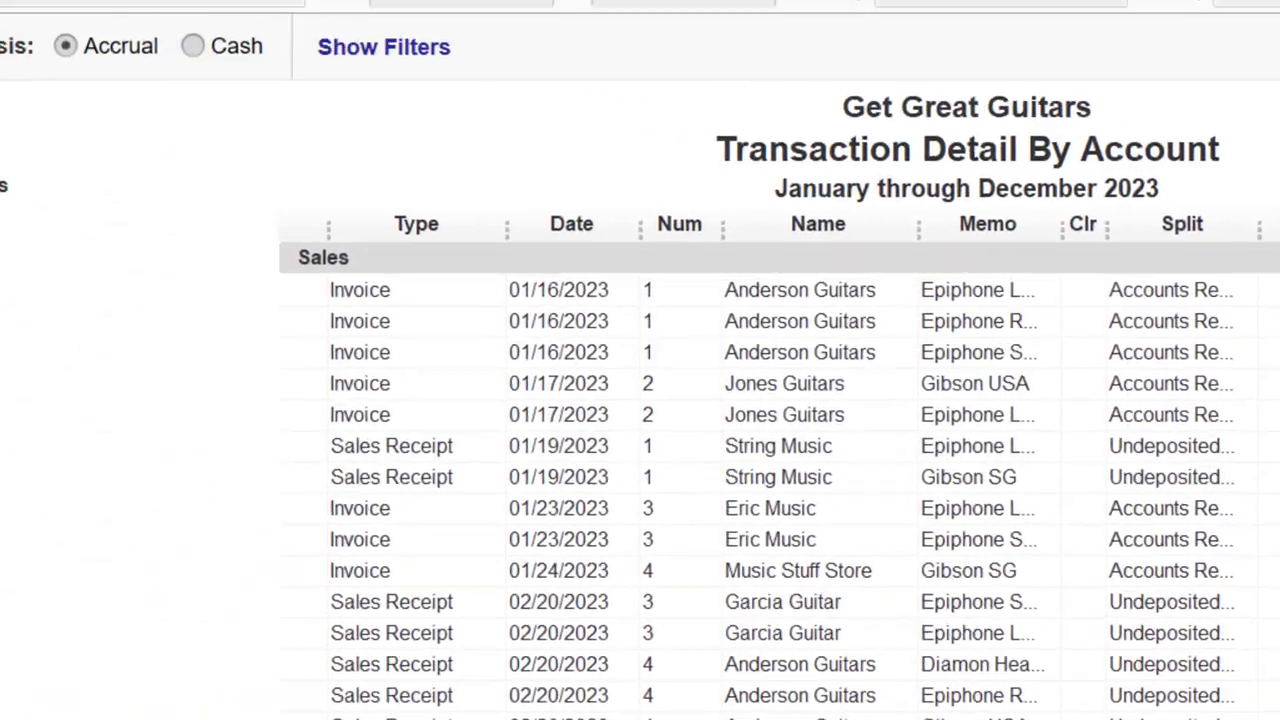
# Customize the Balance Sheet with the advanced option to display Active rows, so zero-balance accounts are included.
pyautogui.click(37, 268)
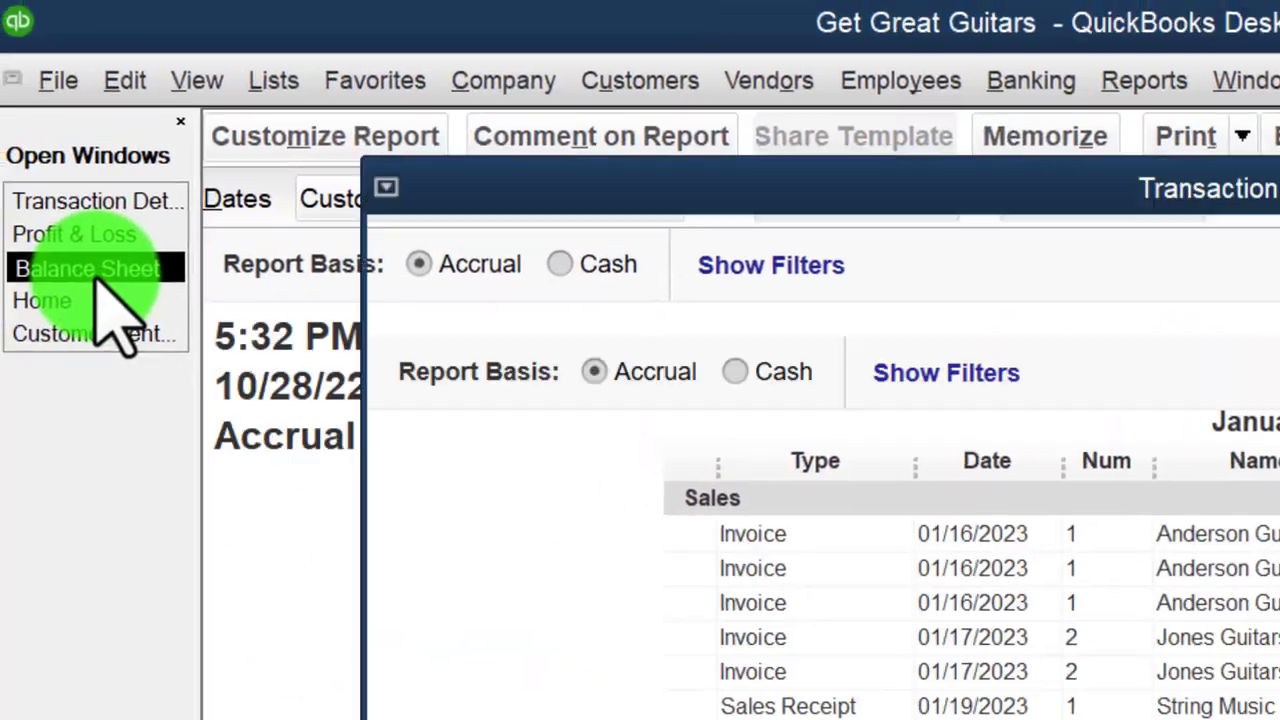
pyautogui.scroll(-1, 640, 500)
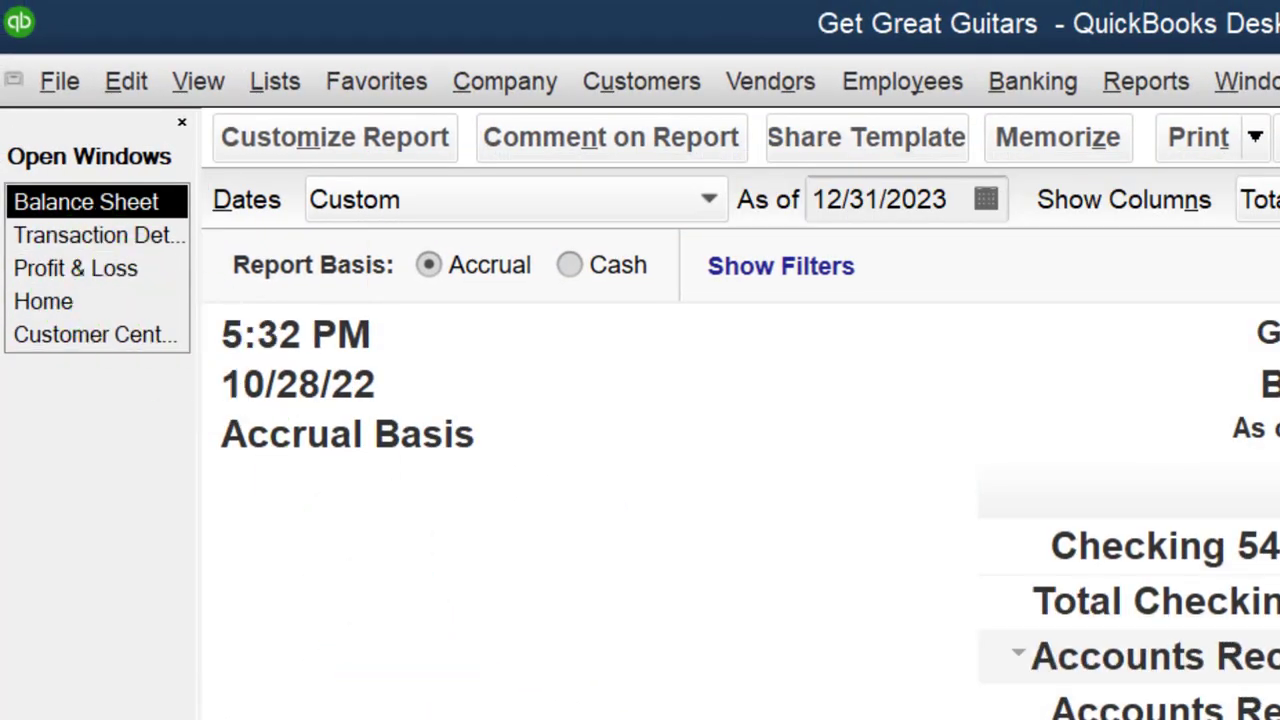
pyautogui.scroll(-4, 140, 475)
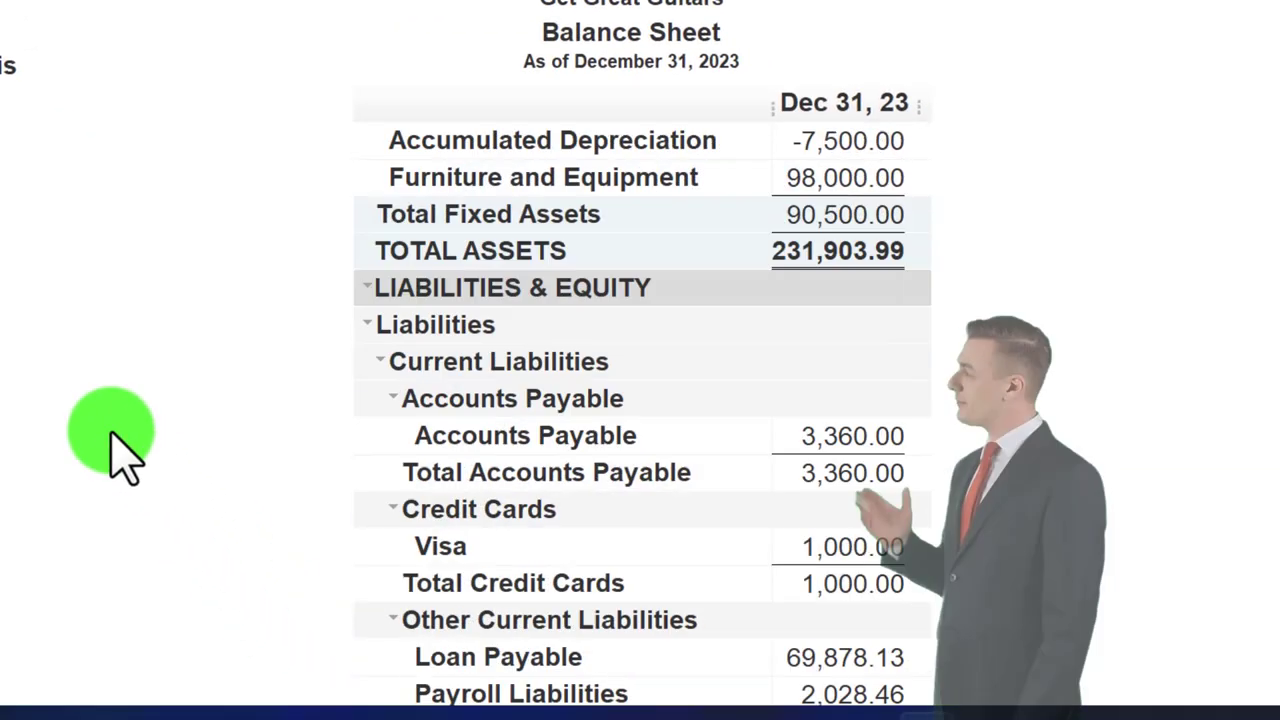
pyautogui.scroll(-1, 118, 458)
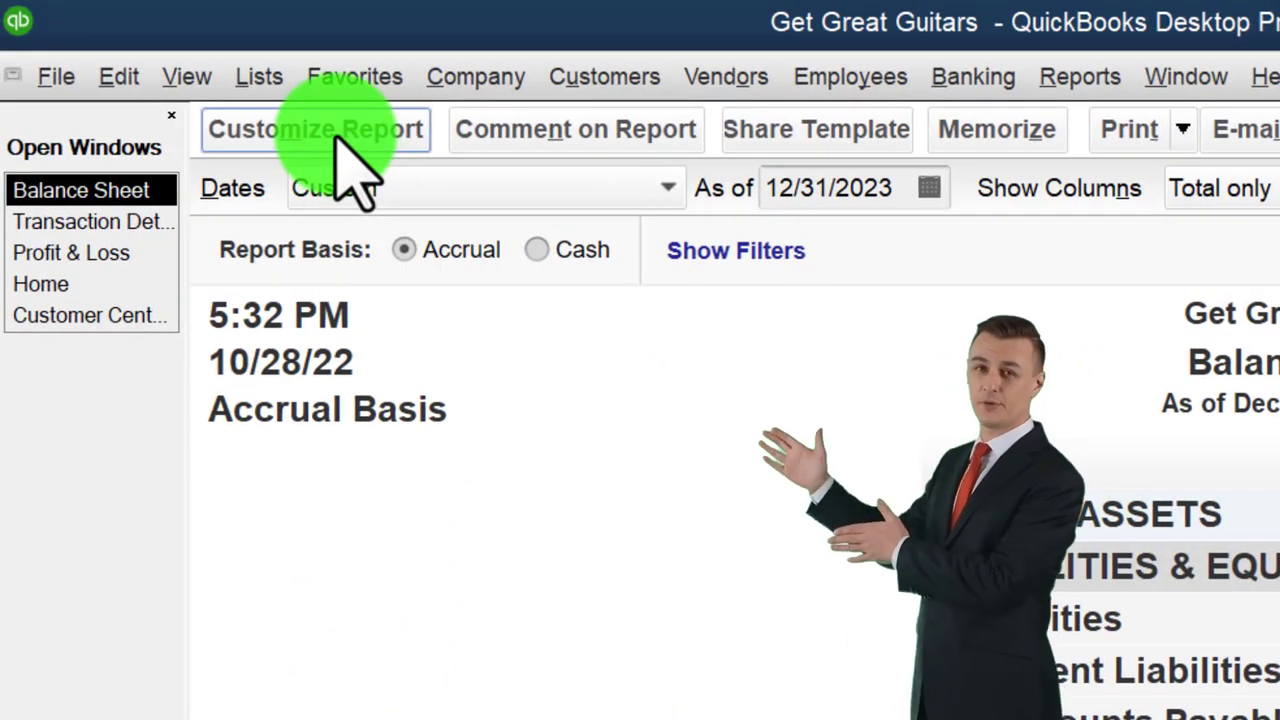
pyautogui.click(337, 135)
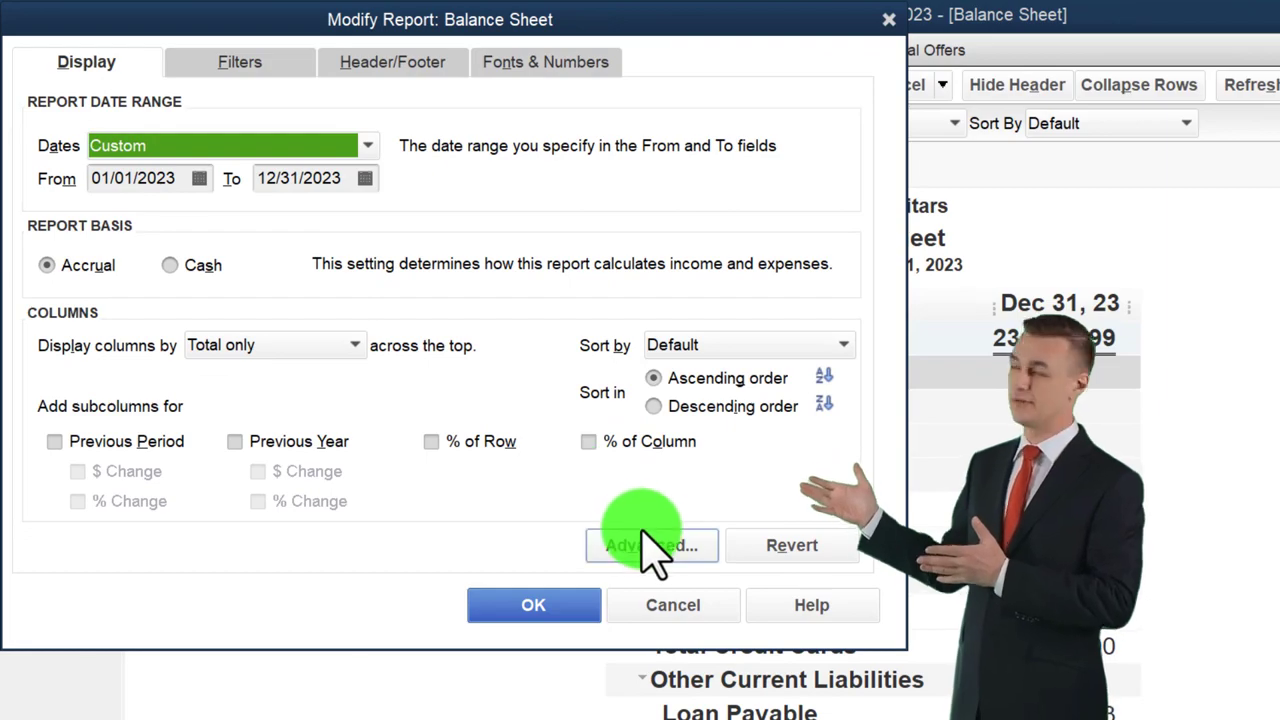
pyautogui.click(648, 545)
pyautogui.click(145, 133)
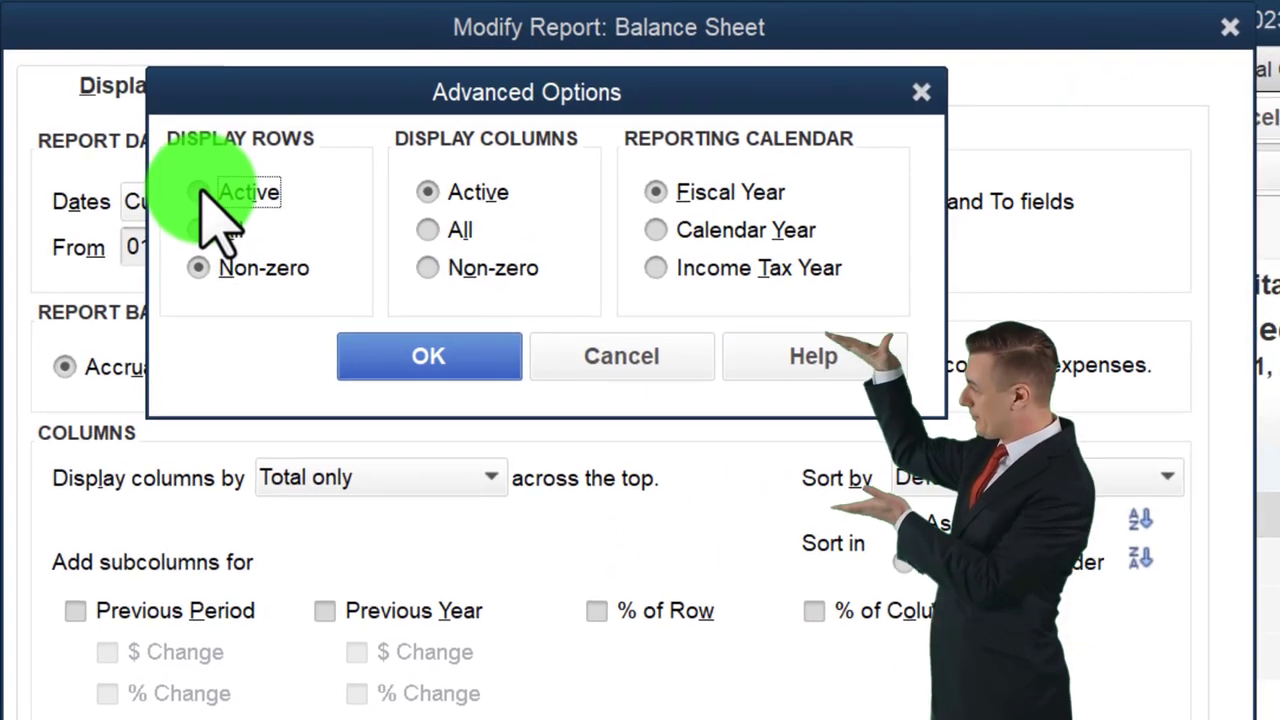
pyautogui.click(437, 356)
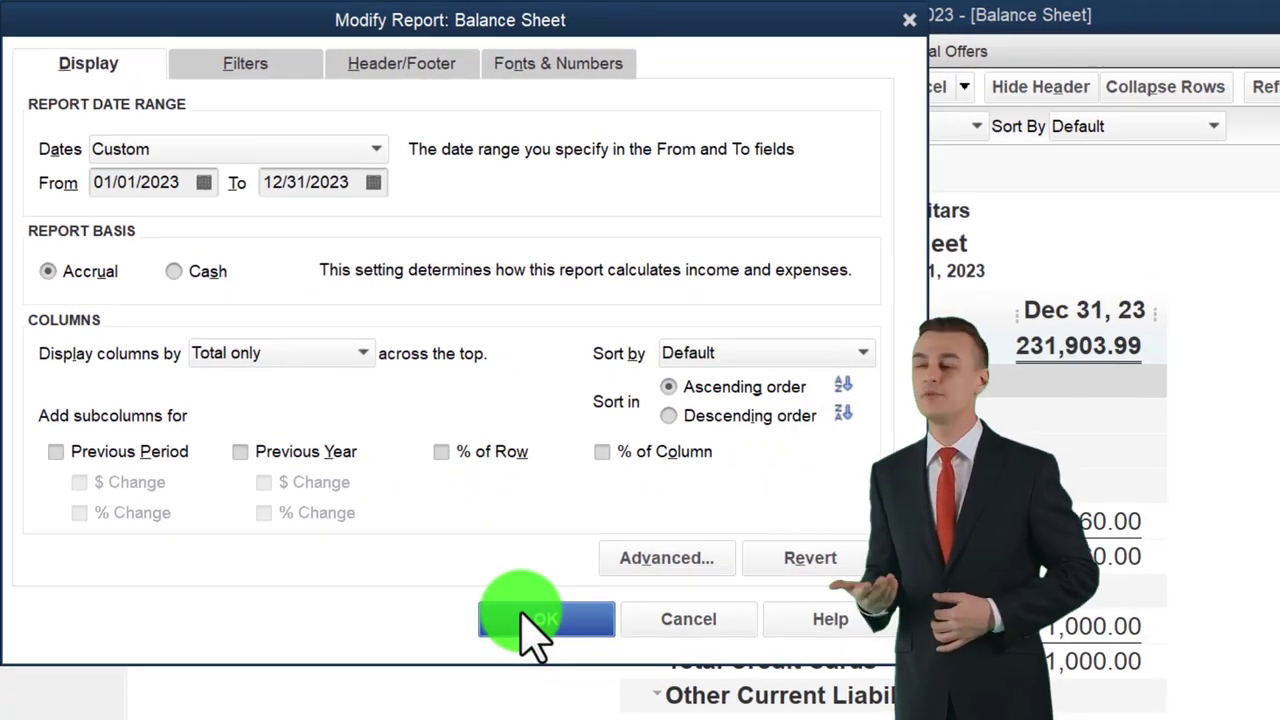
pyautogui.click(522, 612)
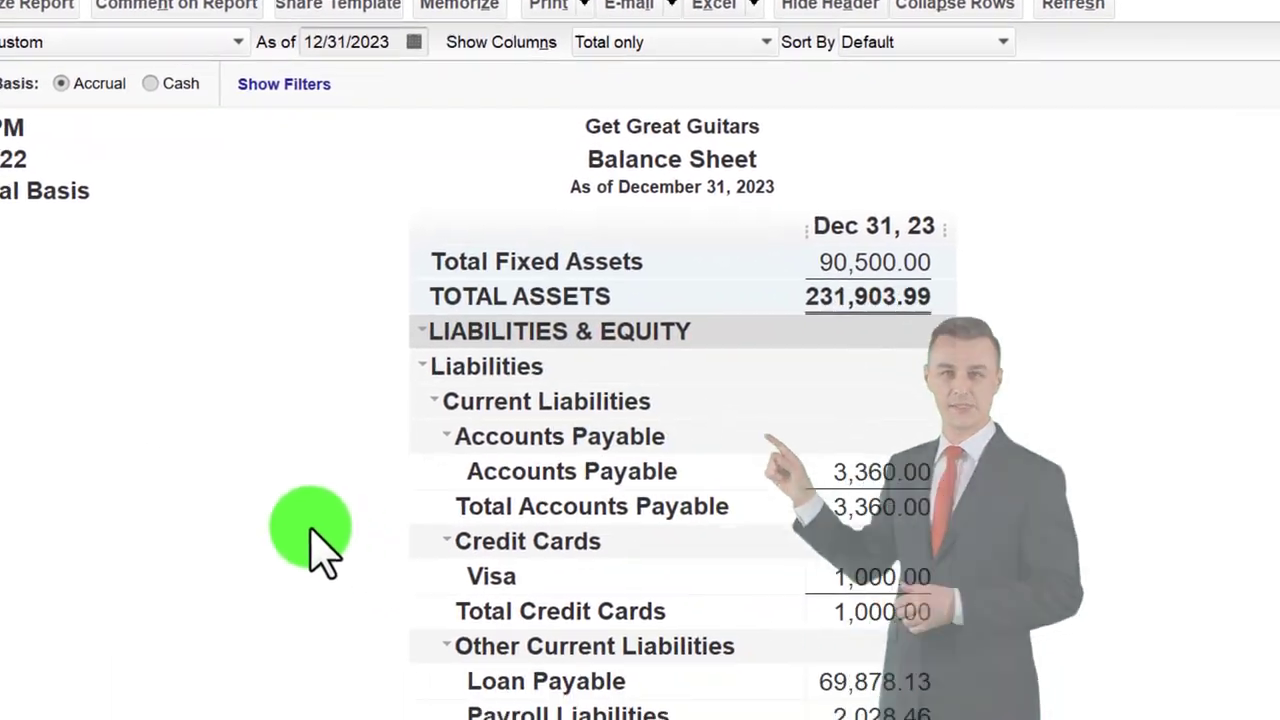
# Open the Unearned Revenue detail, inspect the -100.00 invoice entry, and return to the Balance Sheet.
pyautogui.scroll(-2, 530, 628)
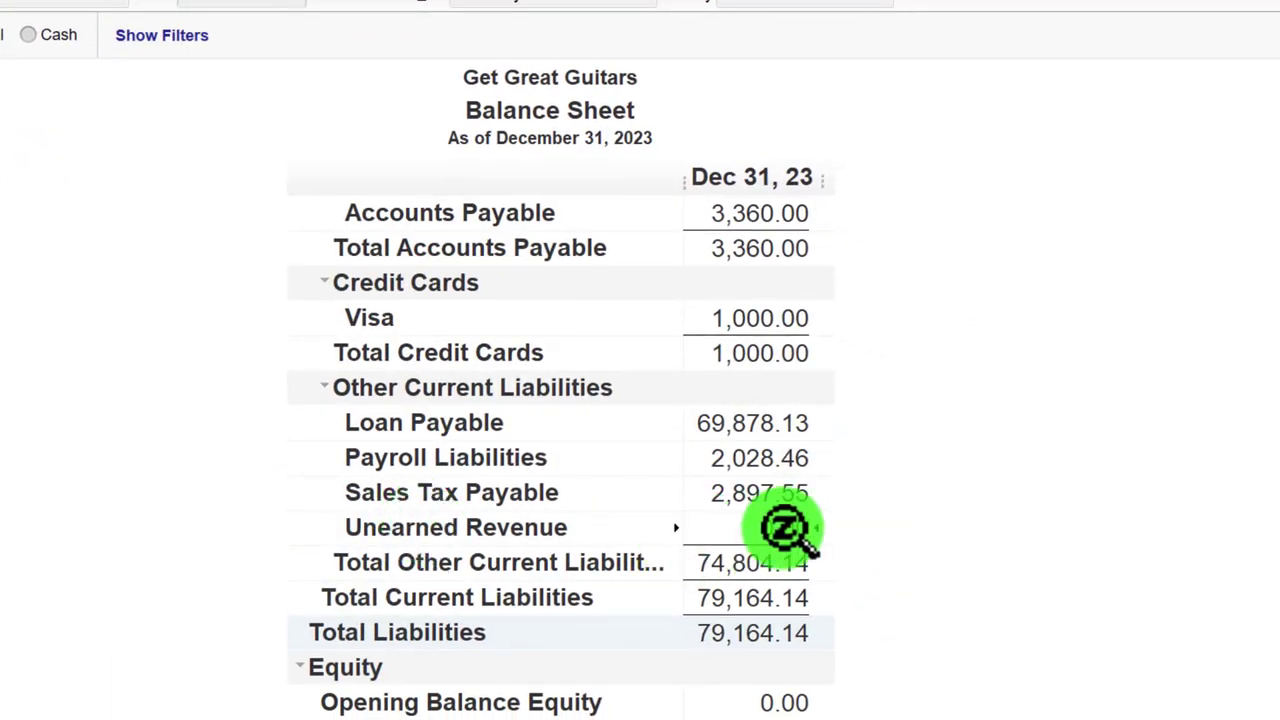
pyautogui.doubleClick(800, 535)
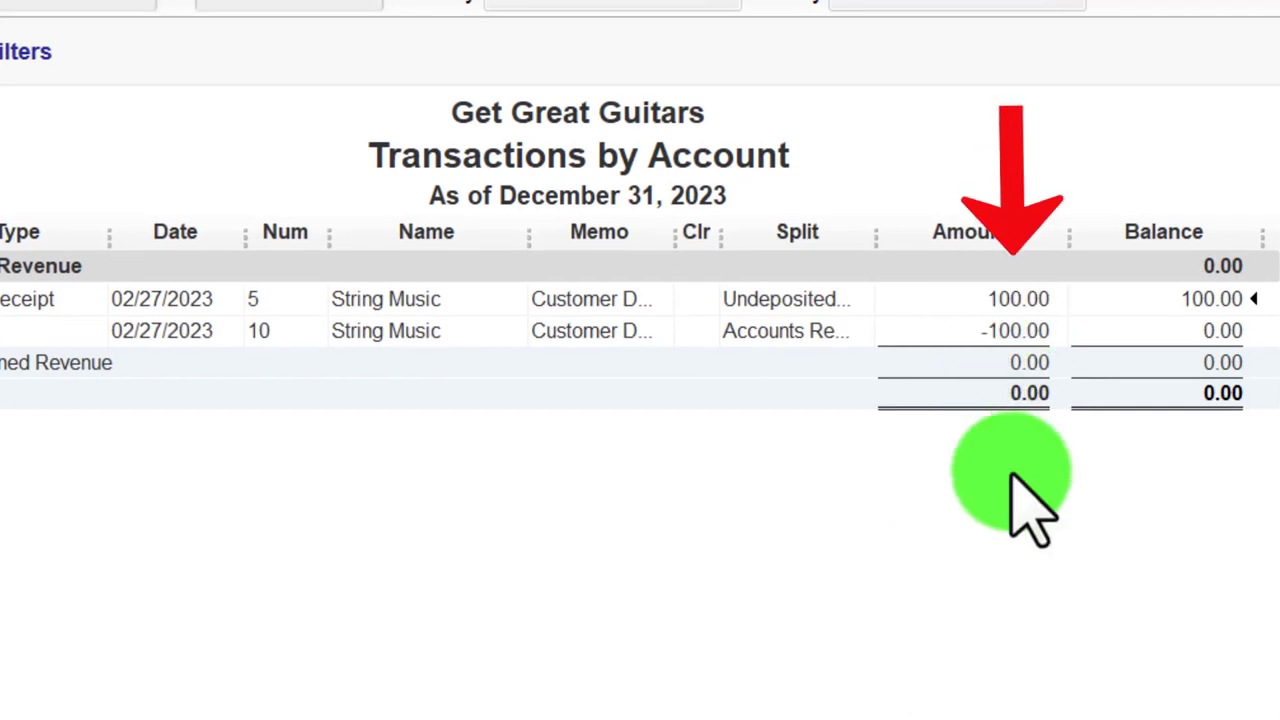
pyautogui.doubleClick(1005, 330)
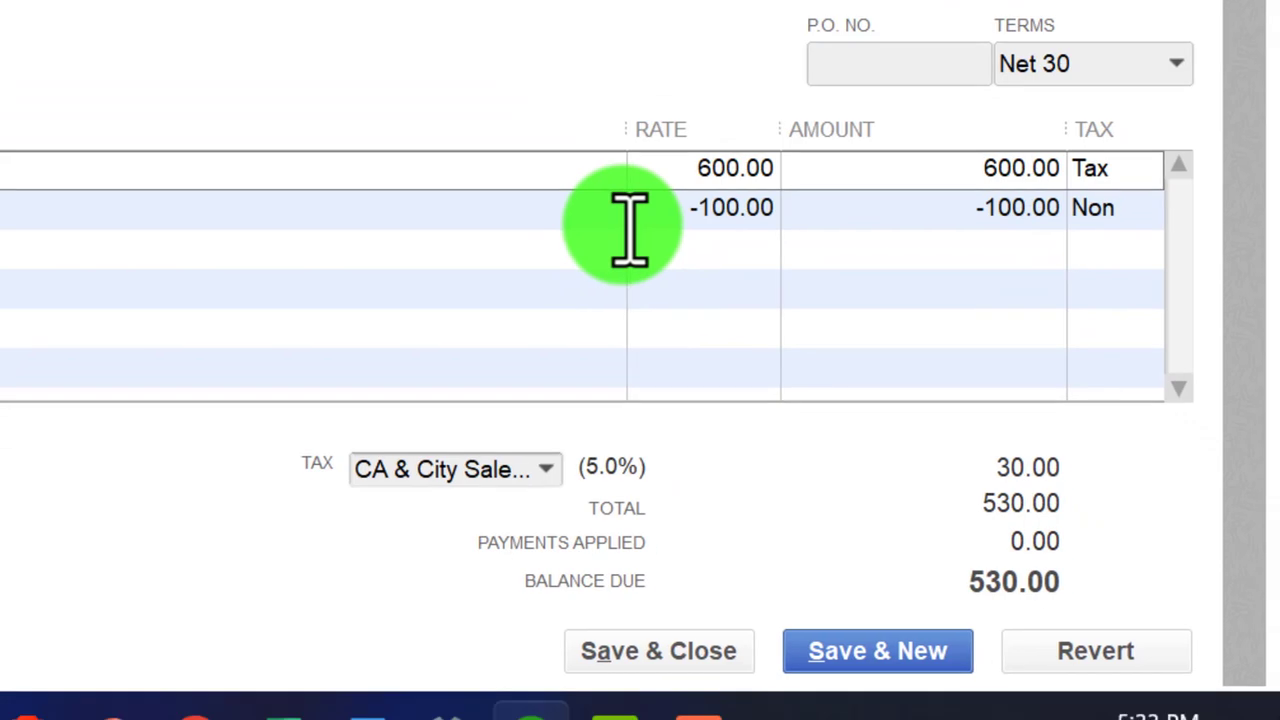
pyautogui.press('Escape')
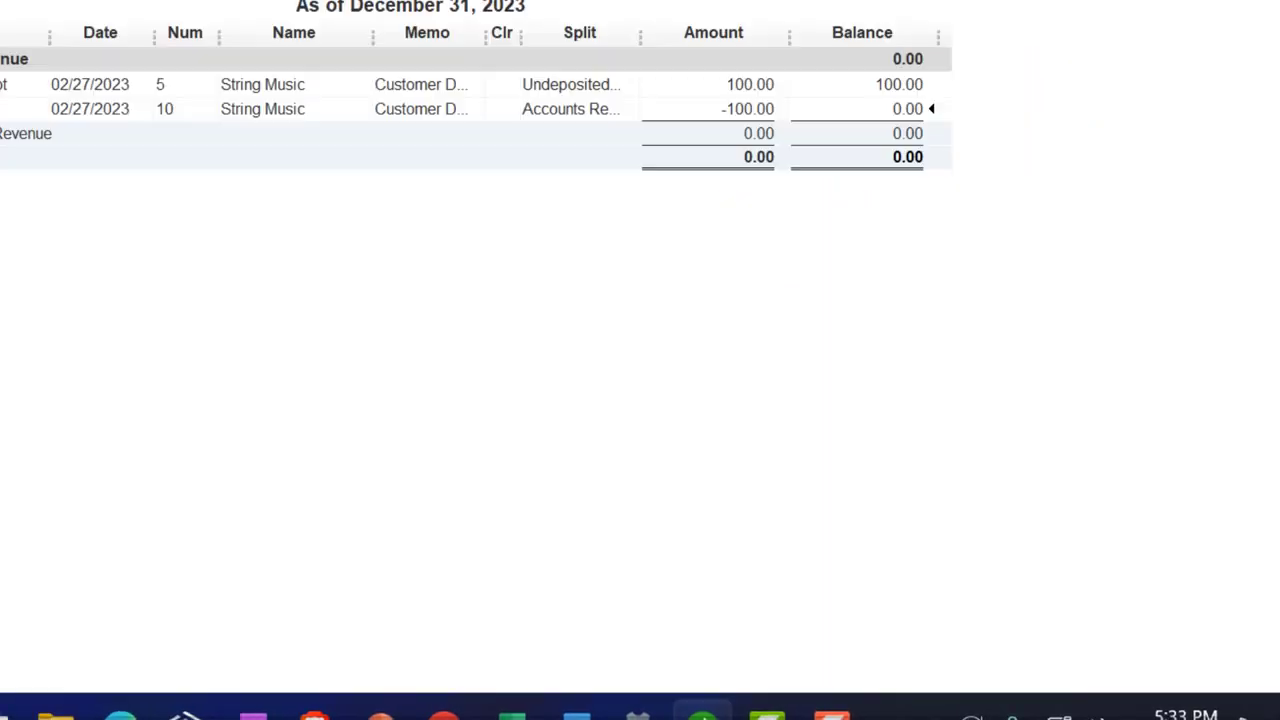
pyautogui.click(1266, 42)
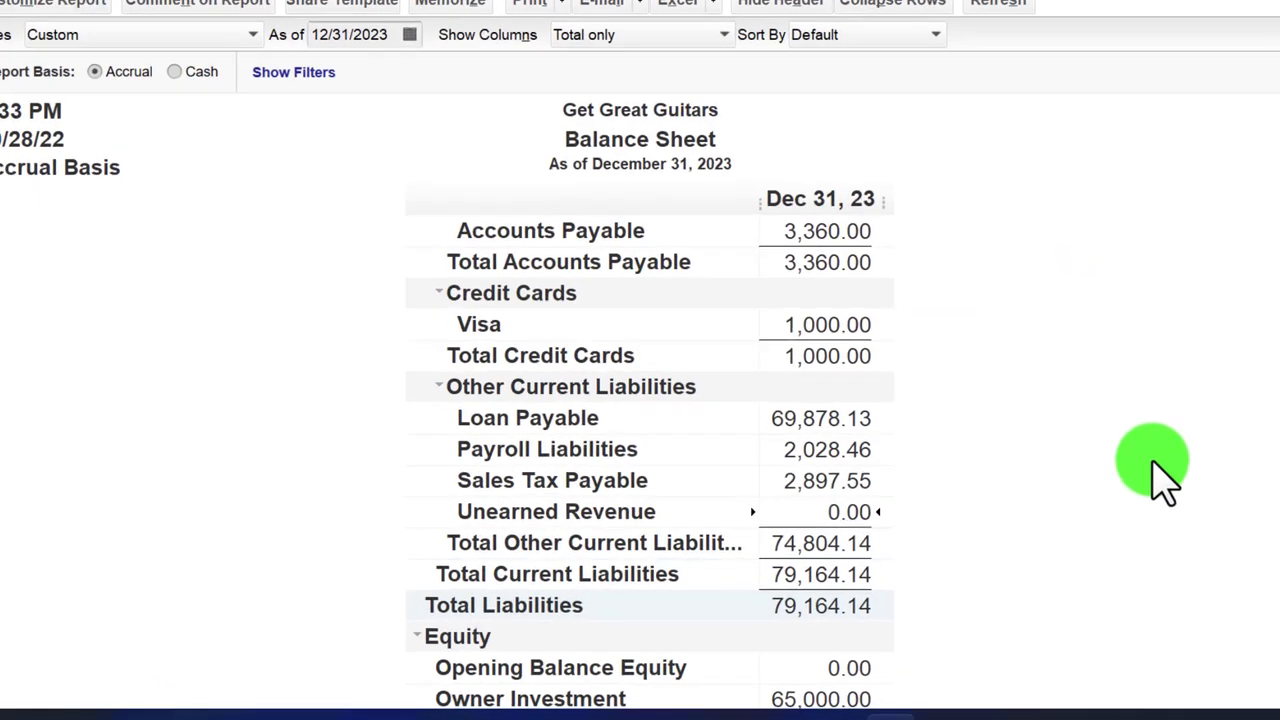
# Review the Sales Tax Payable detail, and check String Music's invoice 10 from the Inventory Asset detail.
pyautogui.doubleClick(868, 425)
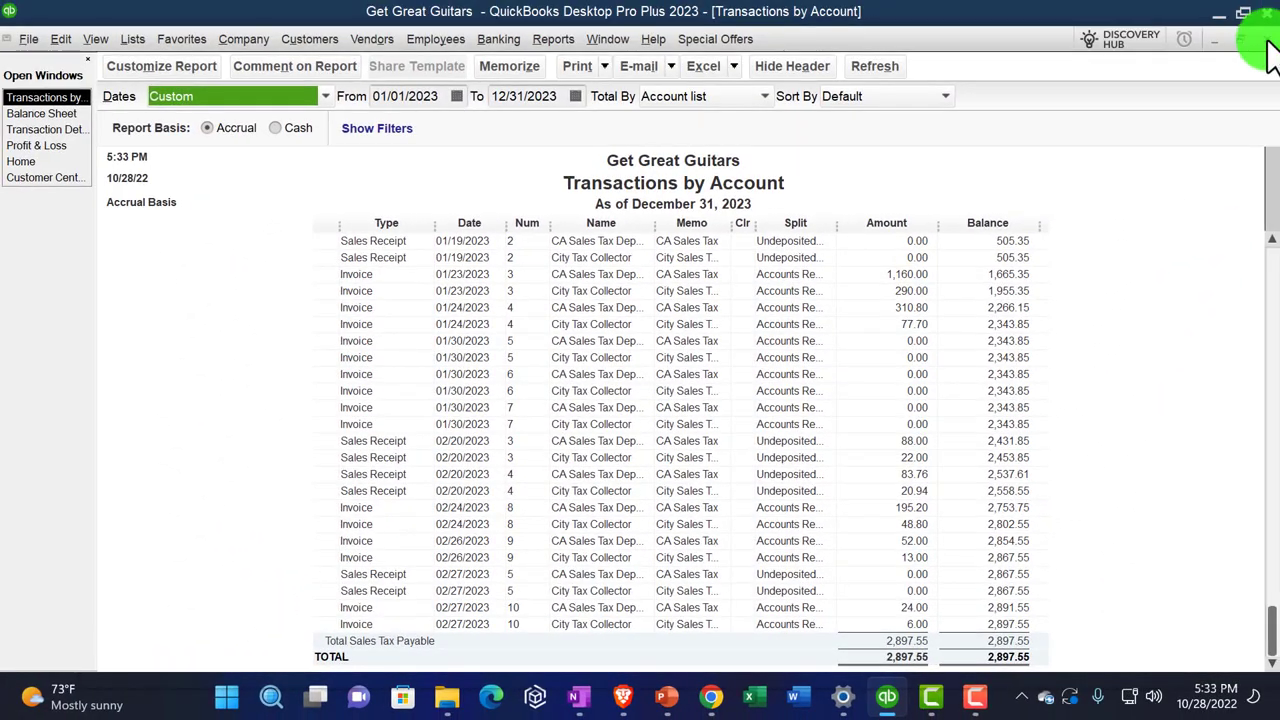
pyautogui.click(1265, 45)
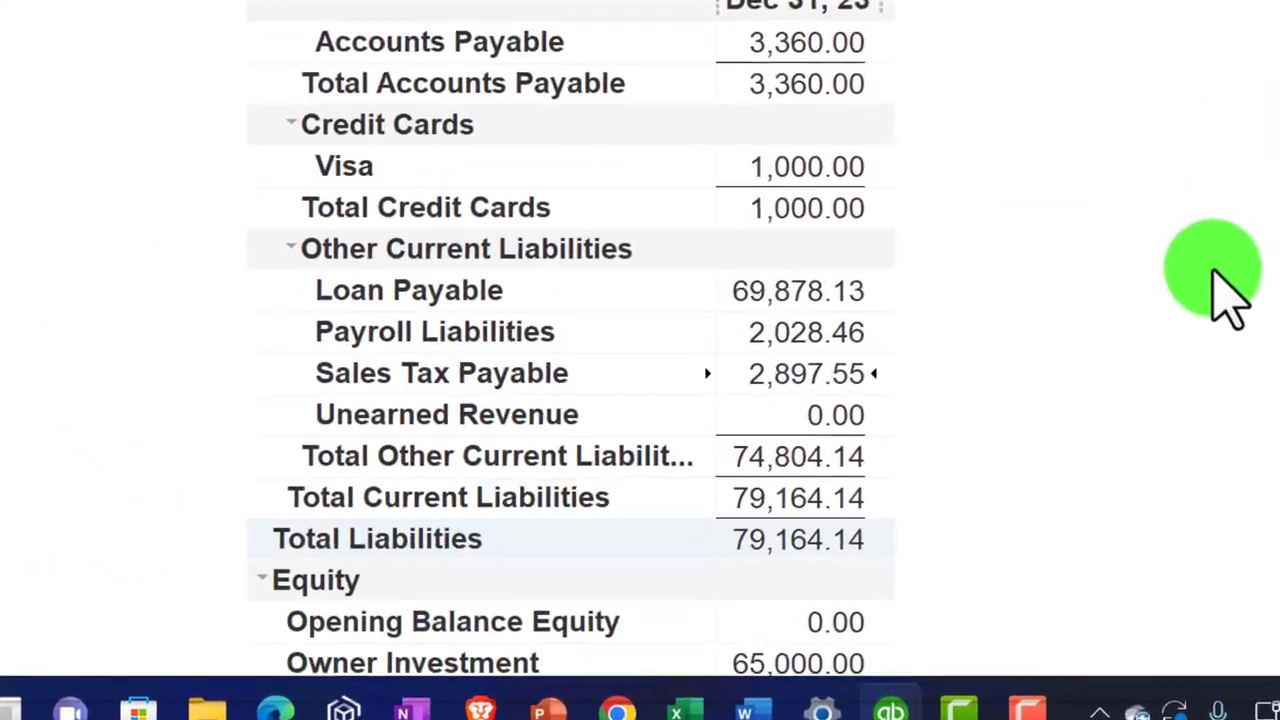
pyautogui.scroll(5, 1105, 431)
pyautogui.scroll(3, 1235, 285)
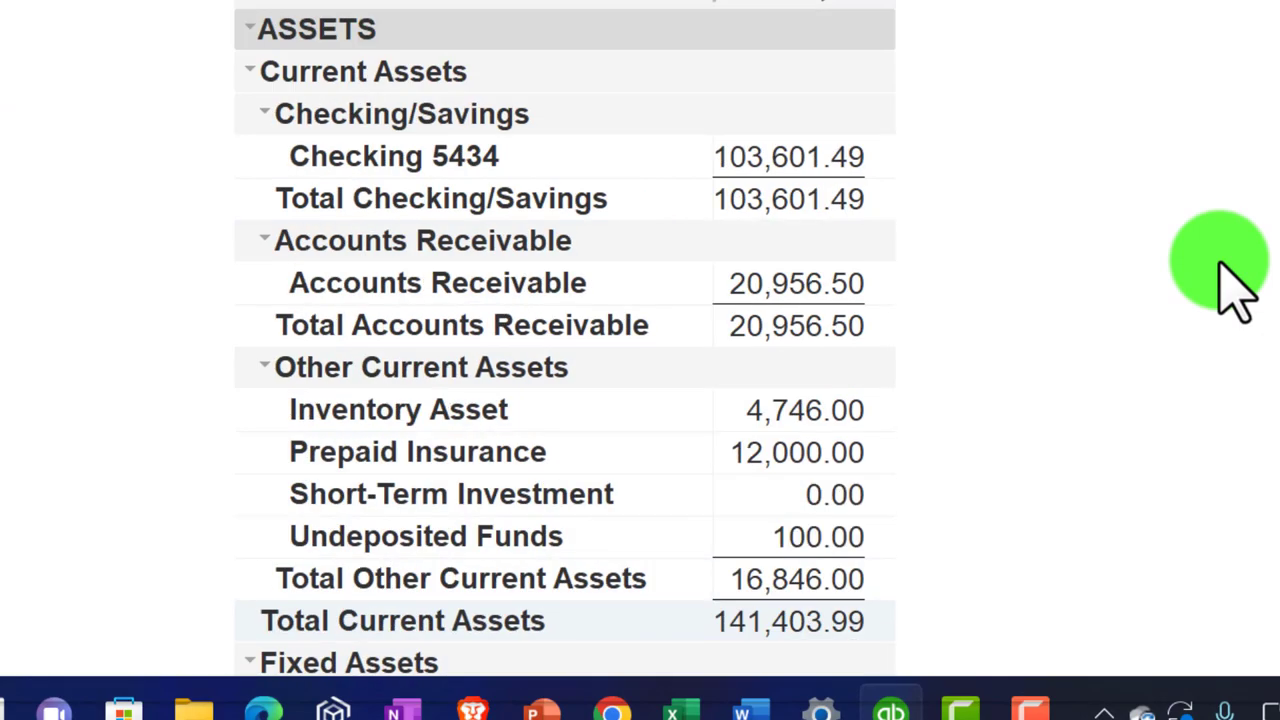
pyautogui.doubleClick(810, 410)
pyautogui.scroll(-2, 877, 429)
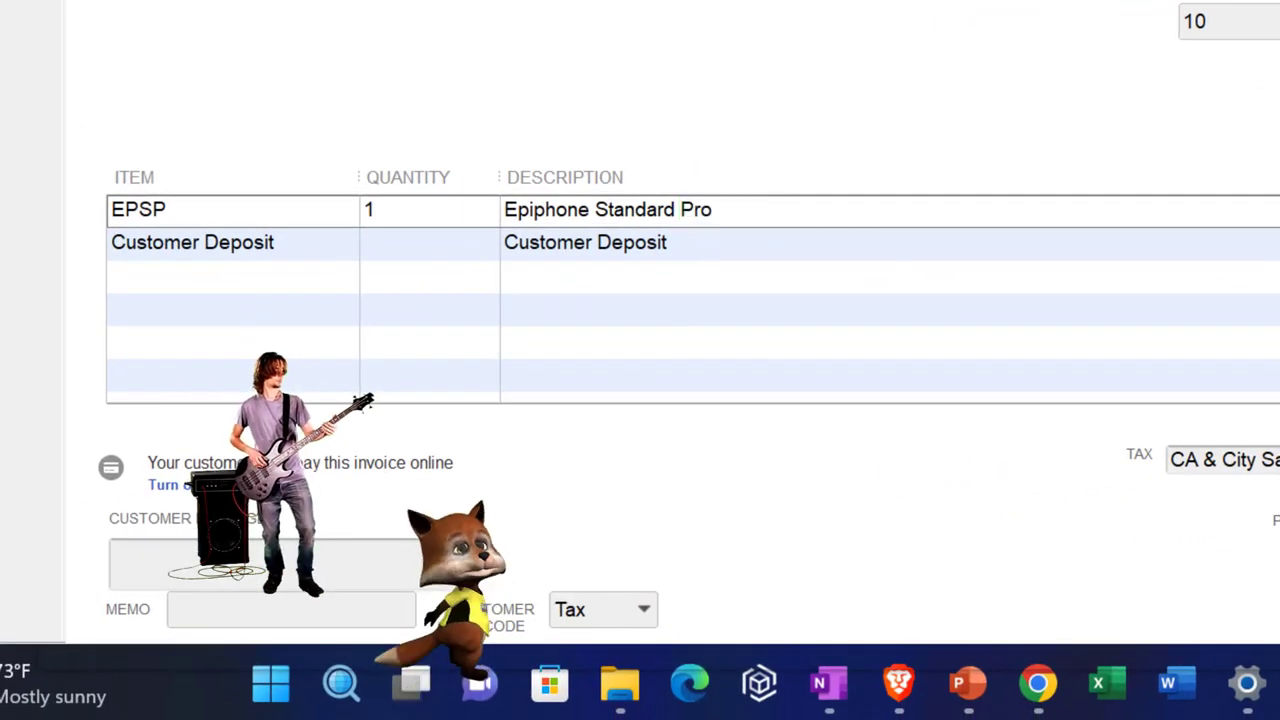
pyautogui.press('Escape')
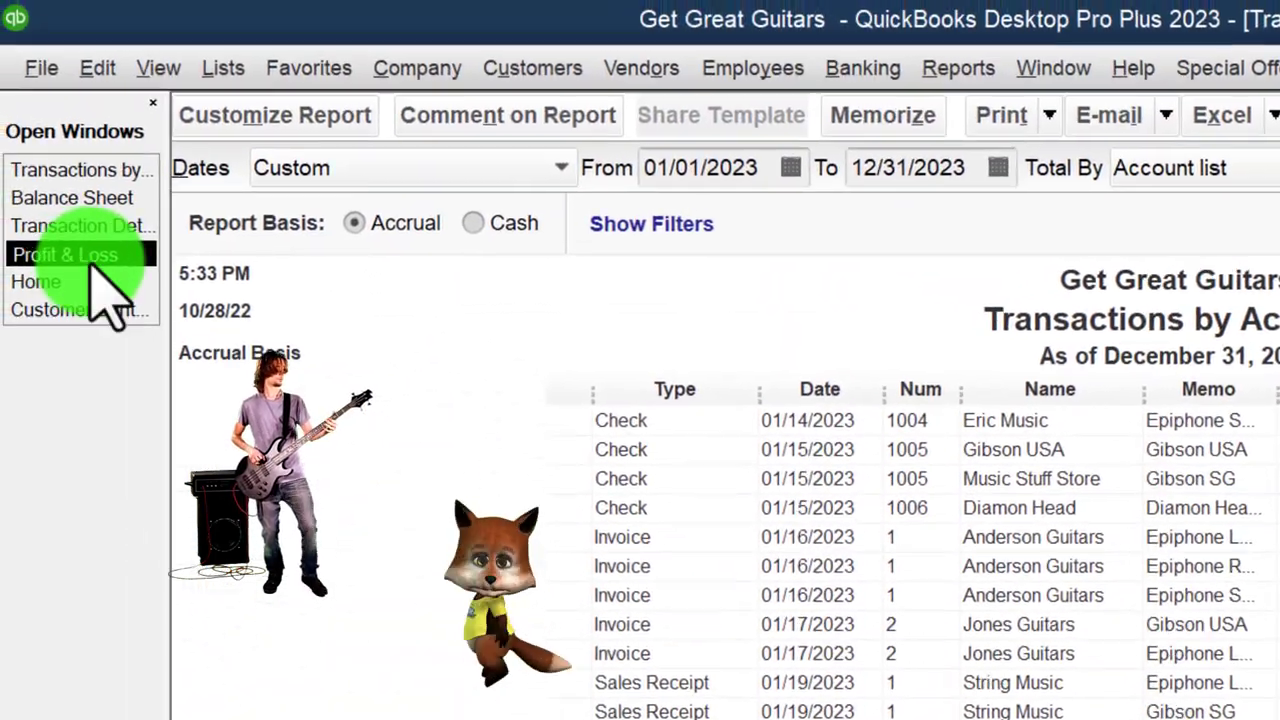
# Examine the Cost of Goods Sold transactions from the Profit & Loss and return to the Balance Sheet.
pyautogui.click(90, 250)
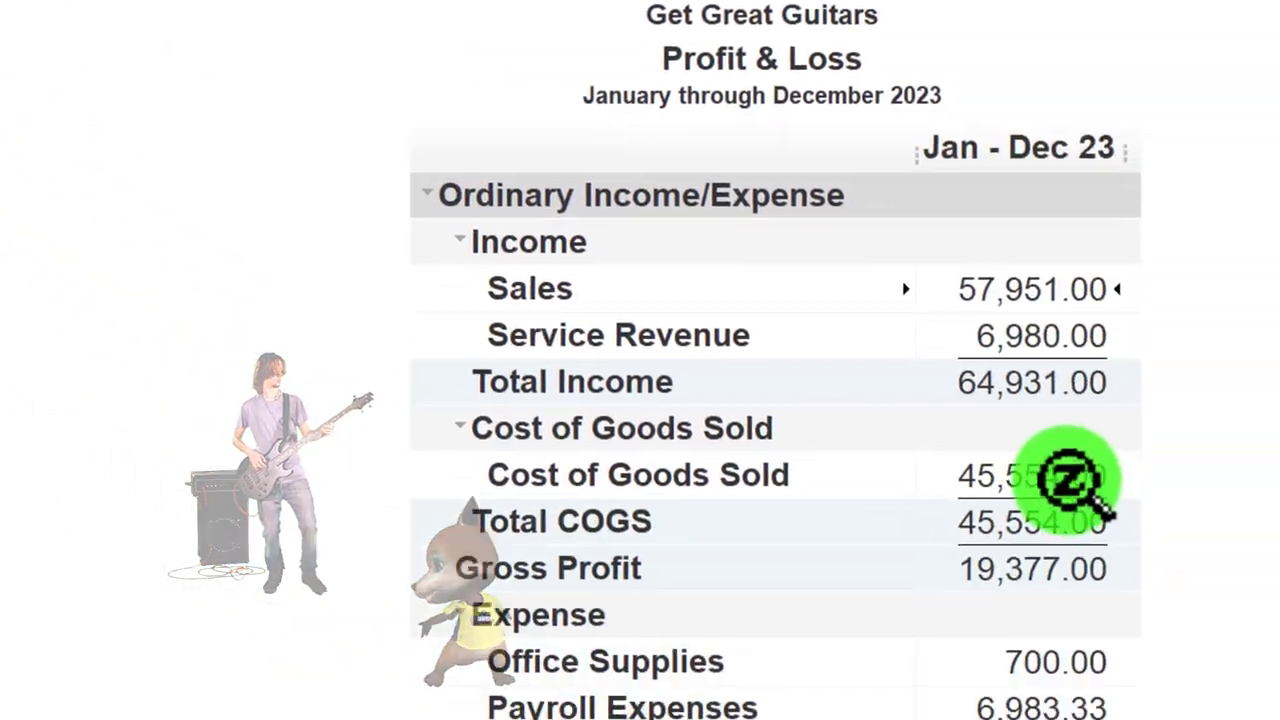
pyautogui.doubleClick(1077, 477)
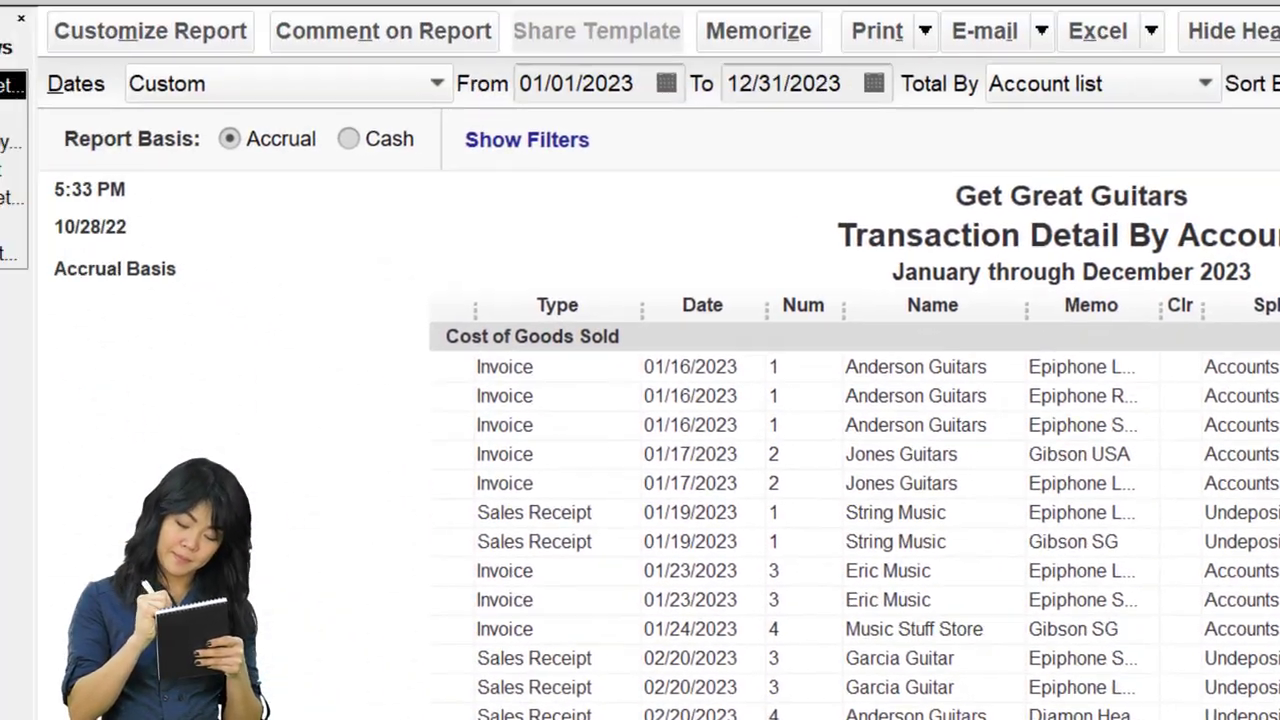
pyautogui.click(63, 170)
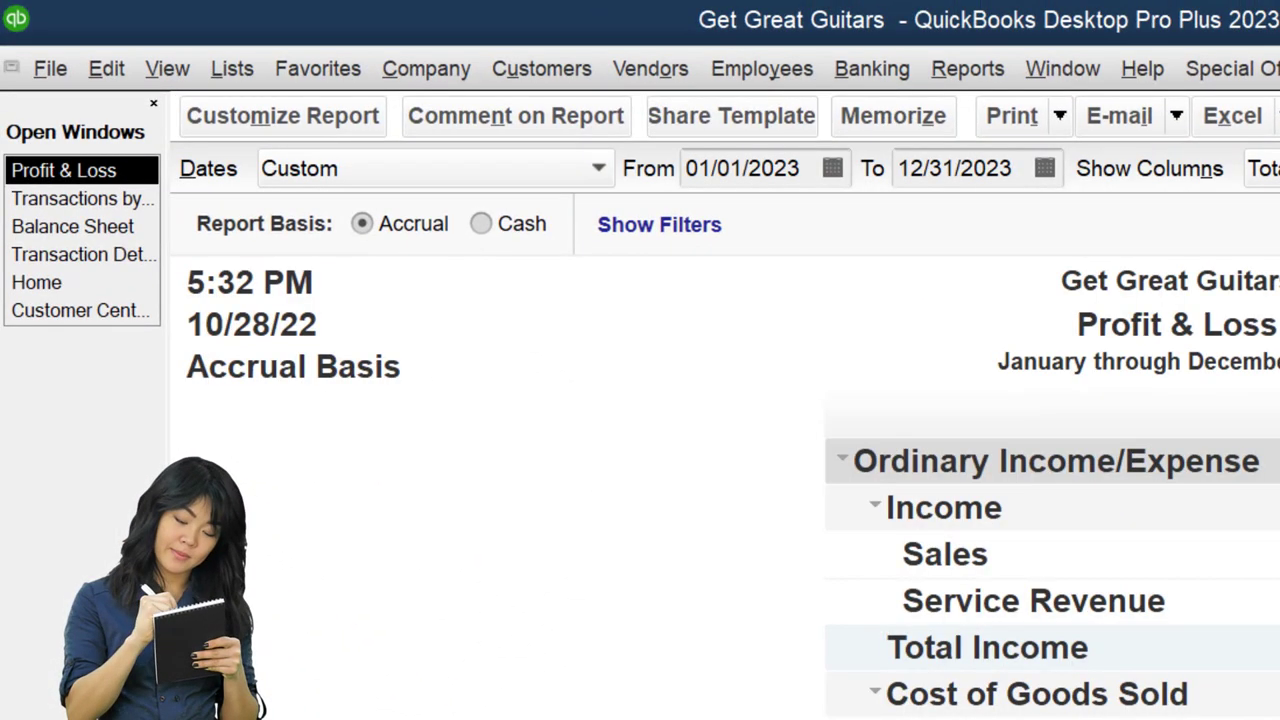
pyautogui.click(80, 226)
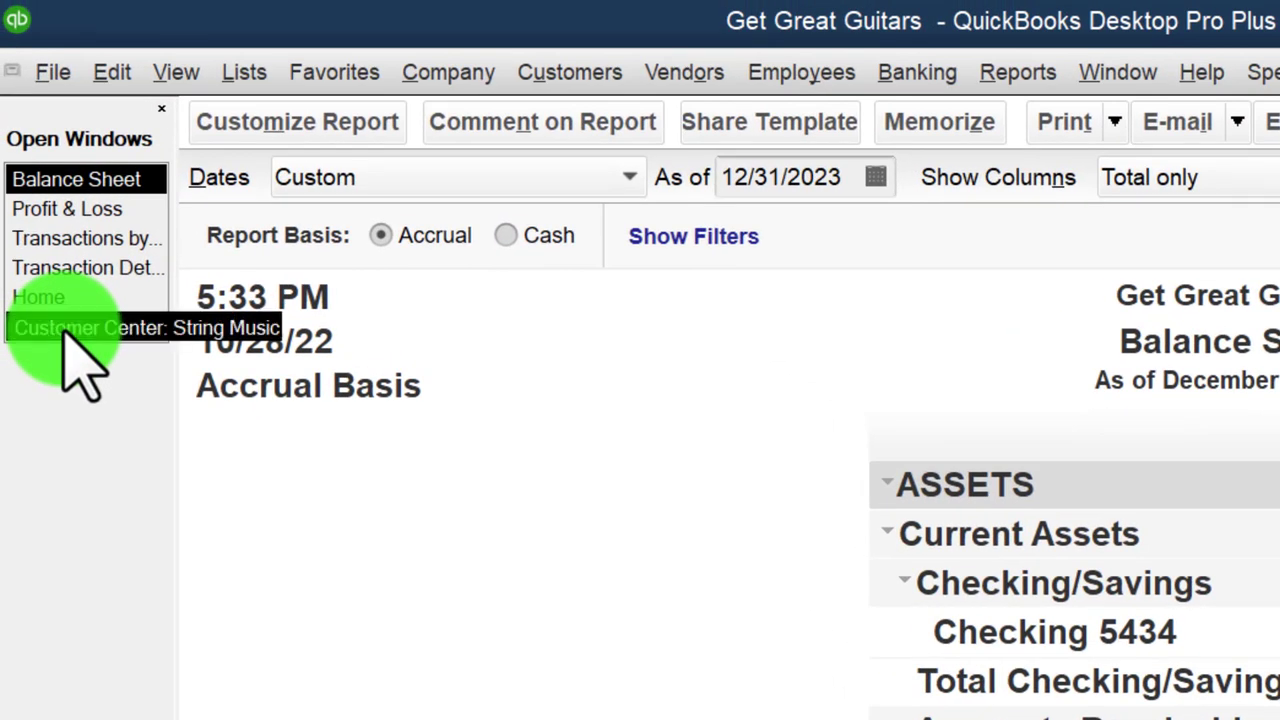
# In the Customer Center, inspect String Music's deposit sales receipt and invoice 10 entries, and display Anderson Guitars' transactions.
pyautogui.click(66, 330)
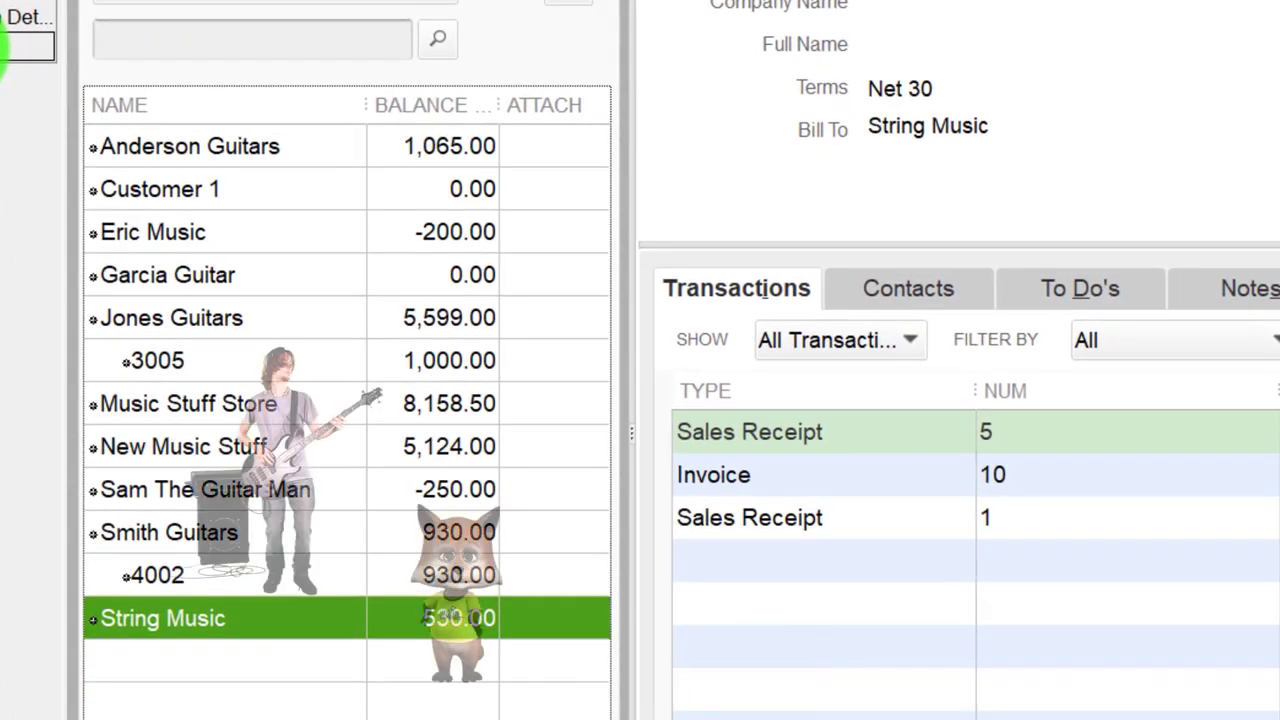
pyautogui.click(928, 463)
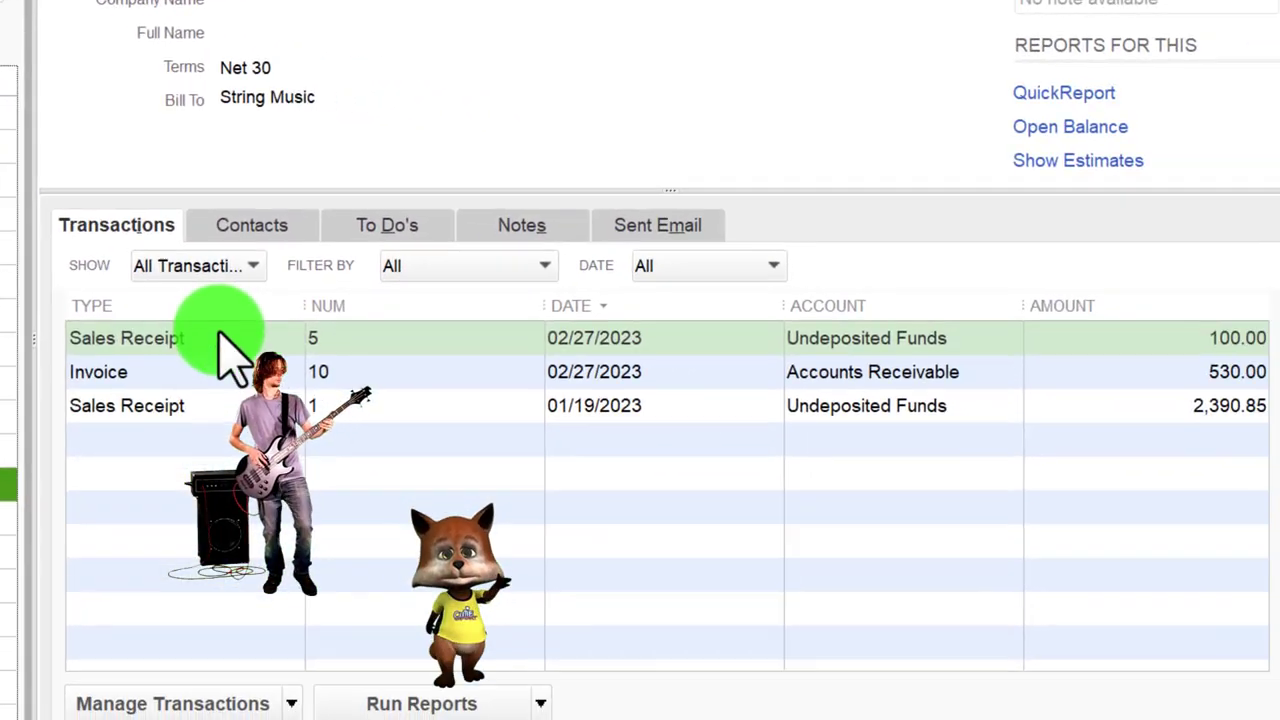
pyautogui.click(875, 436)
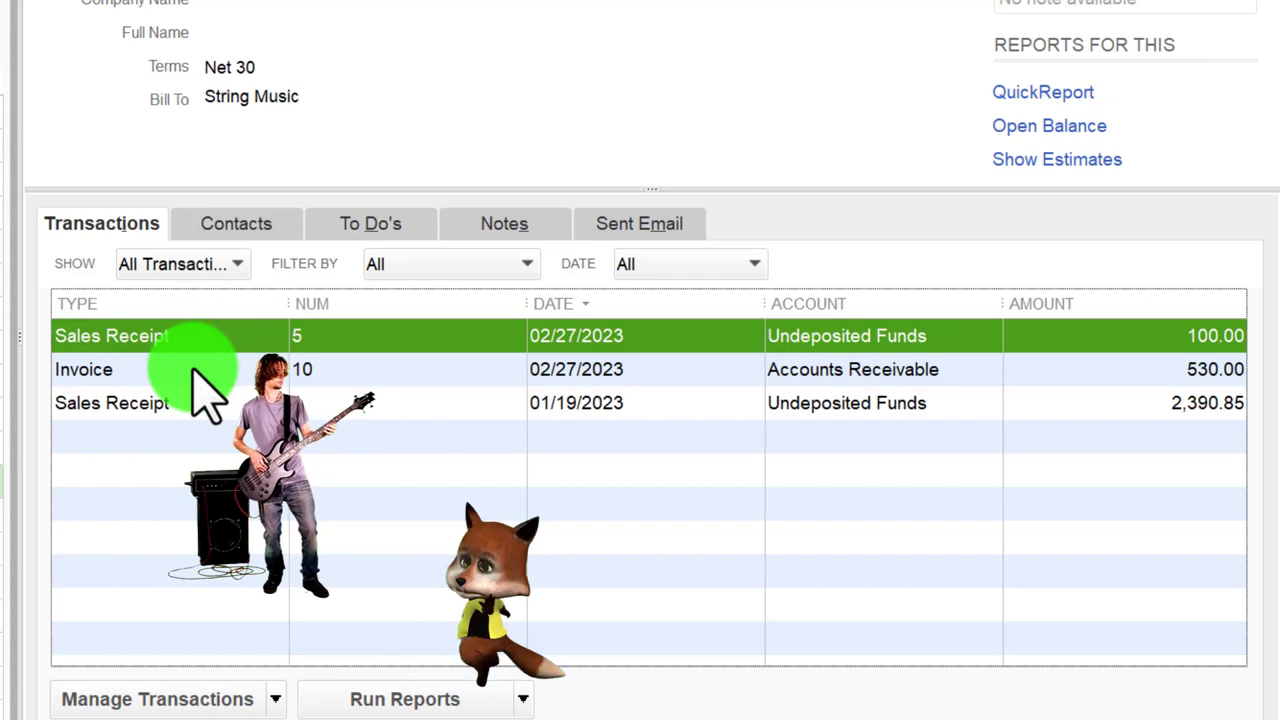
pyautogui.doubleClick(196, 369)
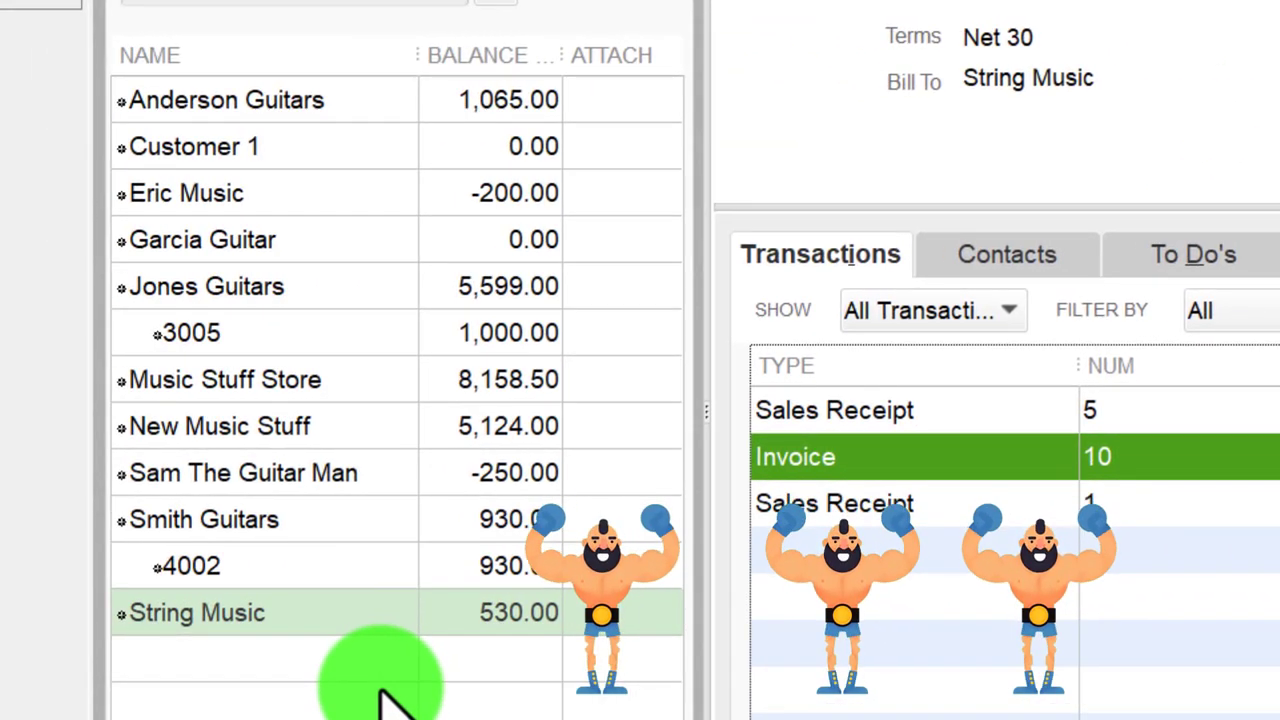
pyautogui.click(272, 98)
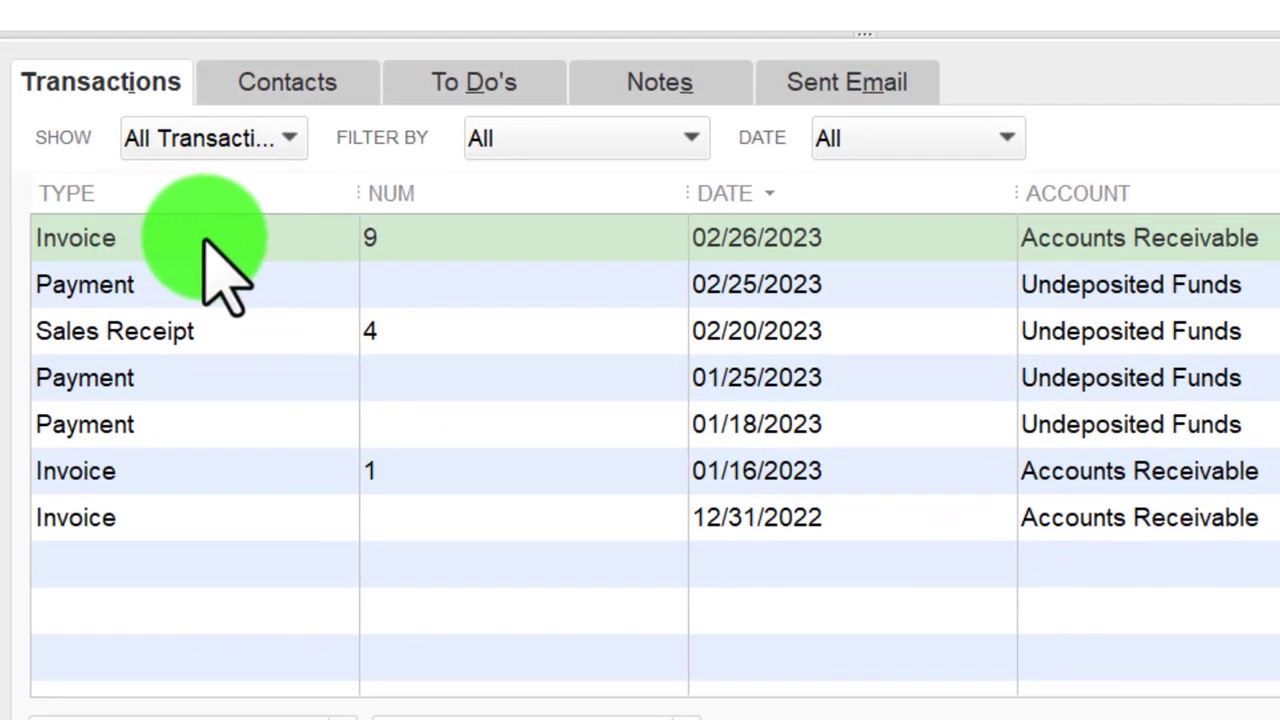
# Open Anderson Guitars' invoice 9 dated 02/26/2023 to inspect it, and return to the customer's transaction list.
pyautogui.doubleClick(205, 240)
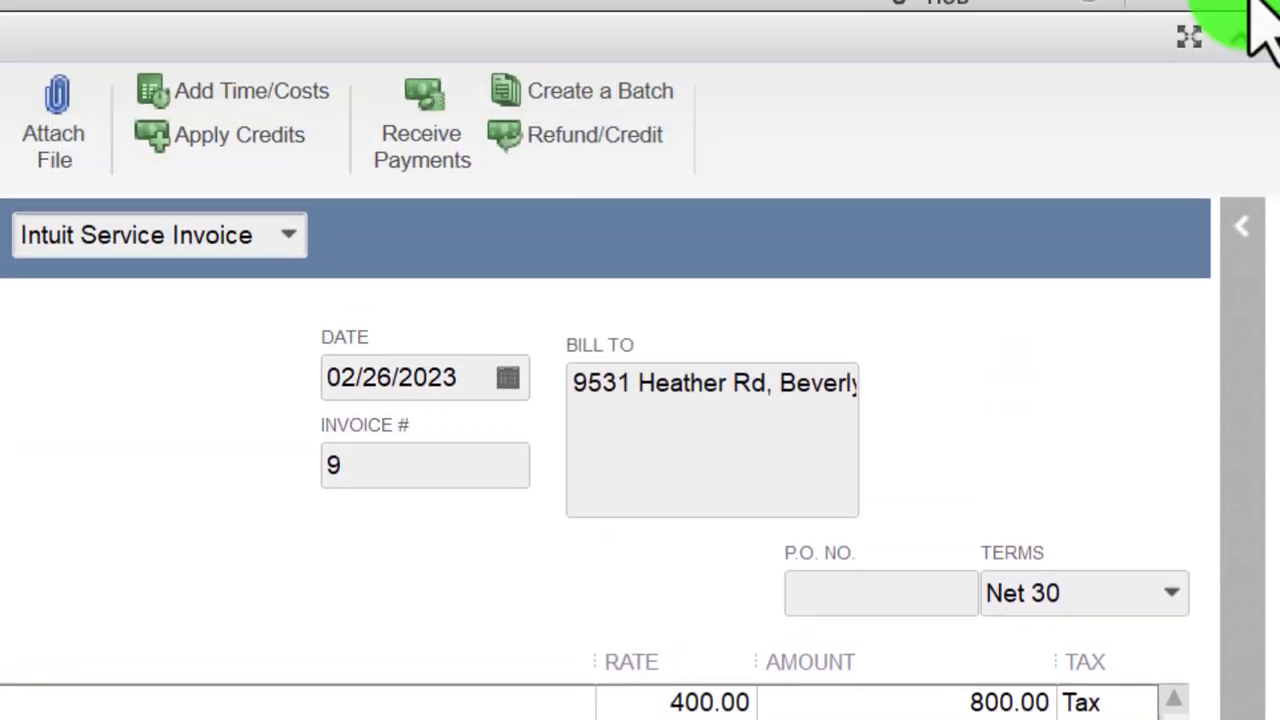
pyautogui.click(1250, 18)
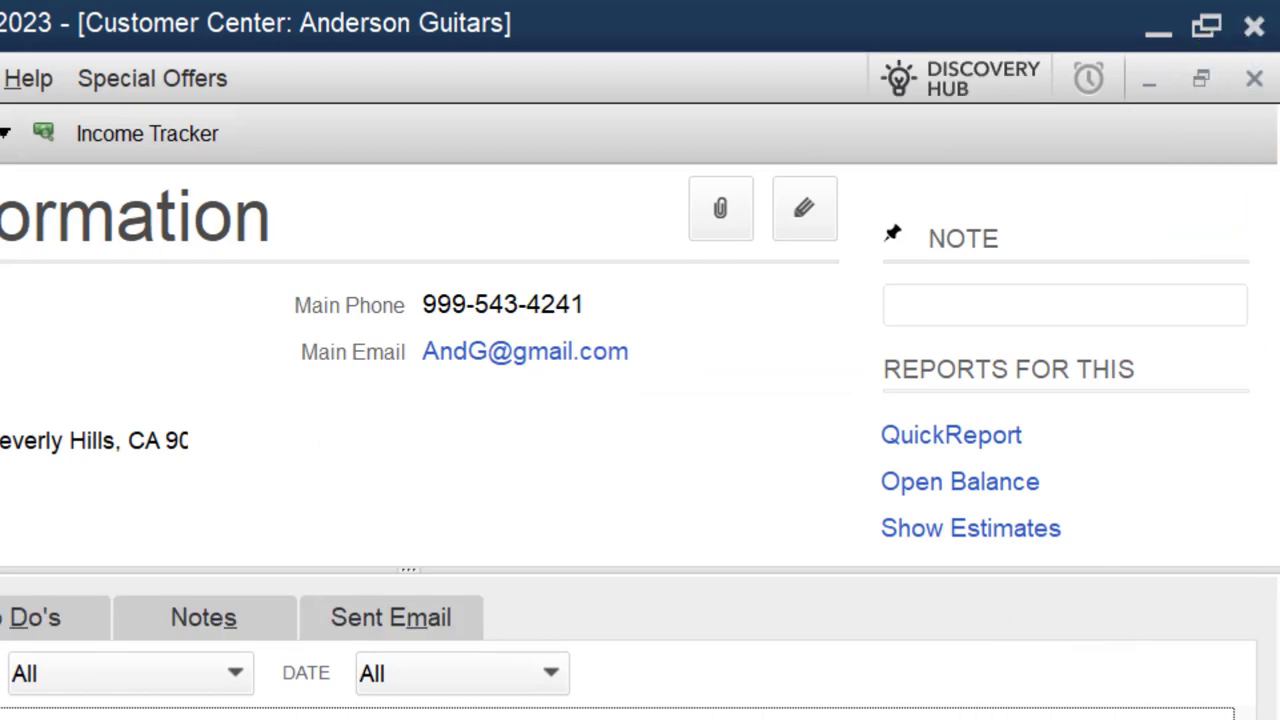
pyautogui.click(0, 719)
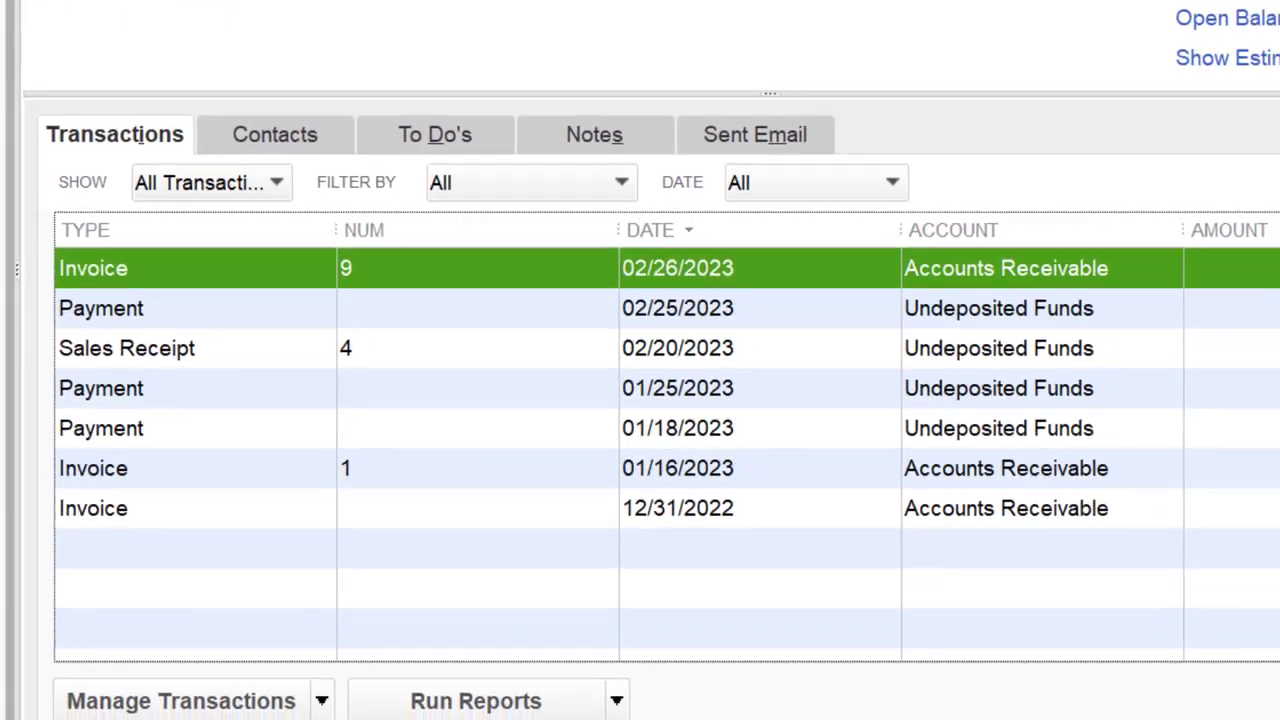
pyautogui.click(1279, 245)
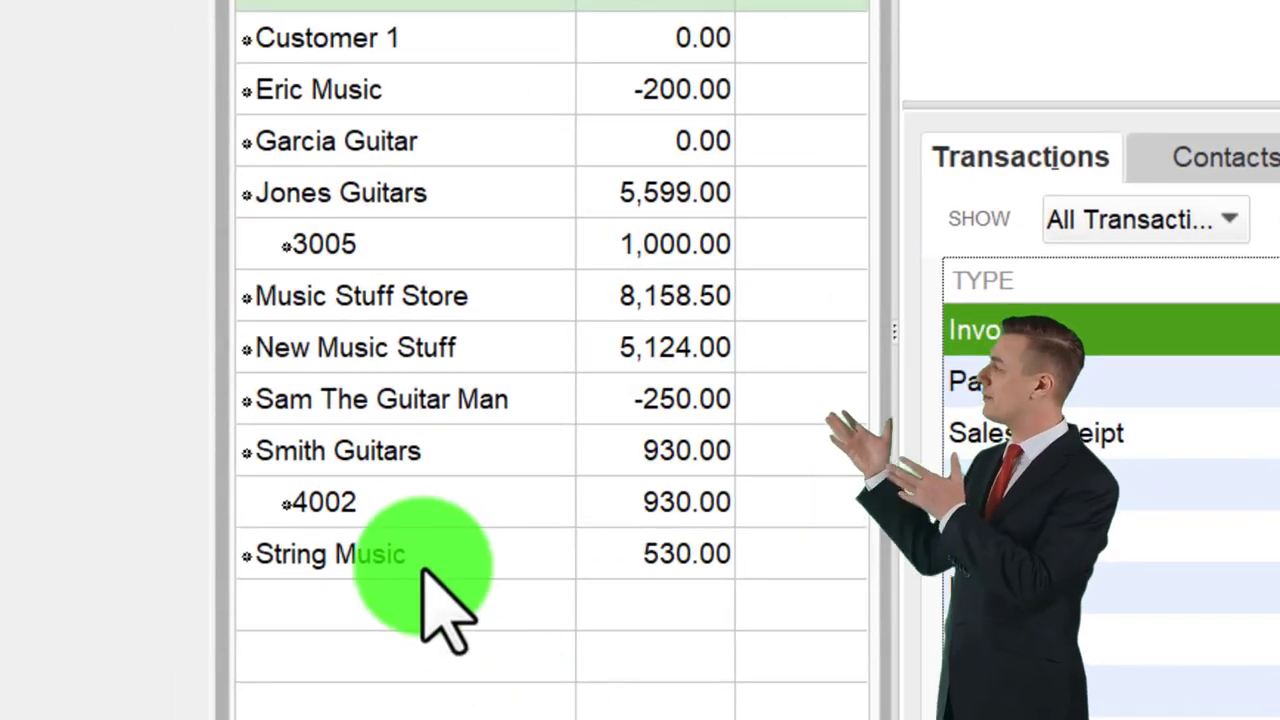
# Display String Music's transactions, inspect invoice 10 with its customer deposit line, and close the invoice.
pyautogui.click(420, 560)
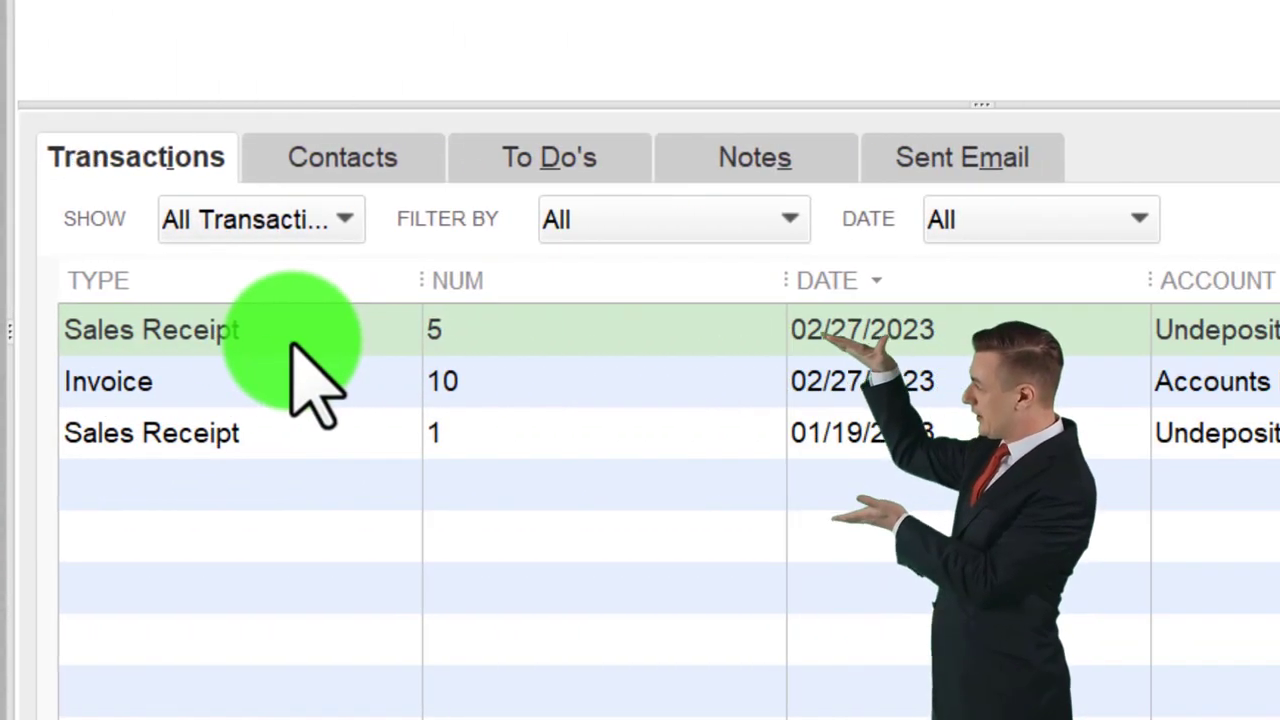
pyautogui.doubleClick(274, 382)
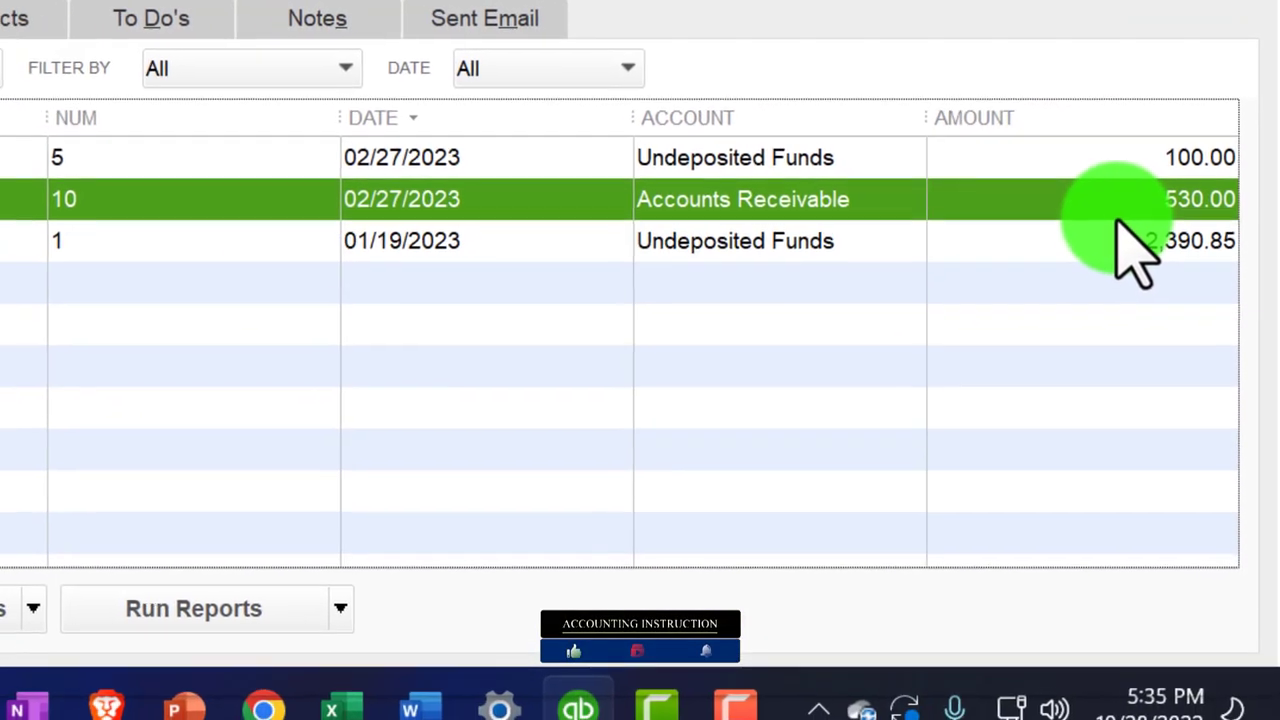
pyautogui.doubleClick(1082, 203)
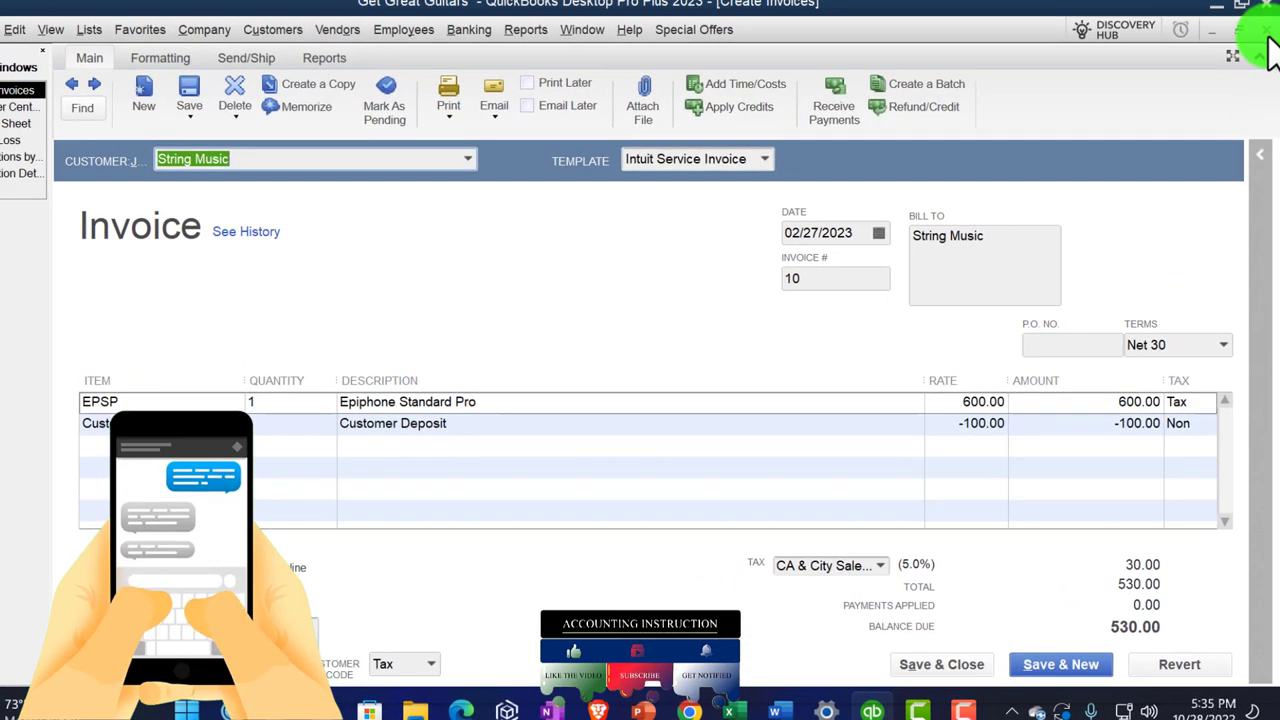
pyautogui.click(1264, 32)
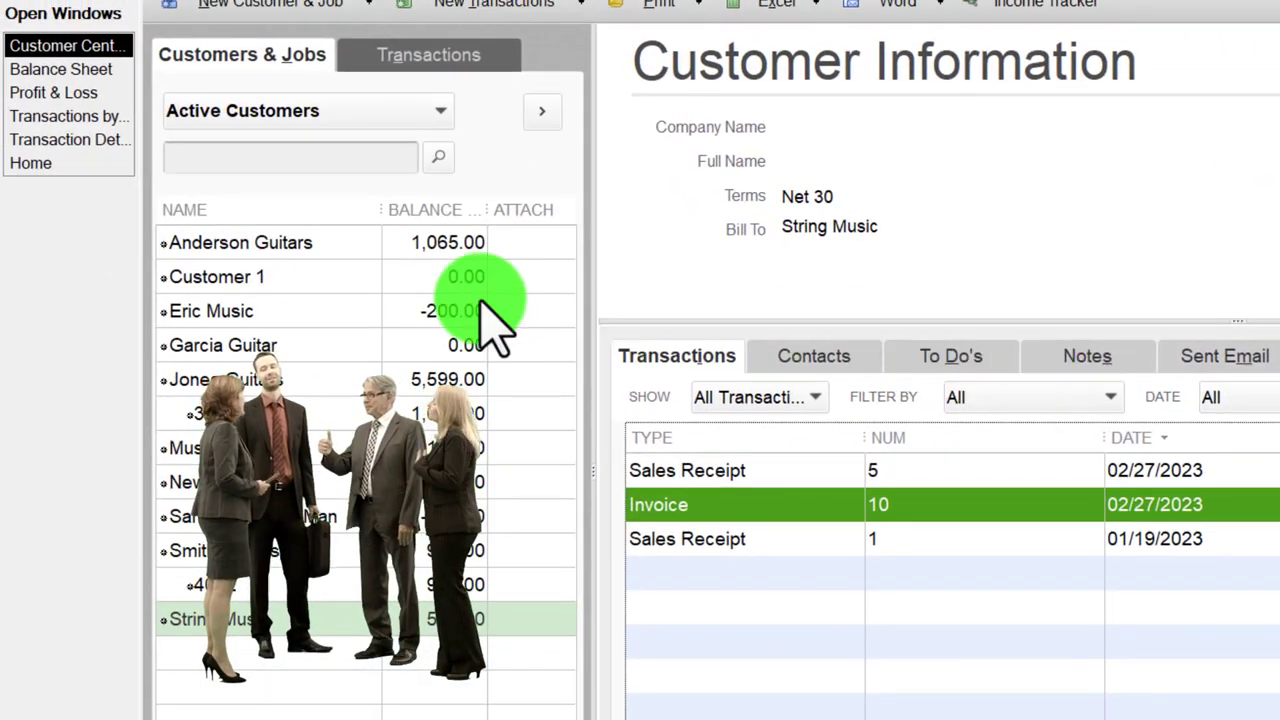
# Compare the transaction lists of Anderson Guitars, String Music, Eric Music and Sam The Guitar Man.
pyautogui.click(368, 252)
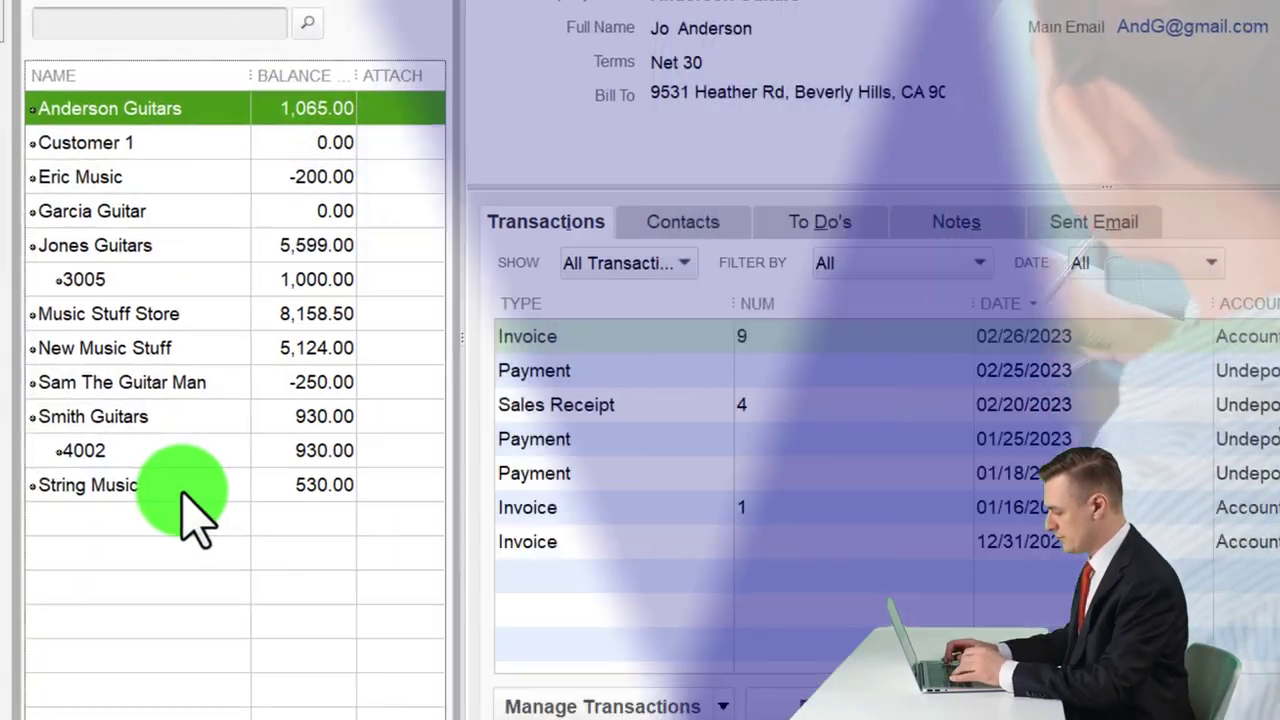
pyautogui.click(180, 488)
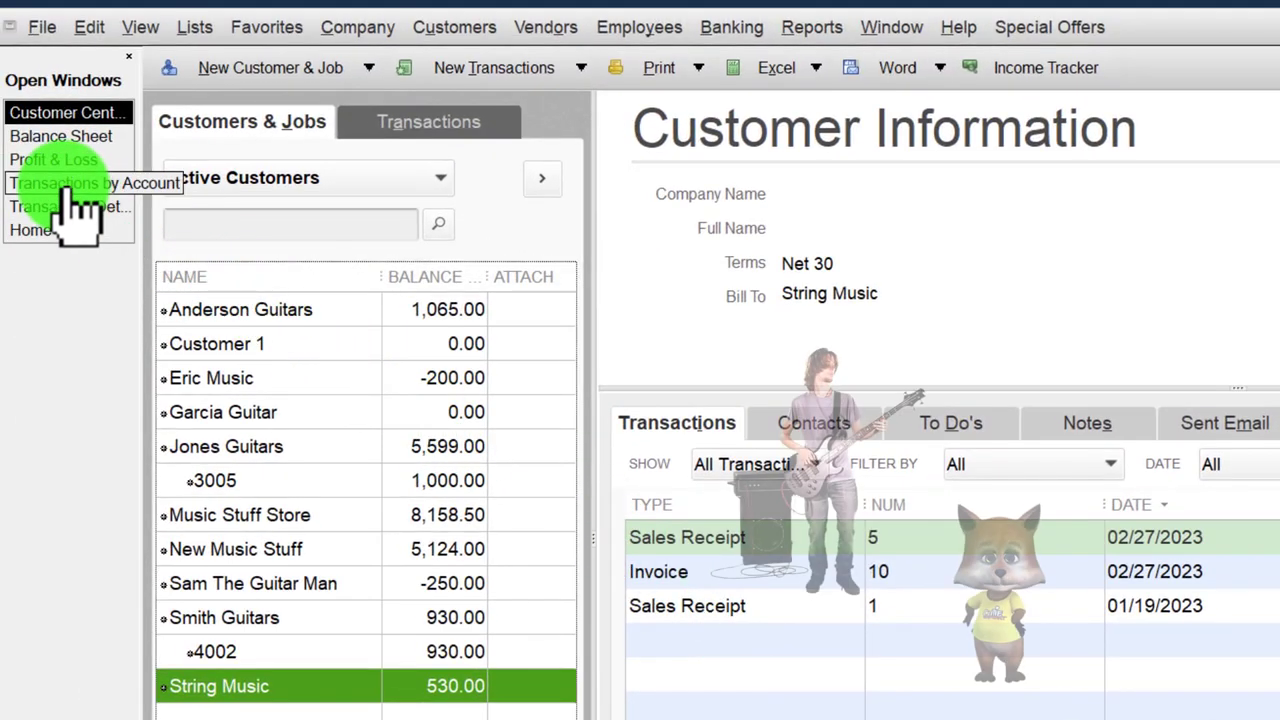
pyautogui.click(276, 380)
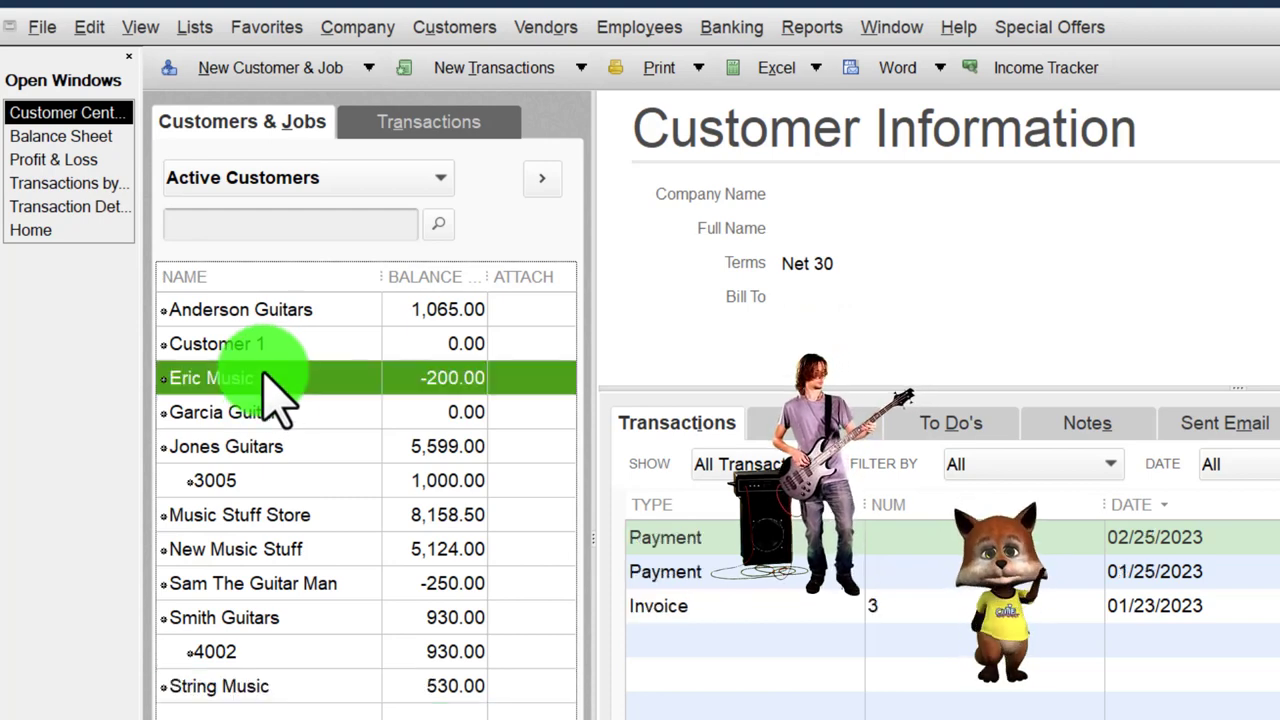
pyautogui.click(300, 585)
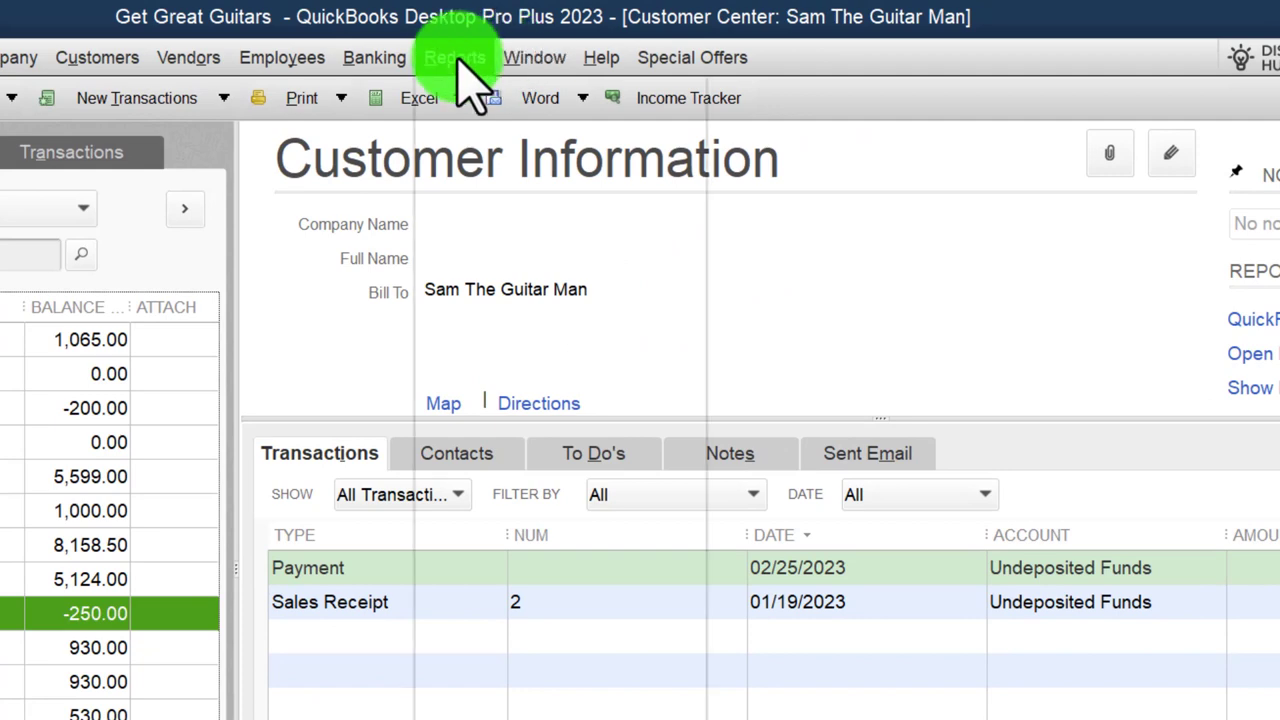
# Run the Trial Balance report for the period from 01/01/2023 to 12/31/2023.
pyautogui.click(448, 55)
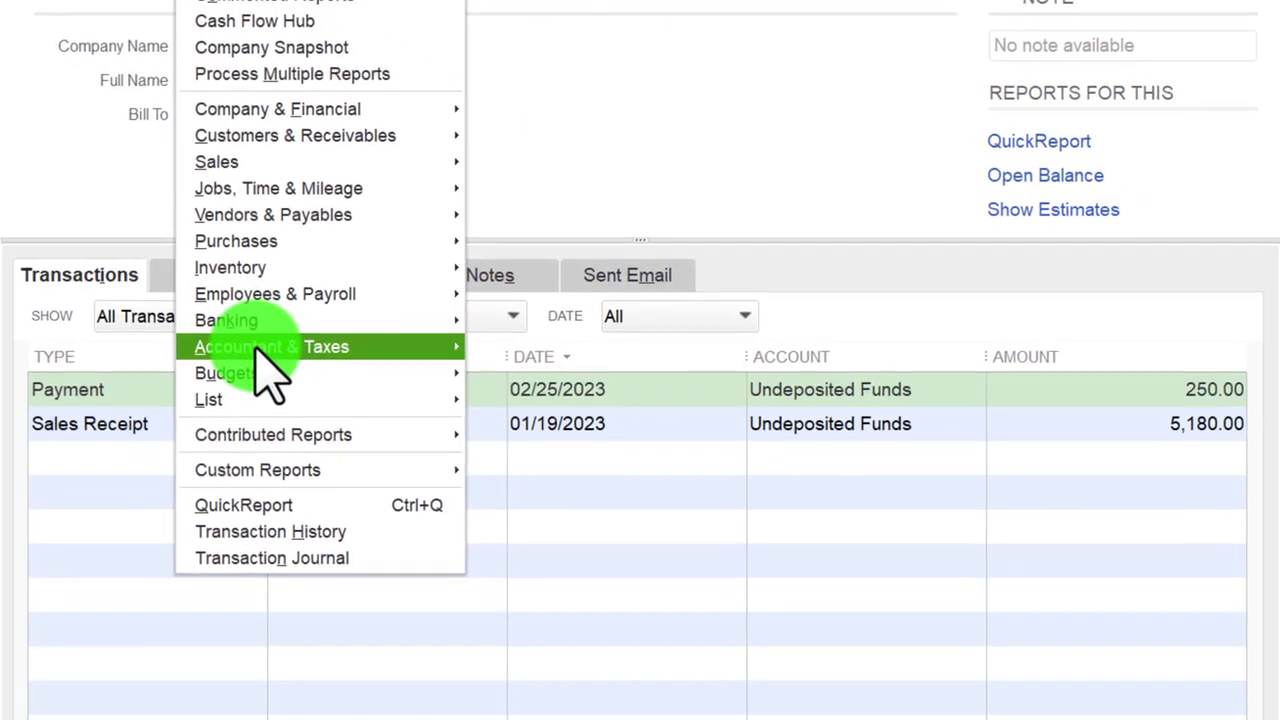
pyautogui.moveTo(405, 450)
pyautogui.click(512, 350)
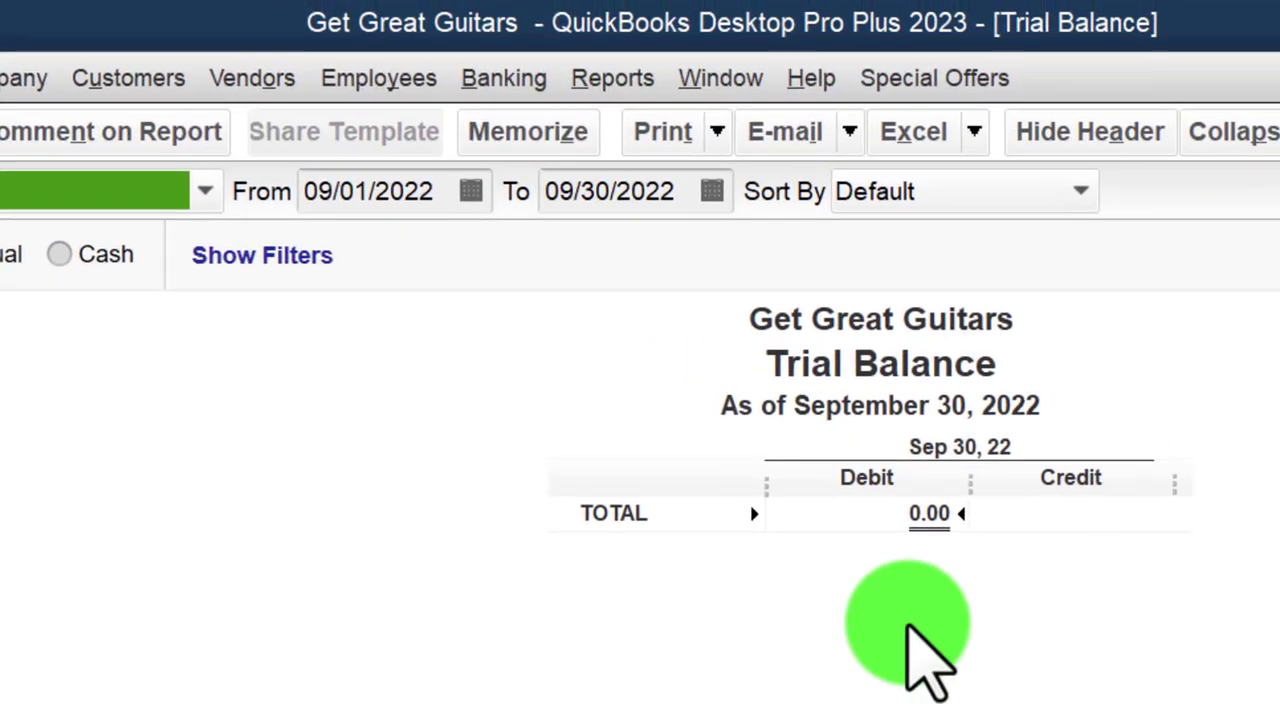
pyautogui.press('Tab')
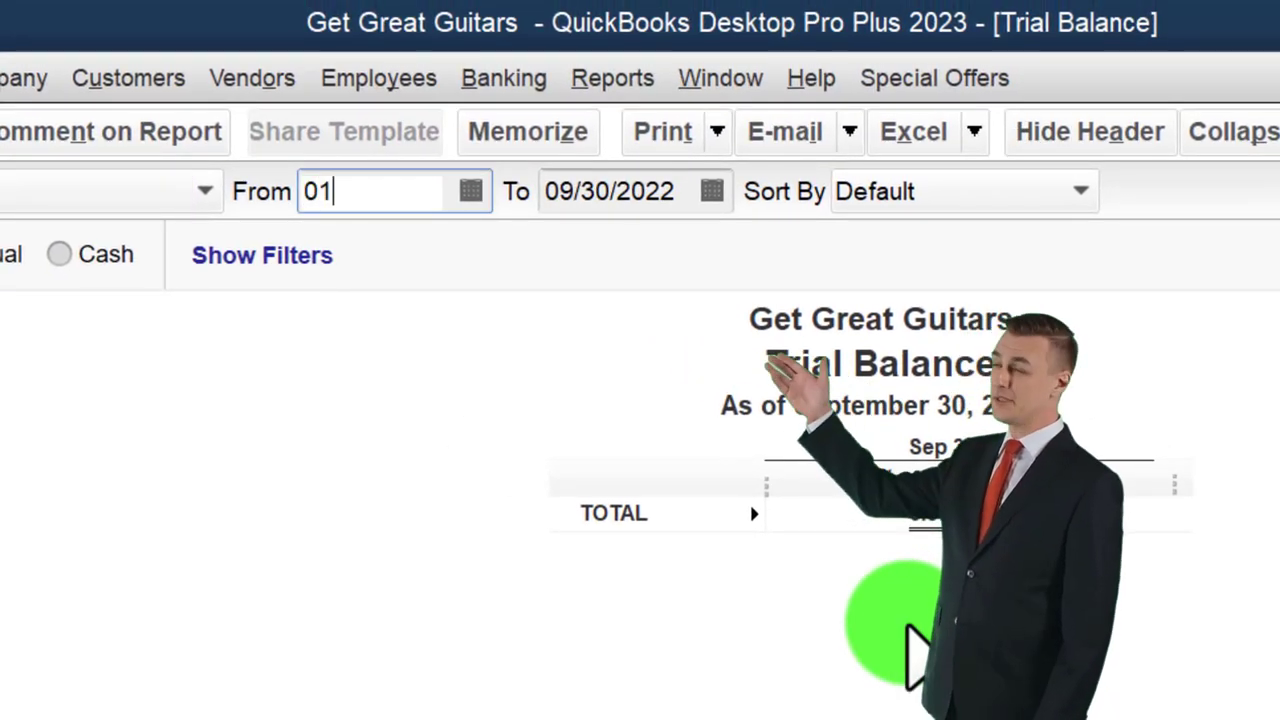
pyautogui.write('01/01/2023')
pyautogui.press('Tab')
pyautogui.write('12/31/2023')
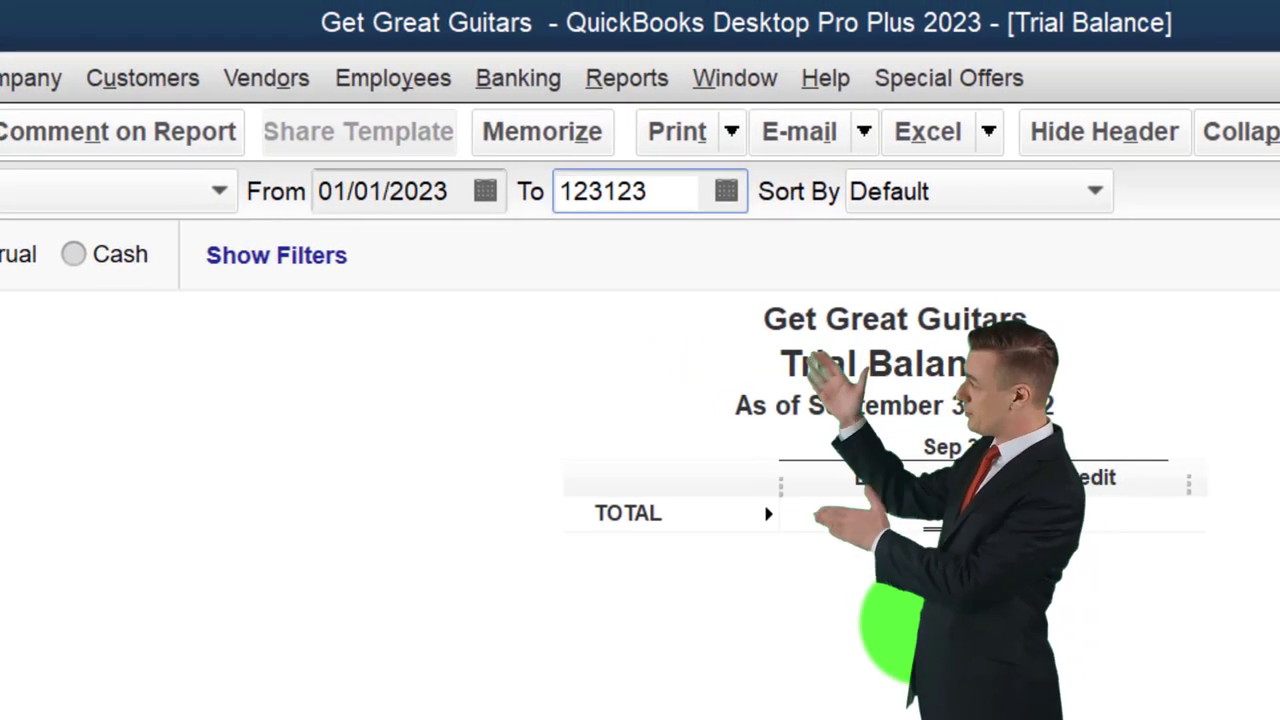
pyautogui.press('Tab')
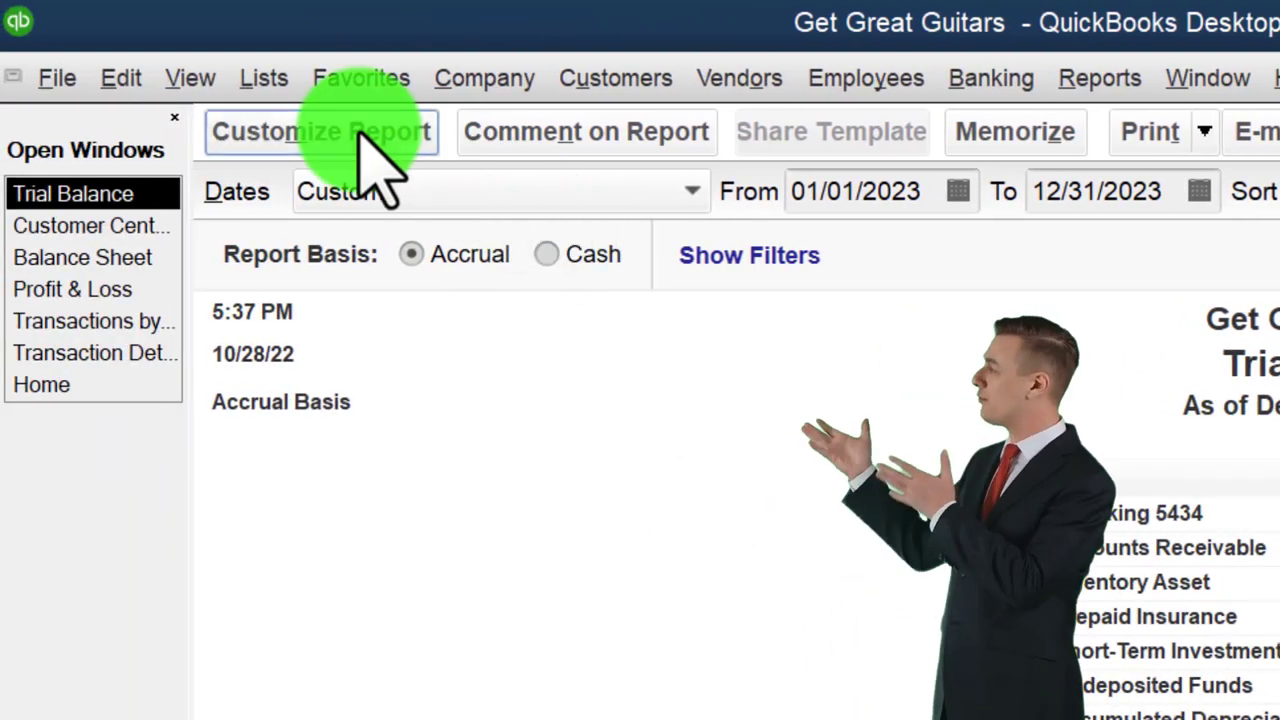
# Customize the Trial Balance with font size 16 for the column labels and all related fonts.
pyautogui.click(362, 135)
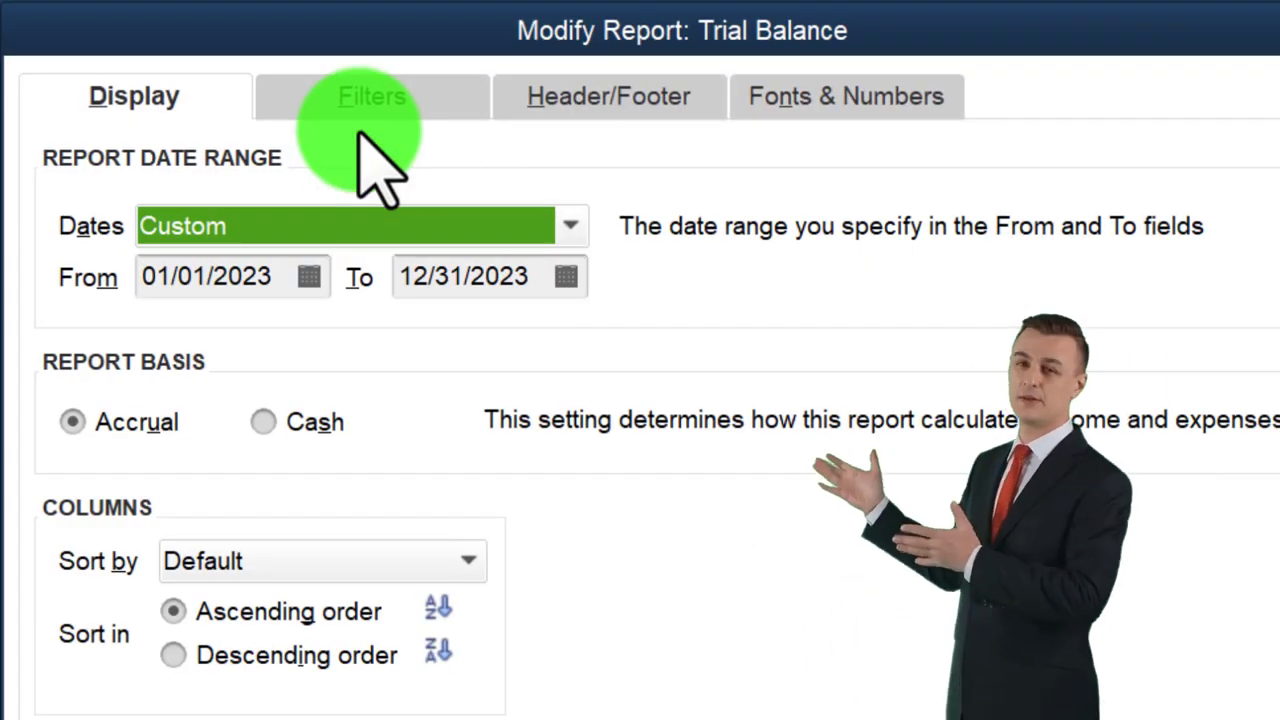
pyautogui.click(778, 105)
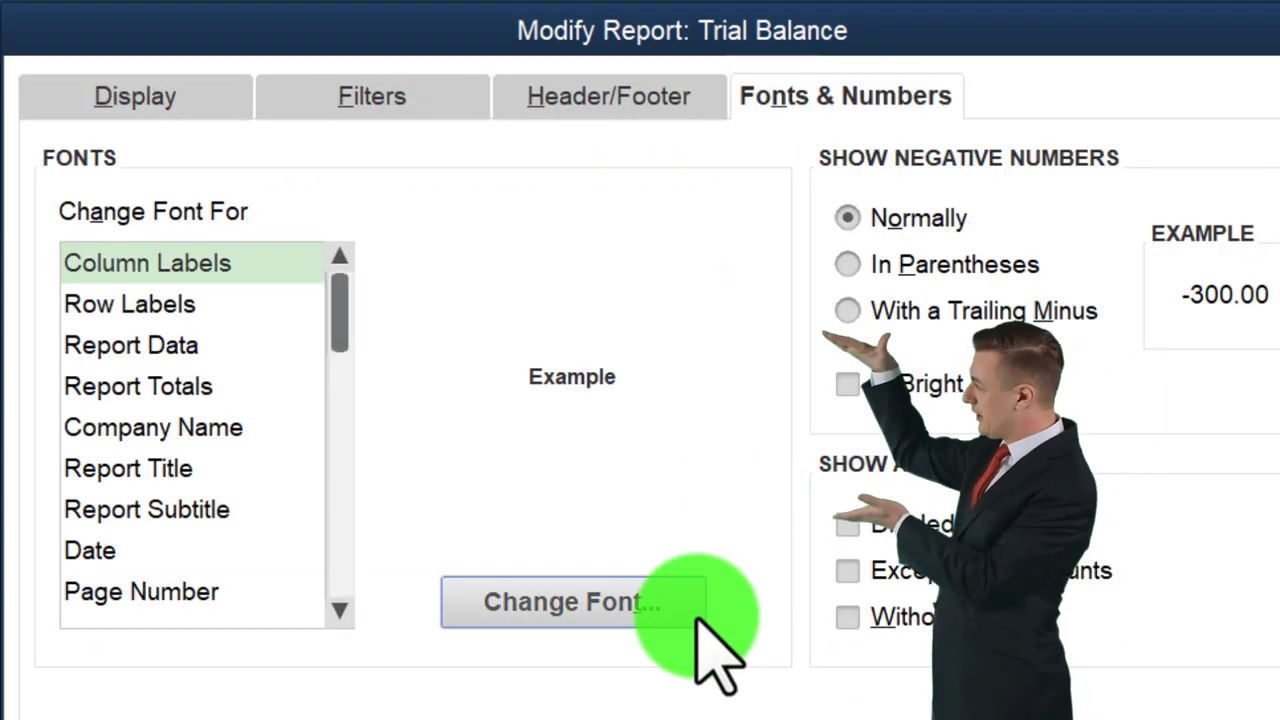
pyautogui.click(698, 612)
pyautogui.click(657, 487)
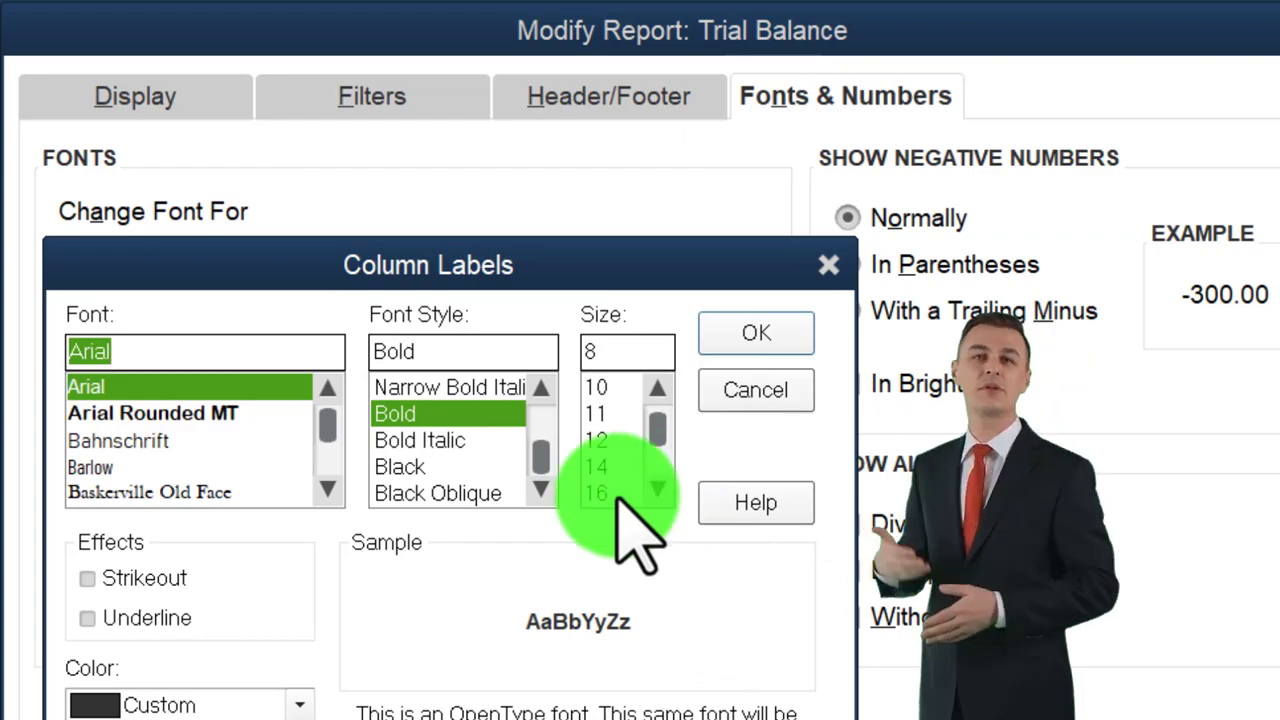
pyautogui.click(598, 490)
pyautogui.click(756, 333)
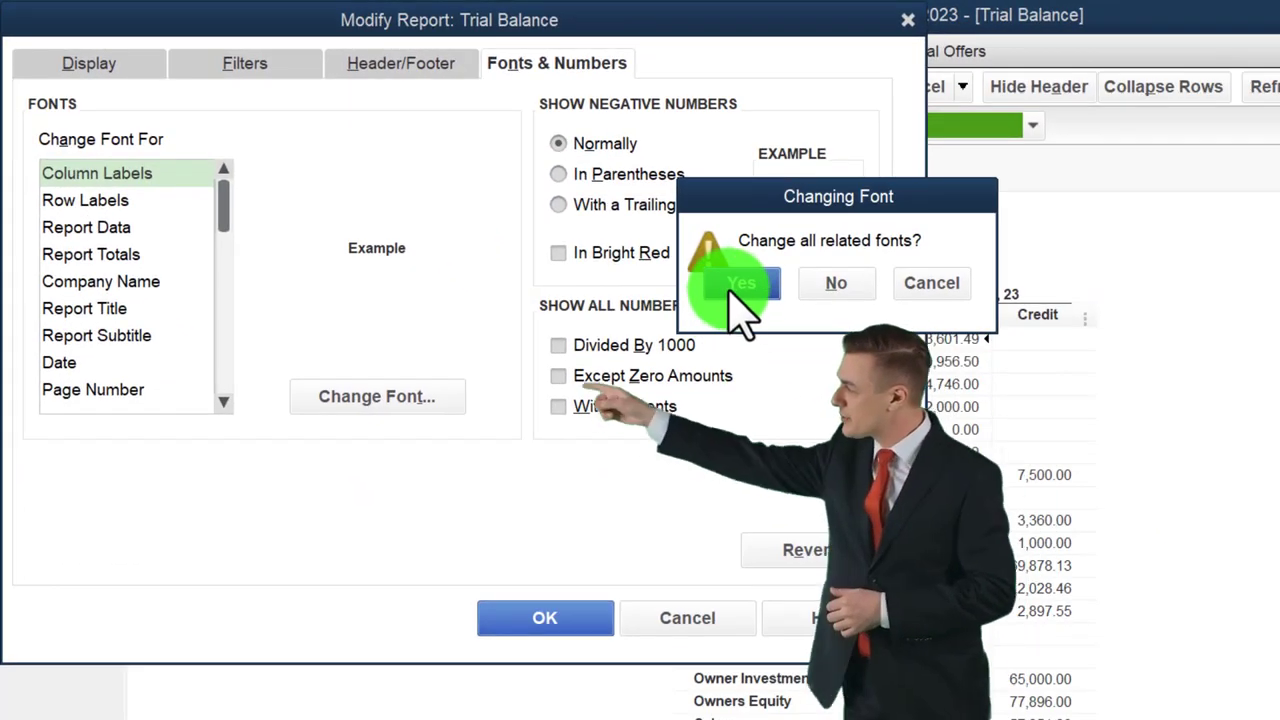
pyautogui.click(752, 295)
pyautogui.click(590, 643)
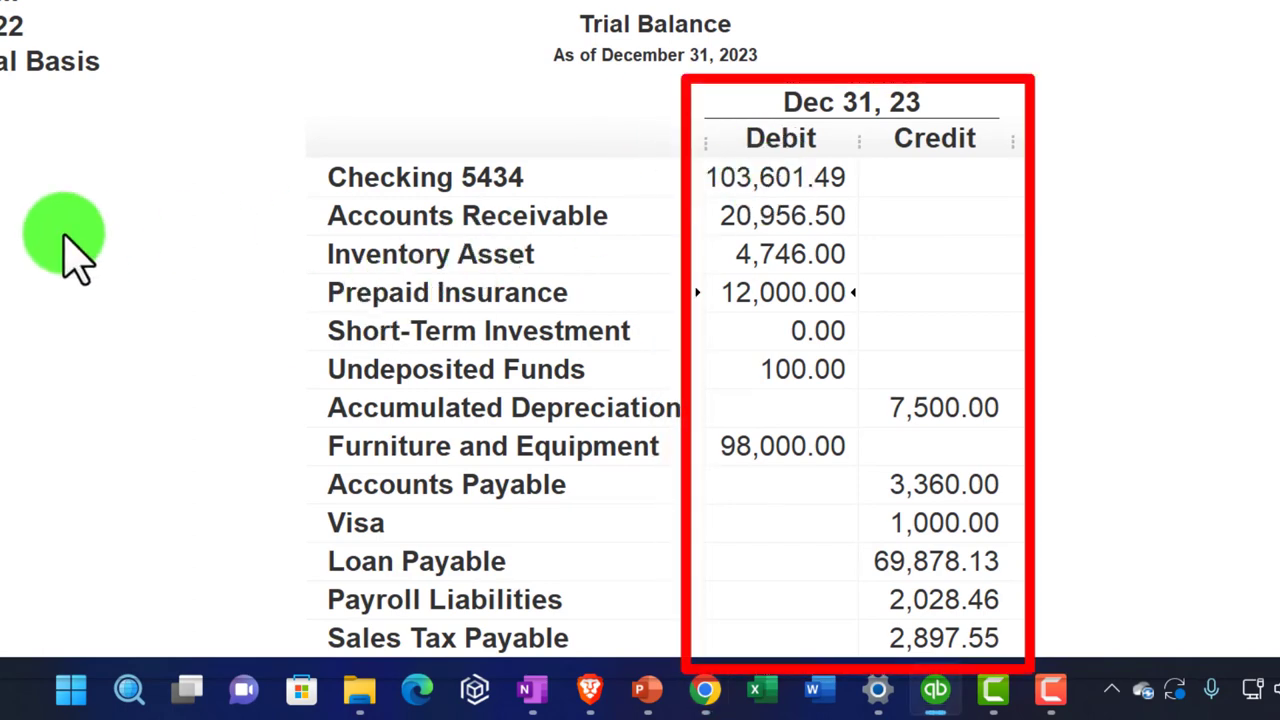
# Review the Trial Balance accounts down to the debit and credit totals.
pyautogui.scroll(-3, 75, 255)
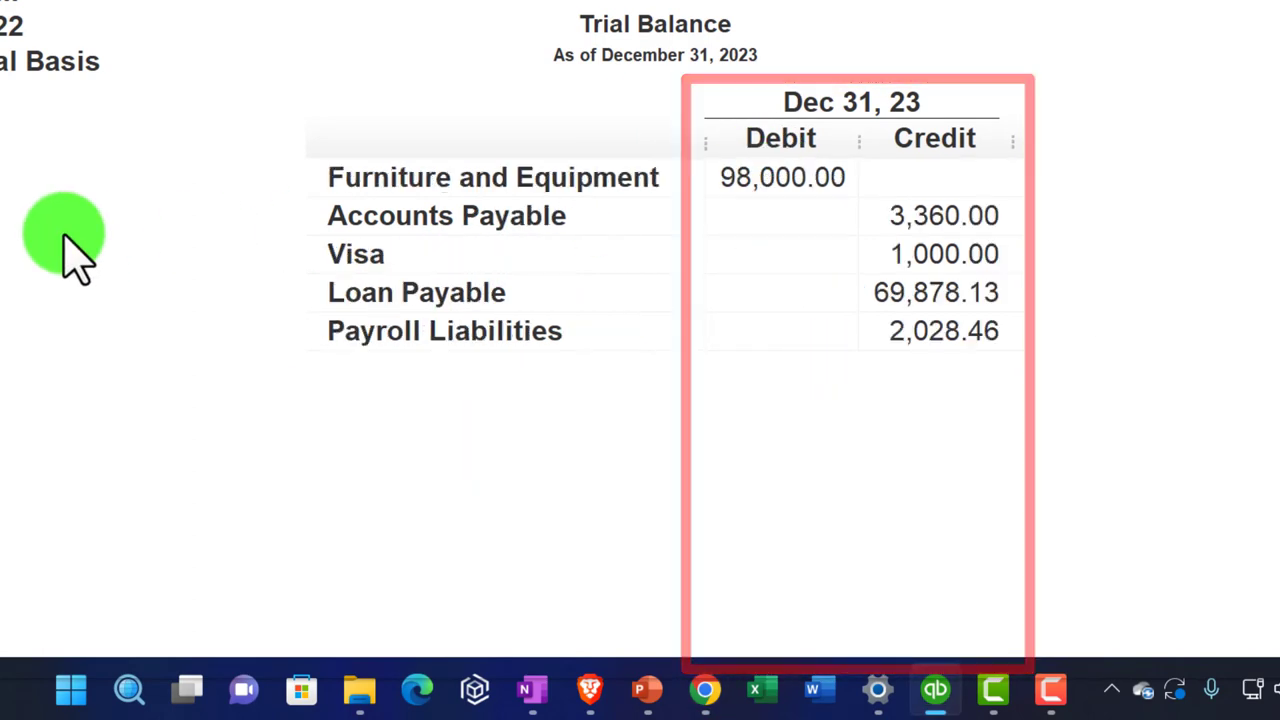
pyautogui.scroll(-3, 75, 255)
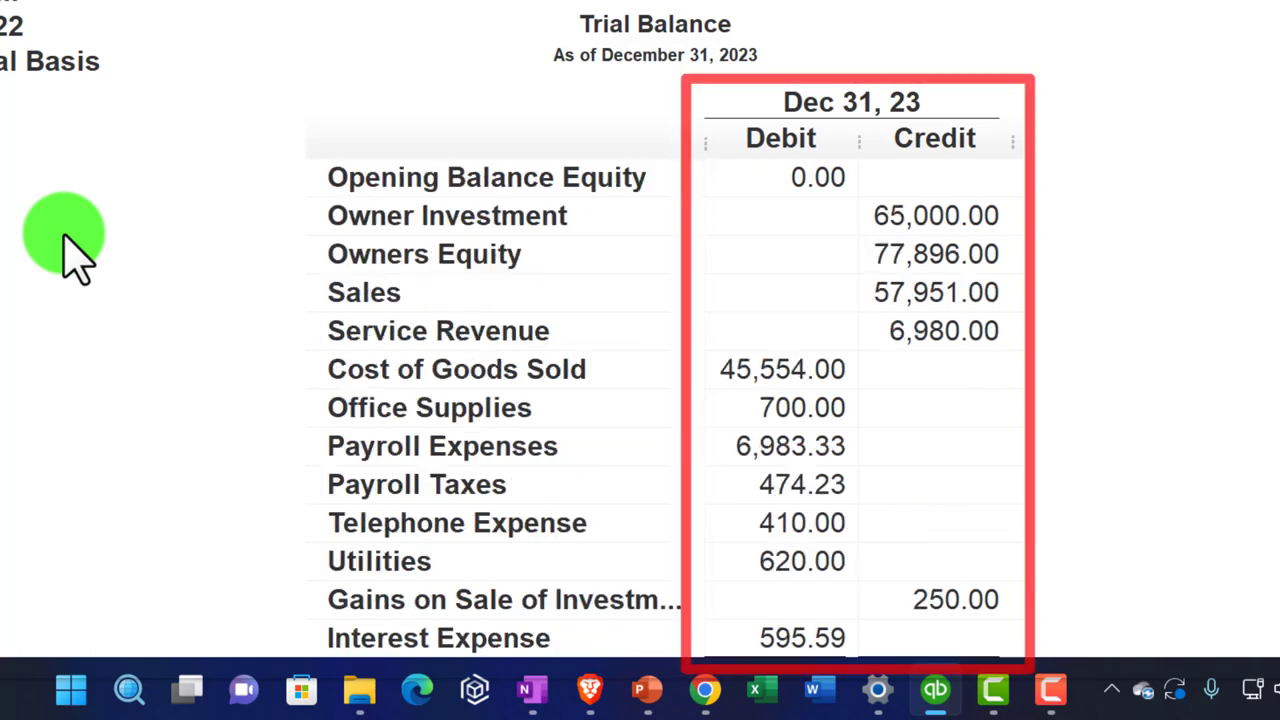
pyautogui.scroll(-1, 75, 255)
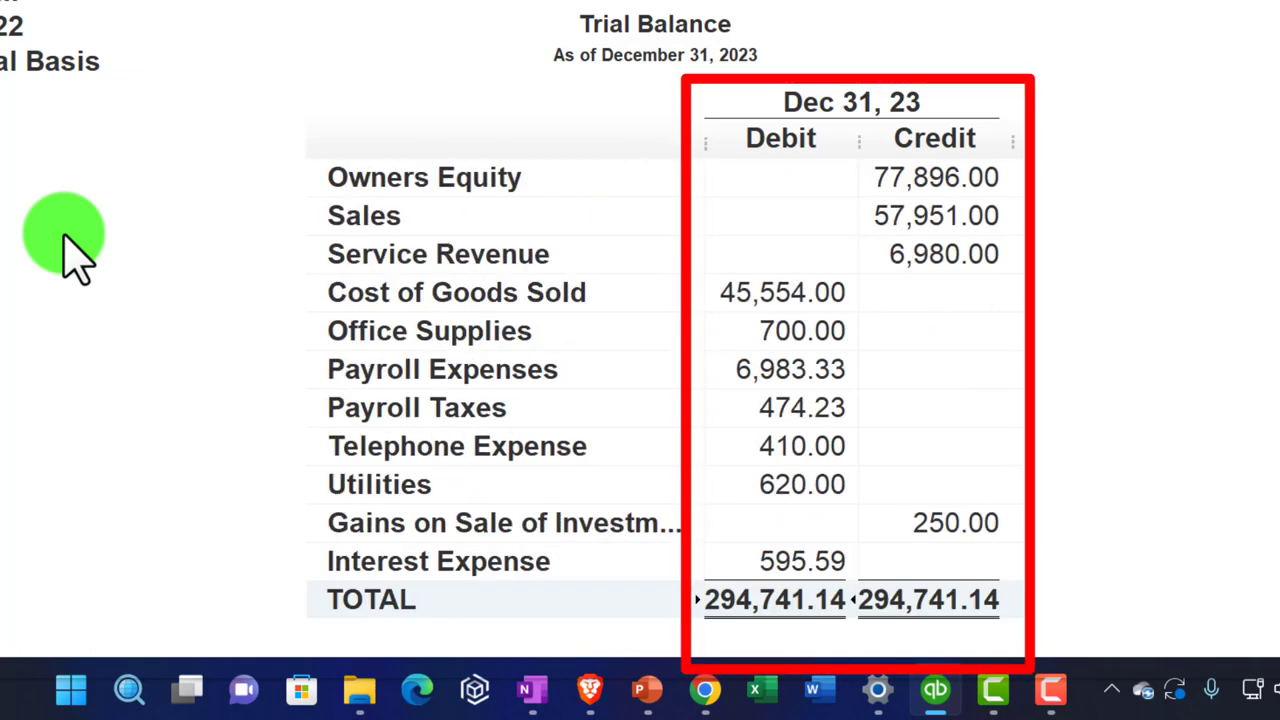